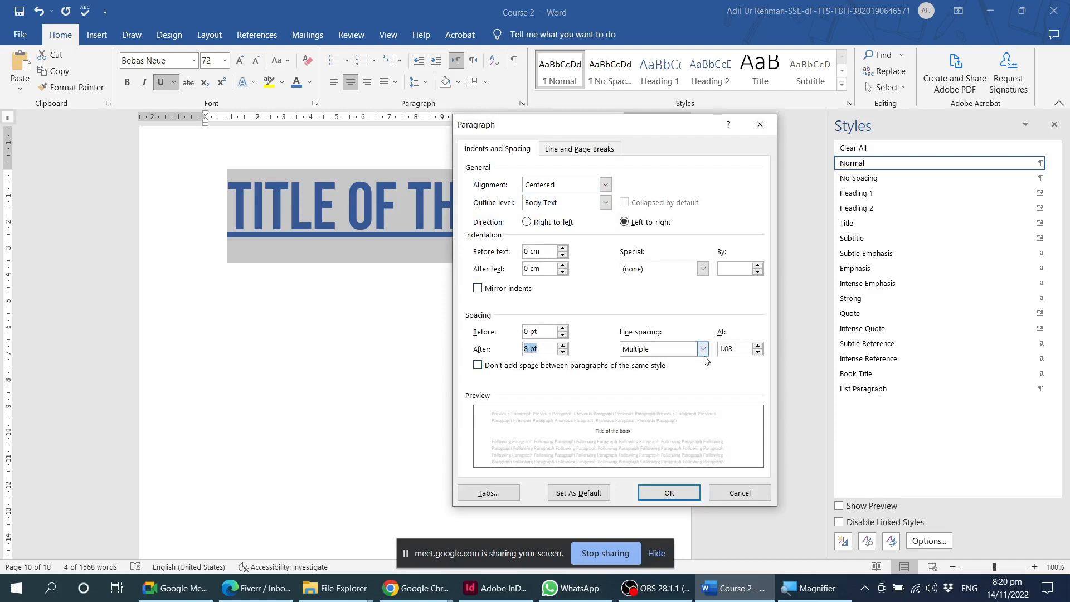
Step: Set the title paragraph's spacing after to 50 pt and close the Styles pane
{"action": "type", "text": "50"}
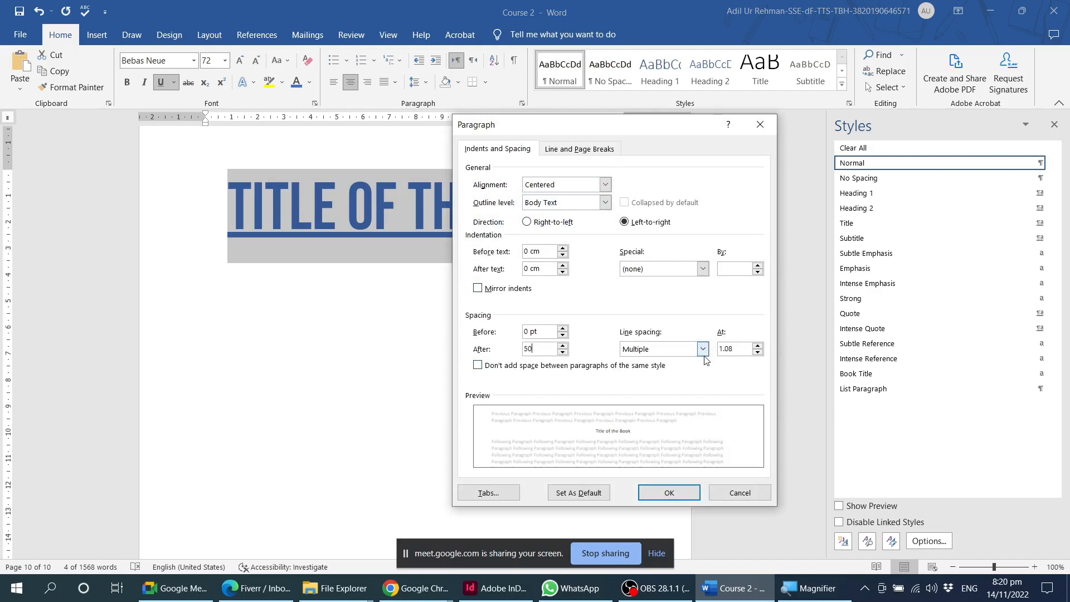
{"action": "left_click", "coordinate": [670, 495]}
{"action": "left_click", "coordinate": [620, 231]}
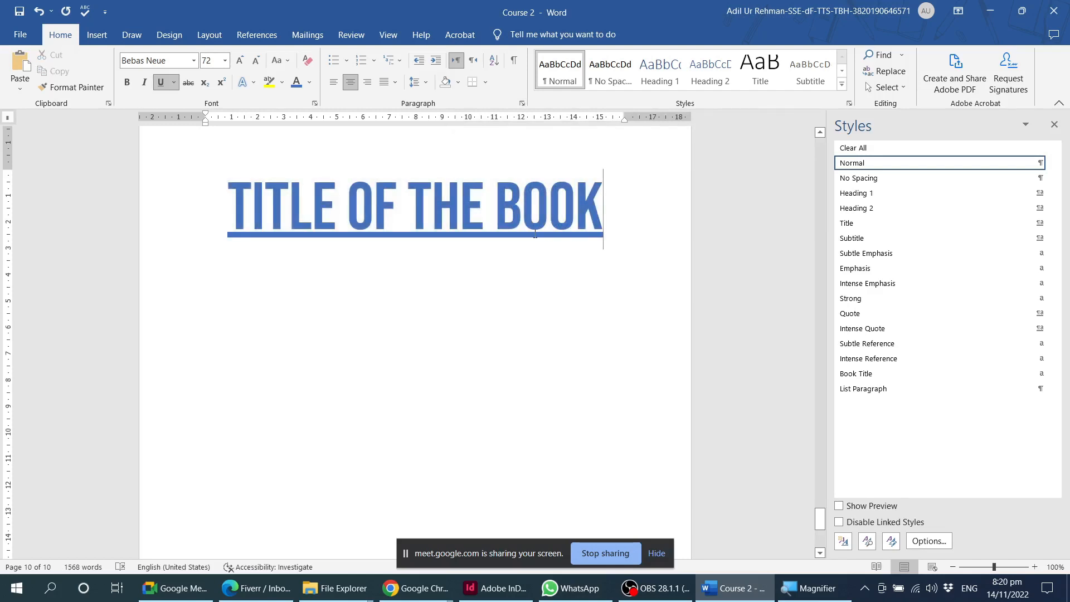
{"action": "left_click", "coordinate": [1054, 124]}
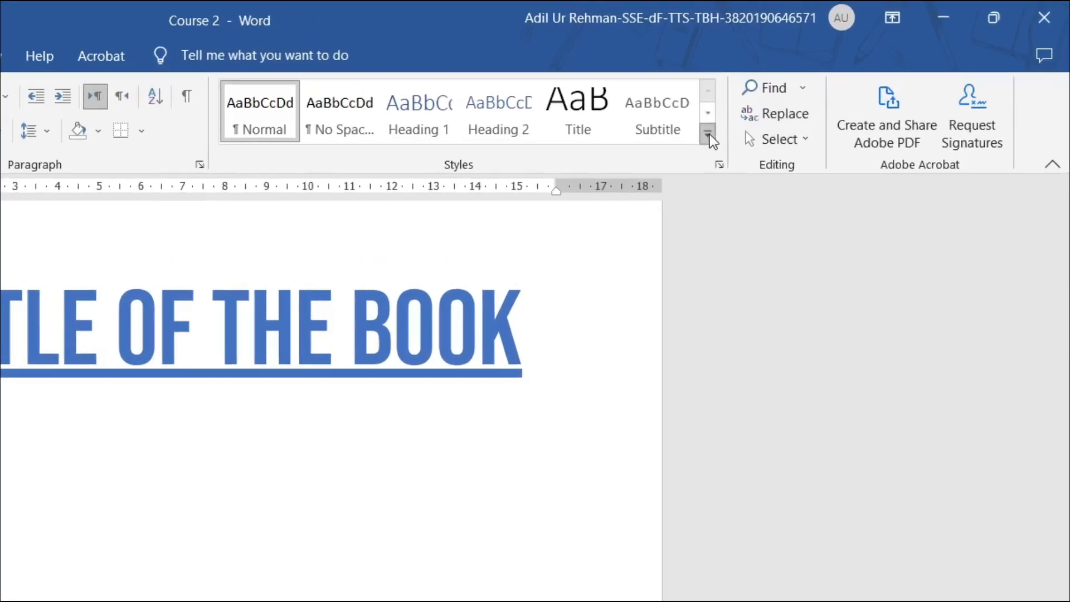
Step: Try to create a new paragraph style named Title from the book title's formatting
{"action": "left_click", "coordinate": [660, 152]}
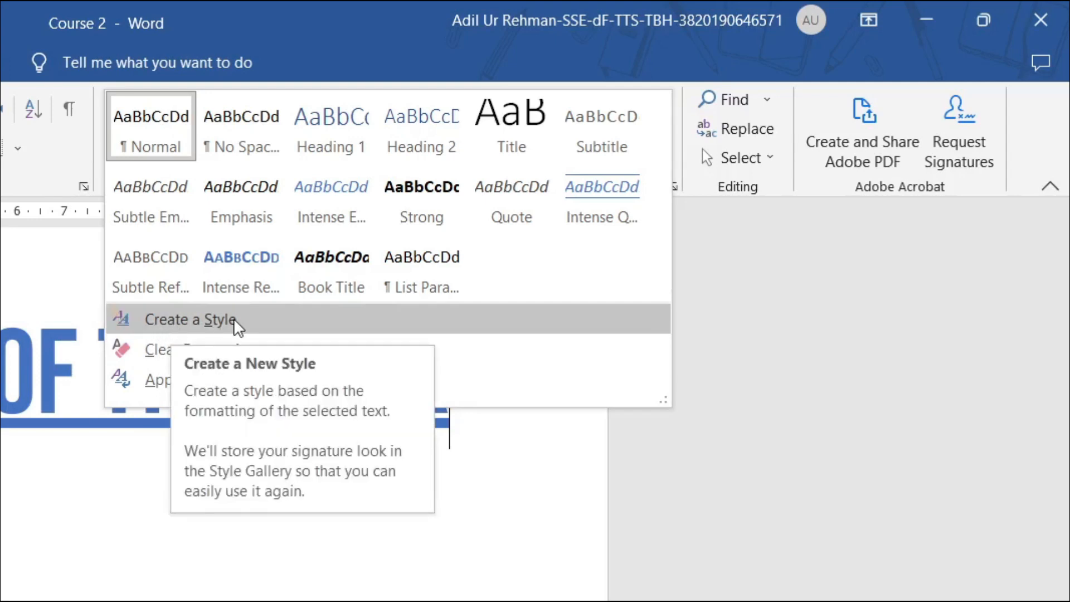
{"action": "left_click", "coordinate": [80, 389]}
{"action": "triple_click", "coordinate": [224, 363]}
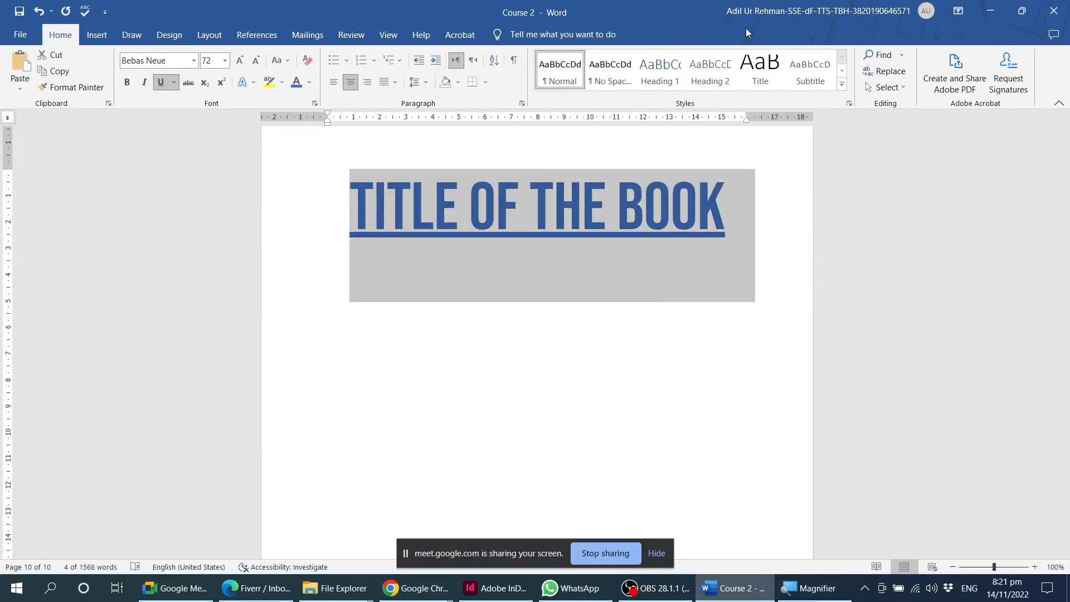
{"action": "left_click", "coordinate": [843, 84]}
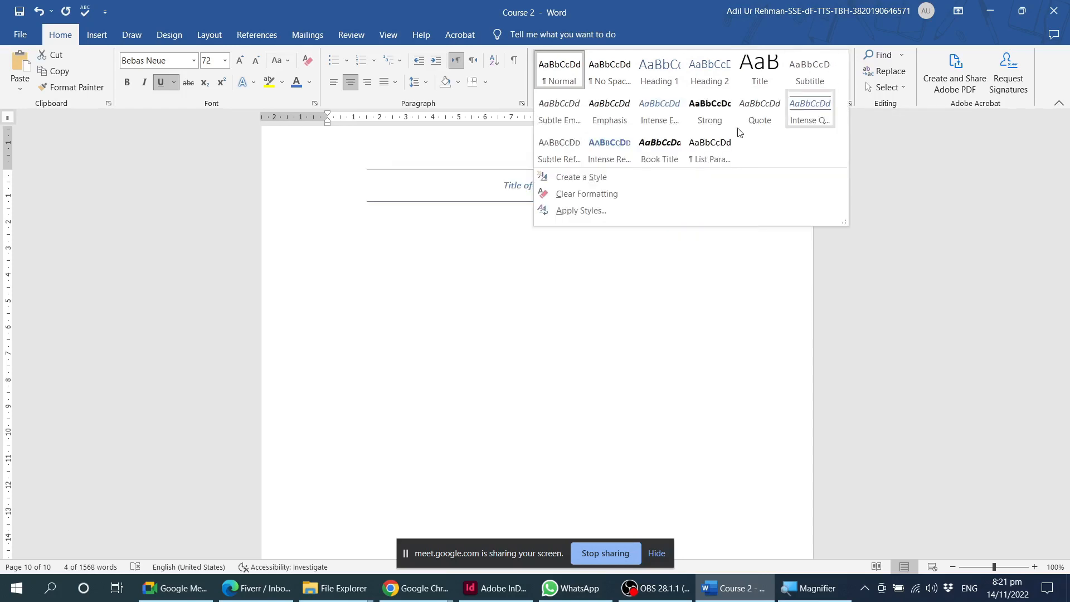
{"action": "left_click", "coordinate": [568, 179]}
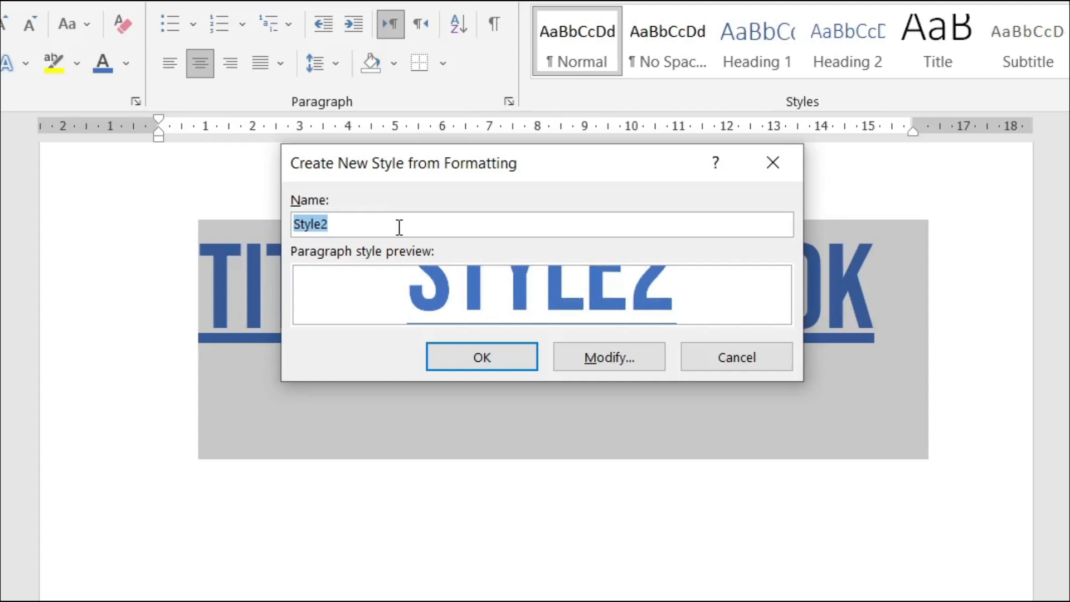
{"action": "type", "text": "Title"}
{"action": "left_click", "coordinate": [489, 359]}
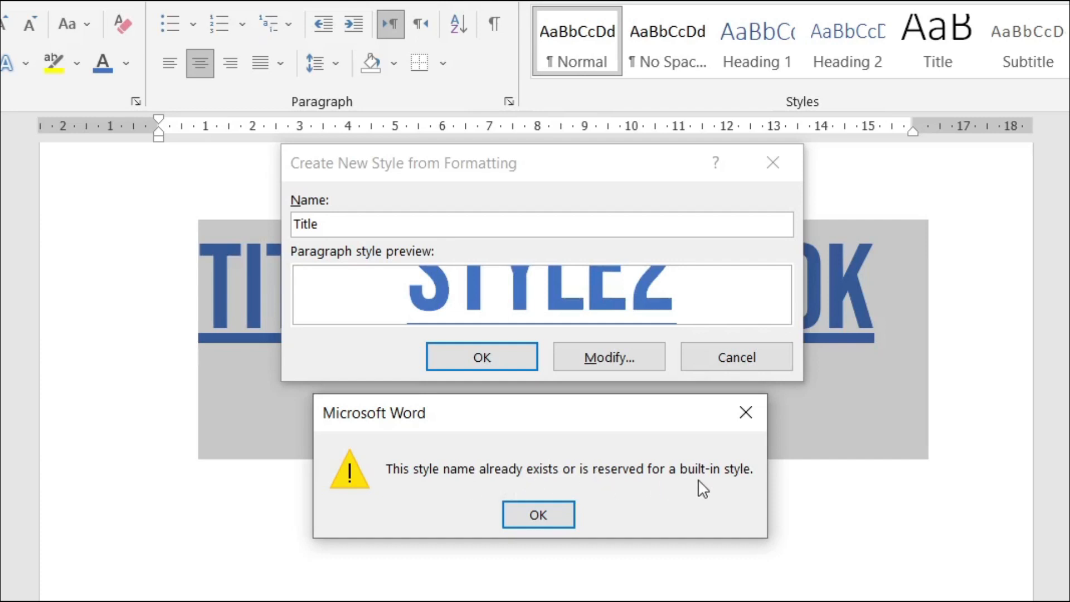
{"action": "left_click", "coordinate": [505, 505]}
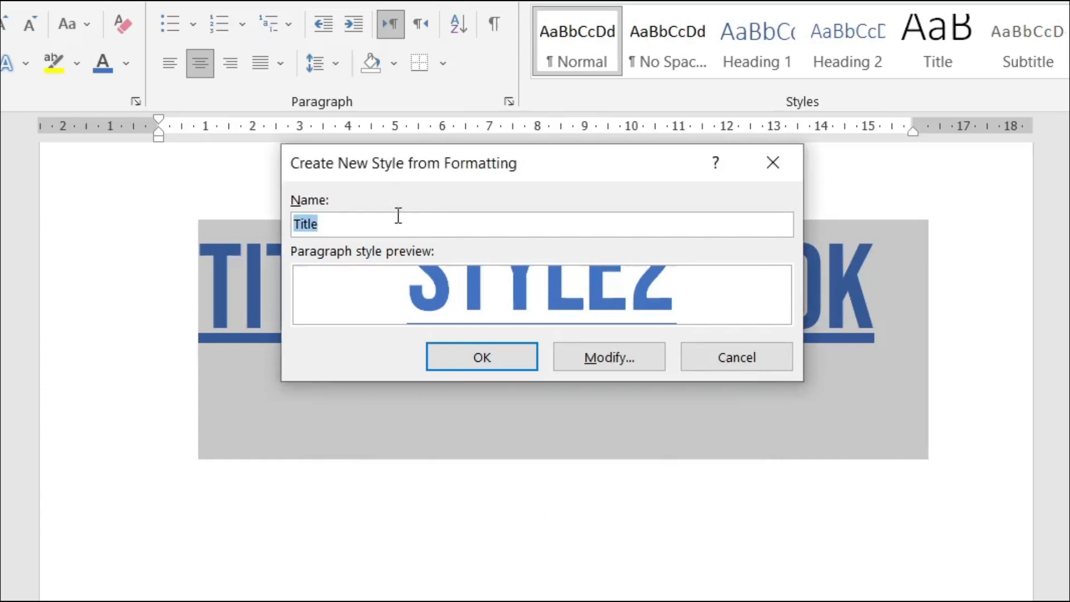
Step: Name the new style Title 1, save it, and start a new paragraph below the book title
{"action": "left_click", "coordinate": [399, 229]}
{"action": "type", "text": "1"}
{"action": "left_click", "coordinate": [490, 354]}
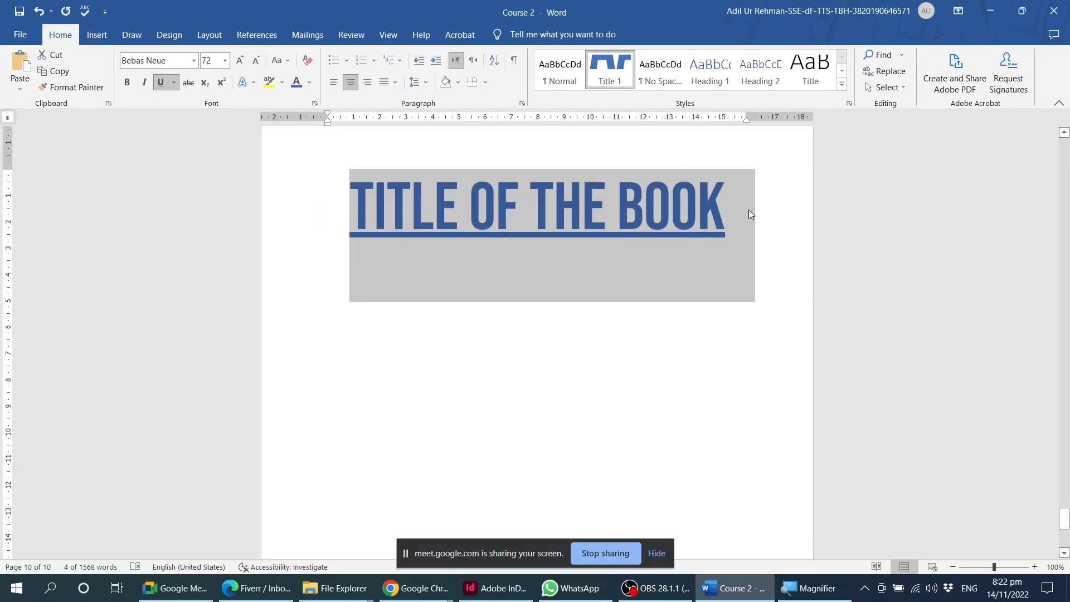
{"action": "left_click", "coordinate": [785, 240]}
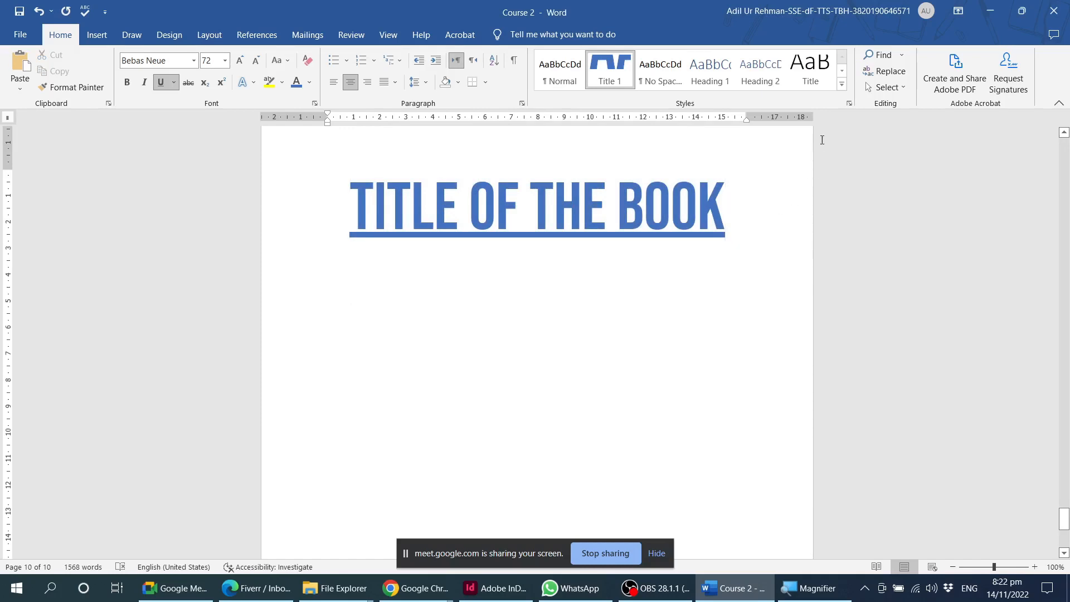
{"action": "left_click", "coordinate": [842, 85]}
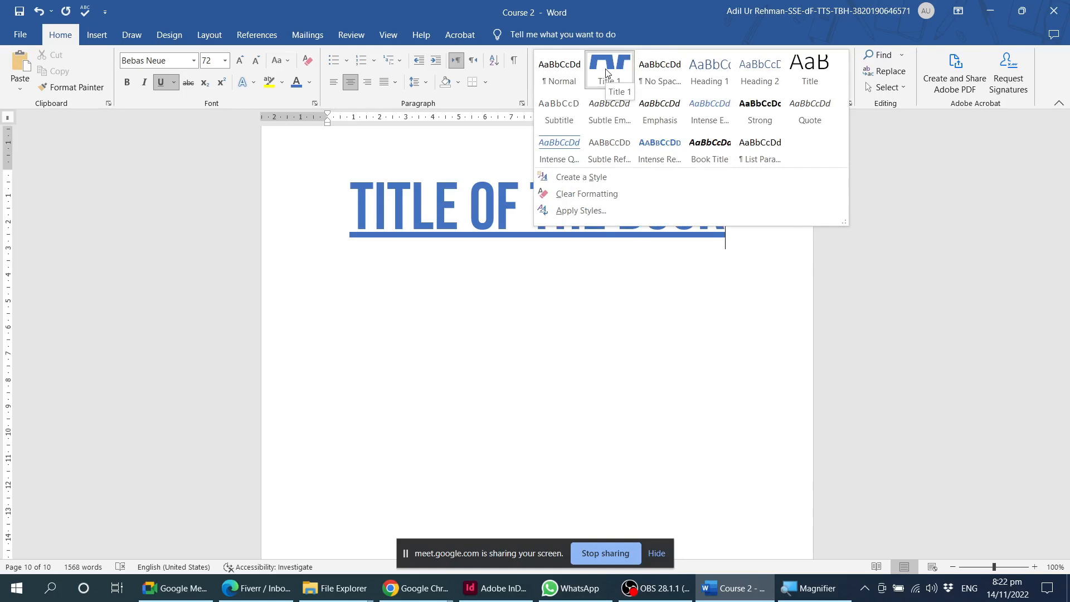
{"action": "left_click", "coordinate": [739, 242]}
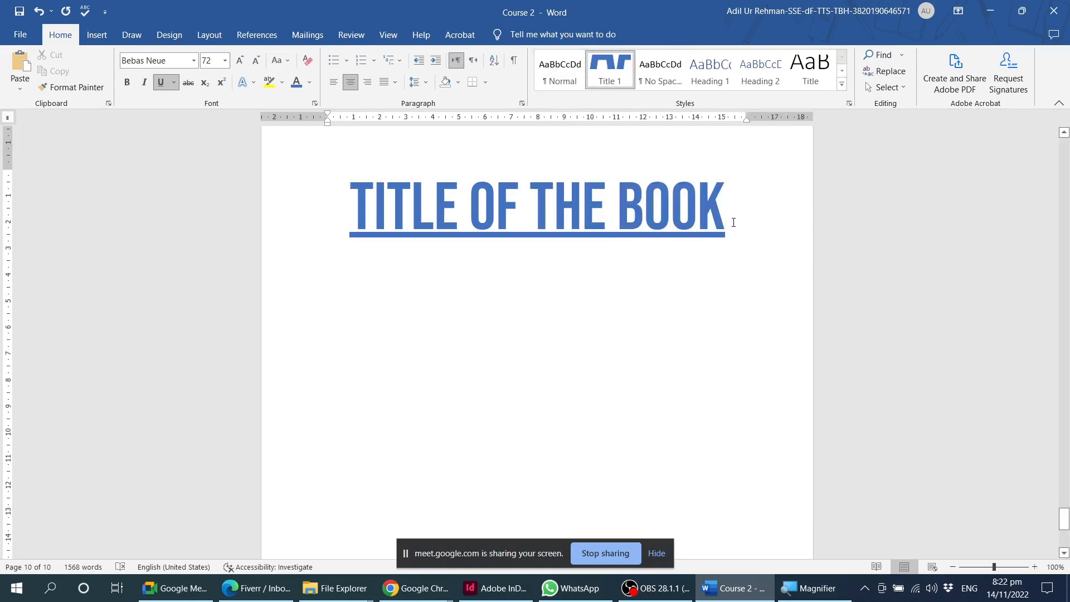
{"action": "key", "text": "Return"}
Step: Try generating placeholder text with =lorem() in the Title 1 style below the title, and undo it
{"action": "type", "text": "="}
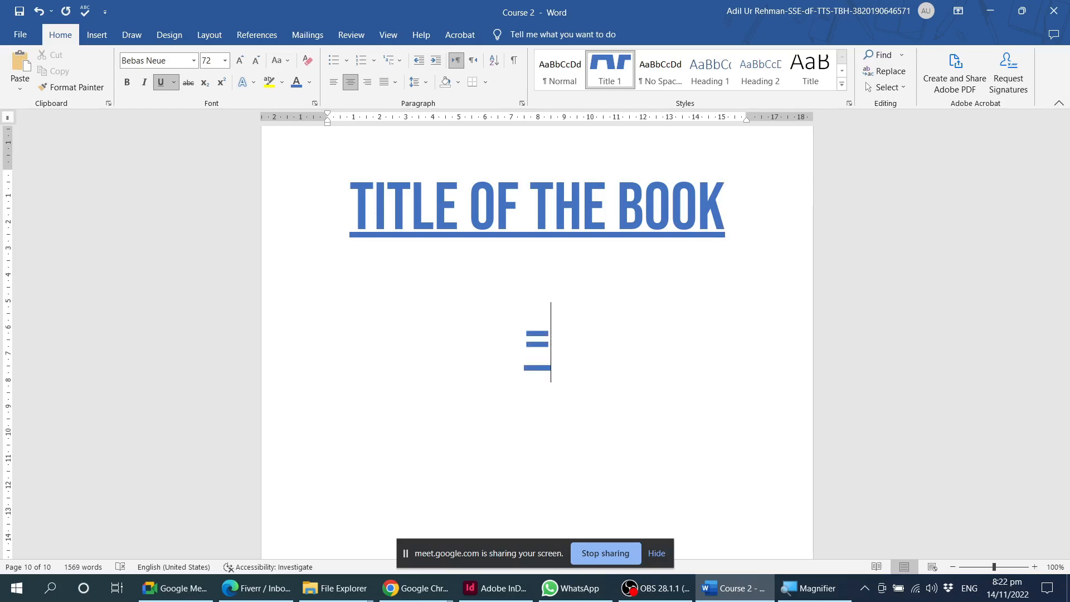
{"action": "type", "text": "lorem()"}
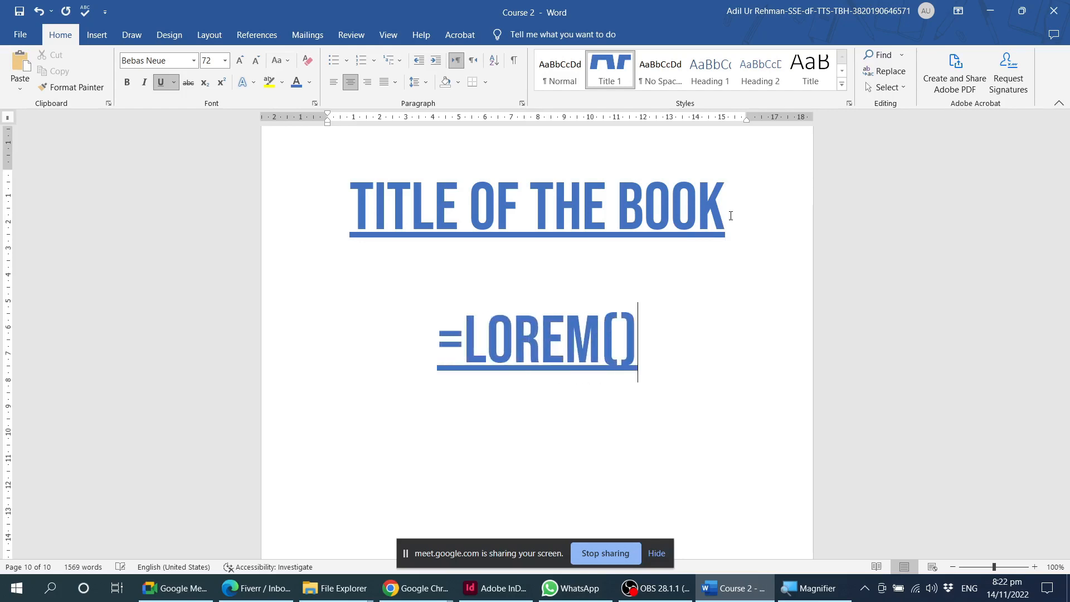
{"action": "key", "text": "Return"}
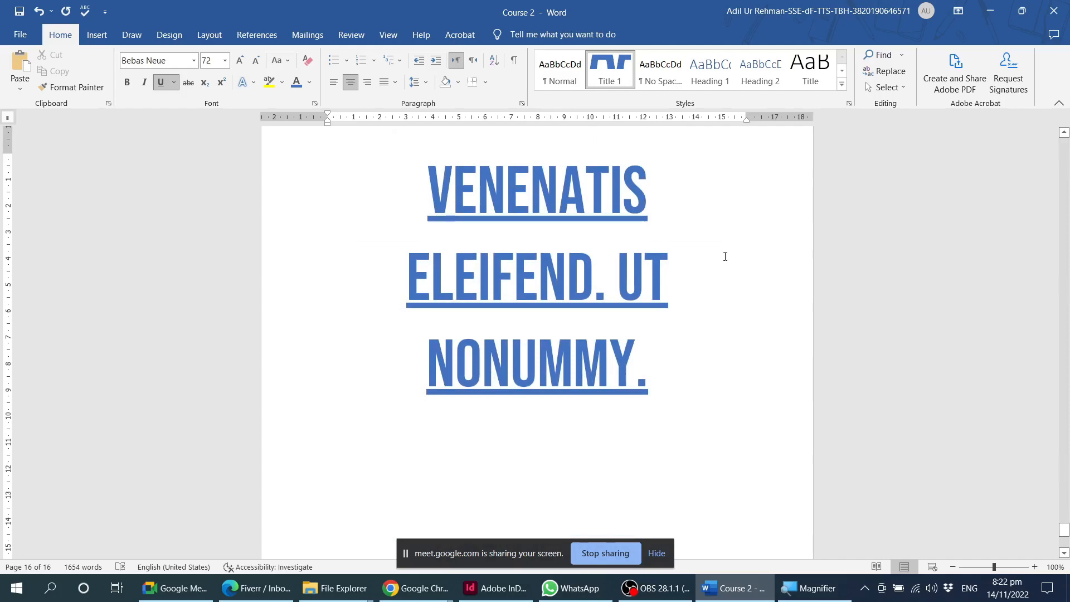
{"action": "scroll", "coordinate": [726, 256], "scroll_direction": "up", "scroll_amount": 20}
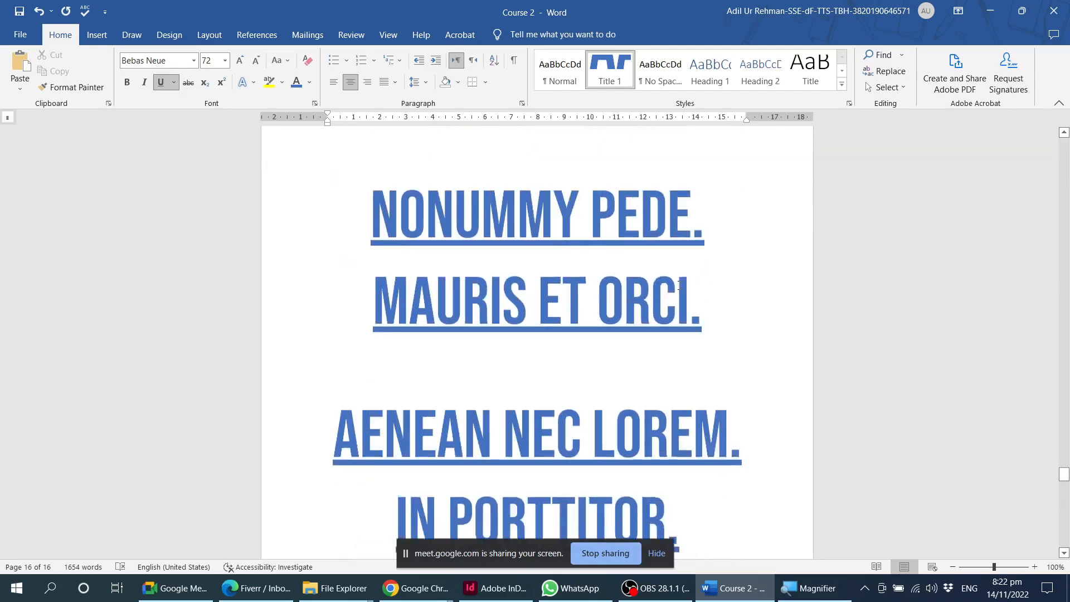
{"action": "scroll", "coordinate": [679, 286], "scroll_direction": "up", "scroll_amount": 20}
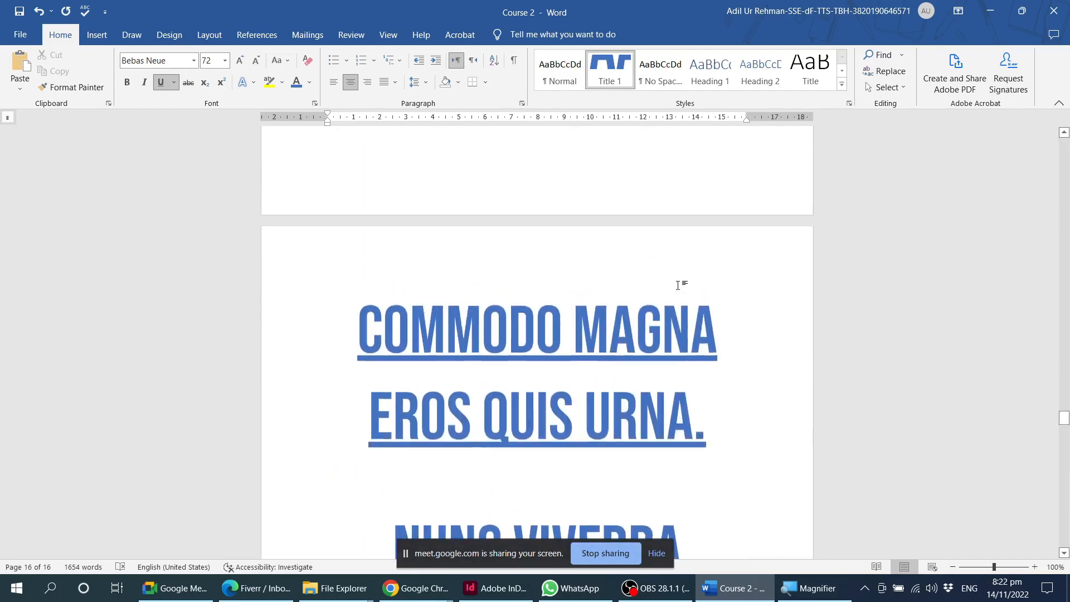
{"action": "scroll", "coordinate": [678, 286], "scroll_direction": "up", "scroll_amount": 5}
{"action": "key", "text": "ctrl+z"}
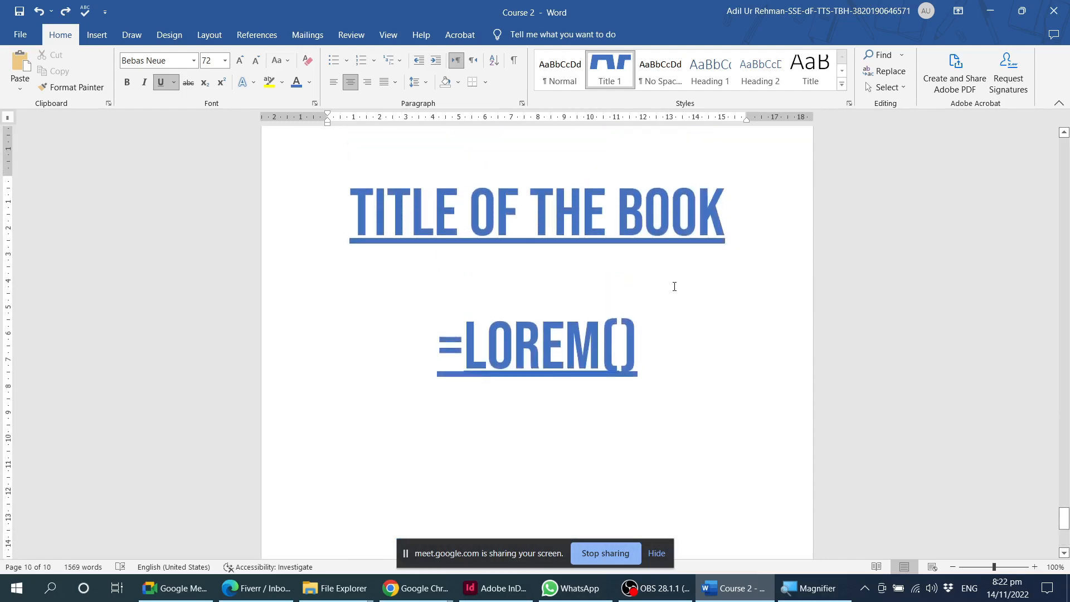
{"action": "key", "text": "ctrl+z"}
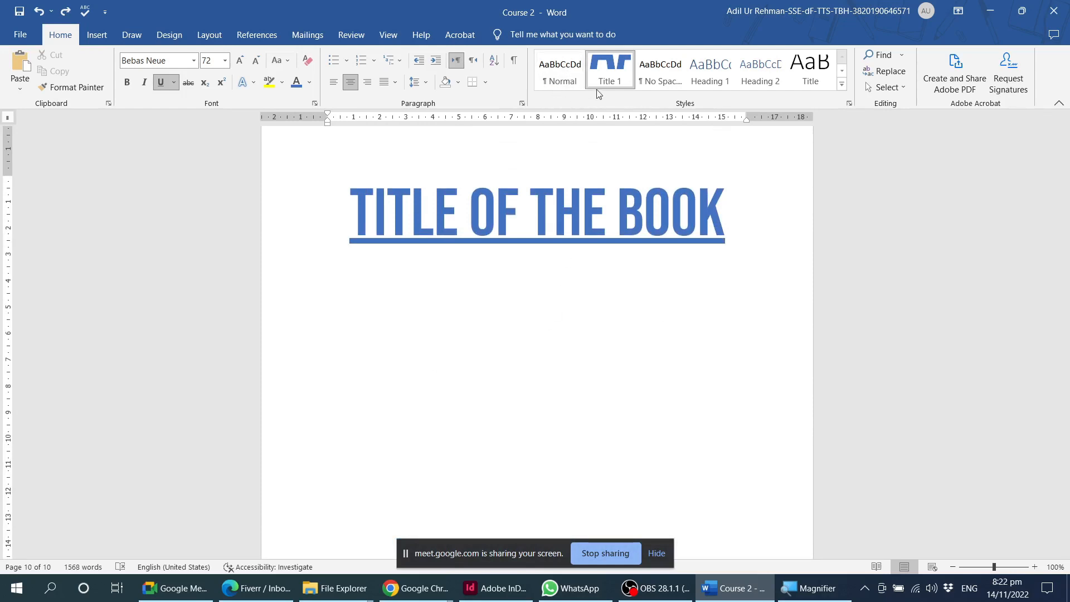
Step: Apply the Normal style to the empty paragraph below the title and generate placeholder text with =lorem()
{"action": "left_click", "coordinate": [561, 75]}
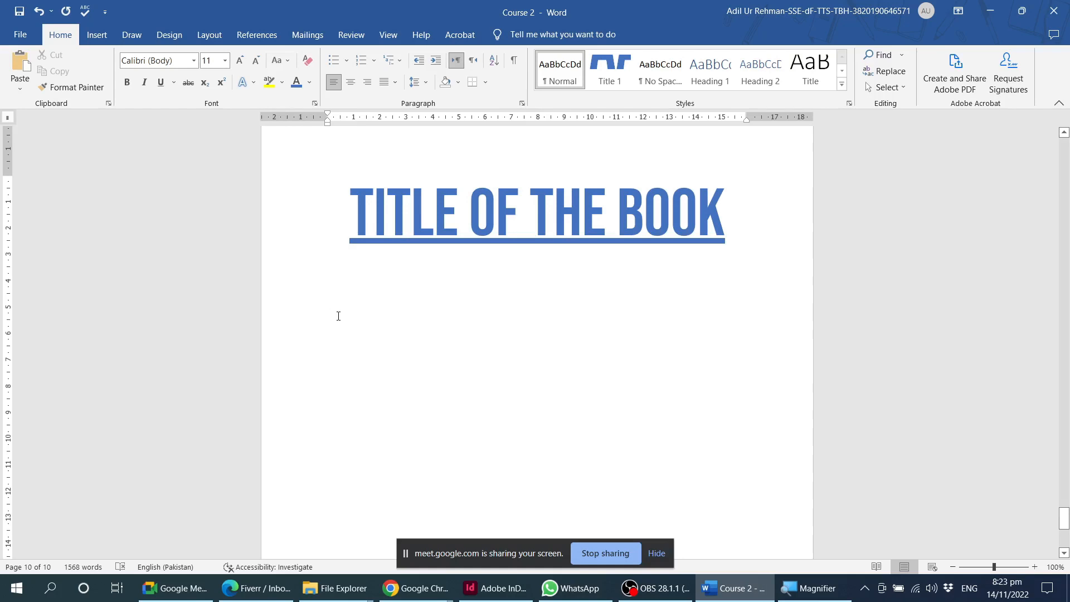
{"action": "type", "text": "="}
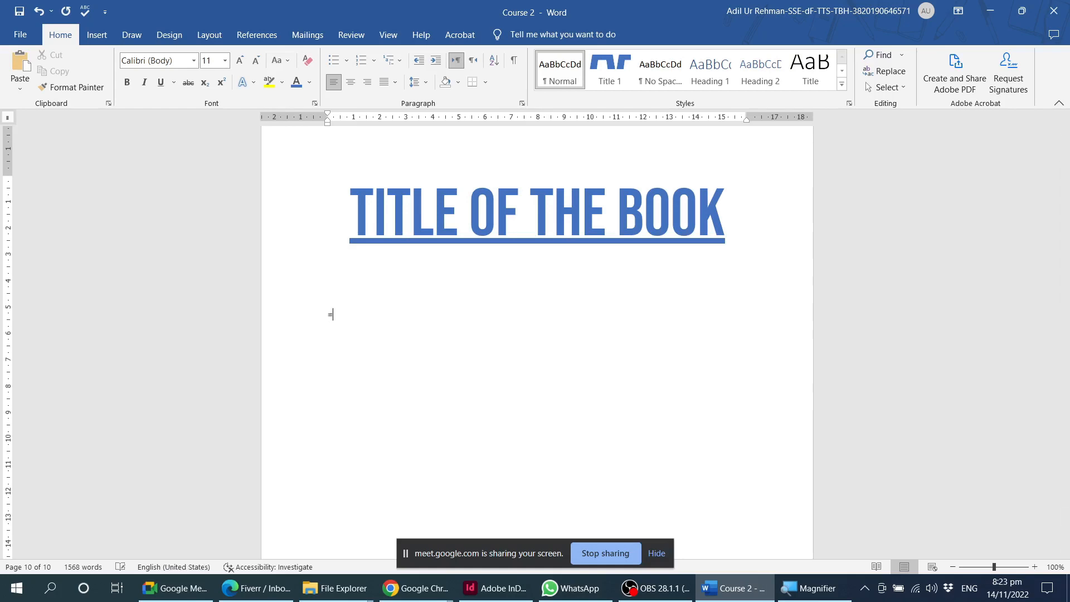
{"action": "type", "text": "lorem()"}
{"action": "key", "text": "Return"}
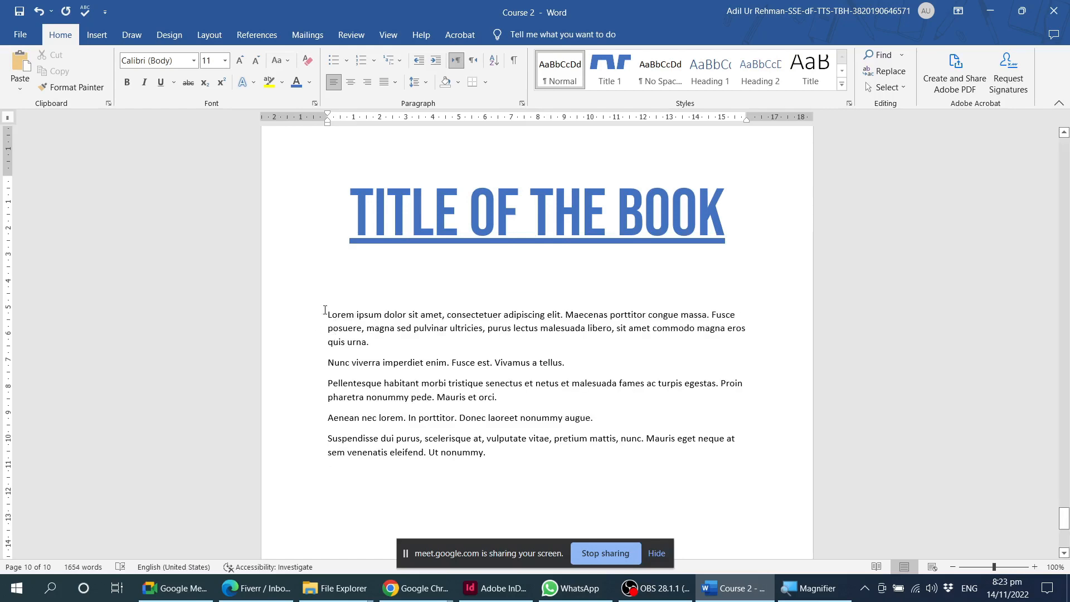
Step: Format all the placeholder paragraphs in Montserrat at size 12
{"action": "left_click", "coordinate": [325, 310], "text": "shift"}
{"action": "left_click", "coordinate": [193, 61]}
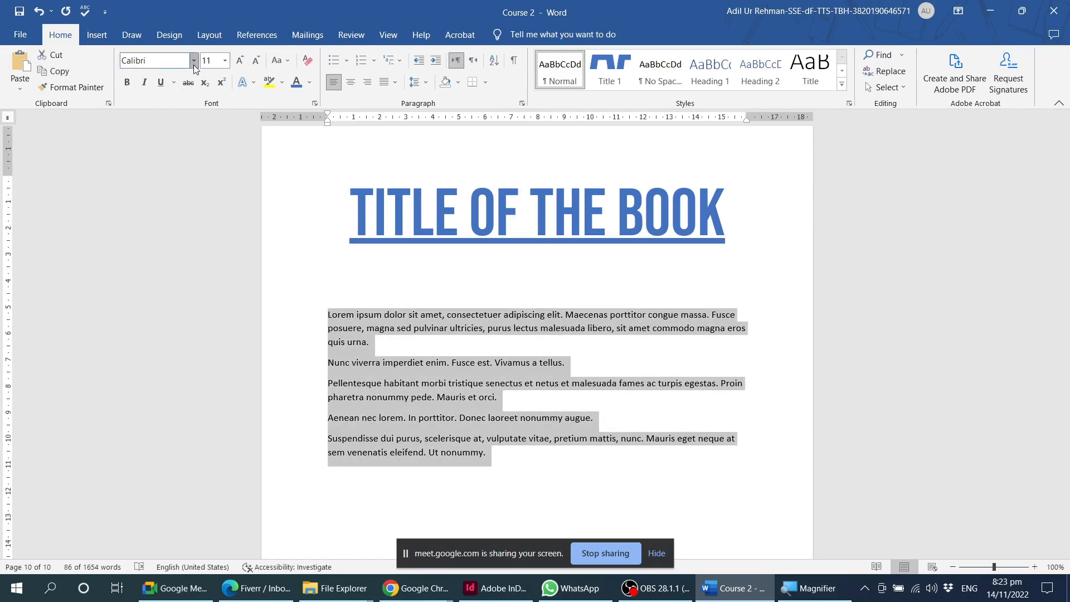
{"action": "left_click", "coordinate": [195, 176]}
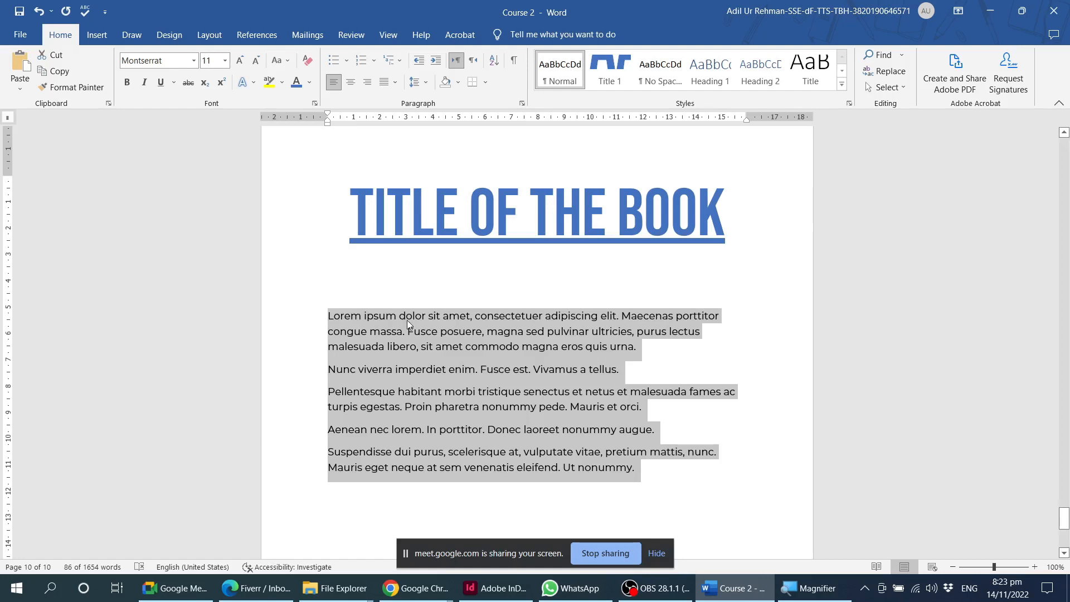
{"action": "left_click", "coordinate": [214, 59]}
{"action": "type", "text": "12"}
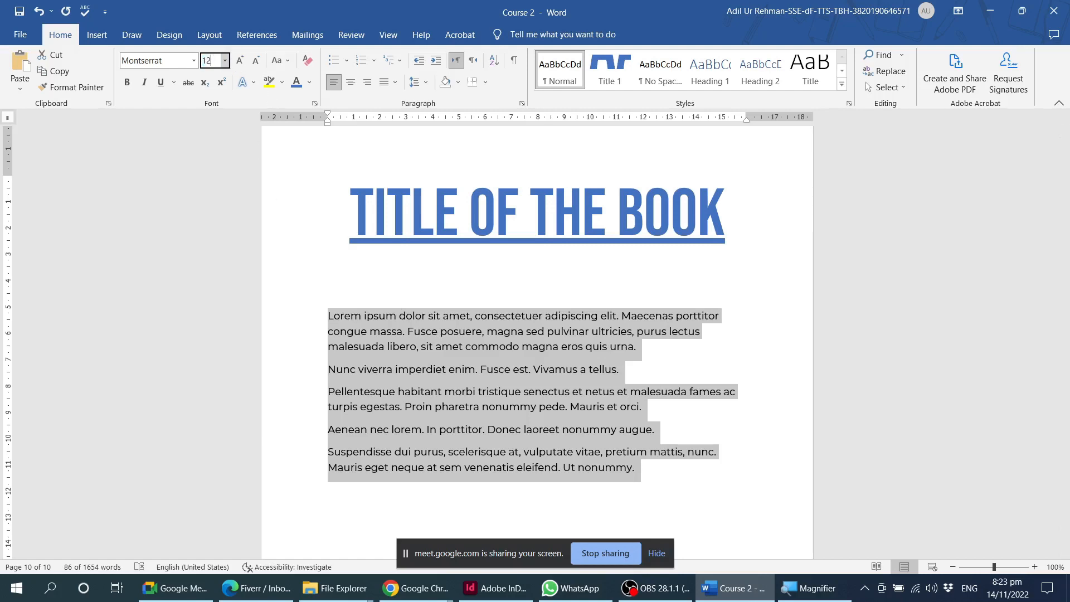
{"action": "key", "text": "Return"}
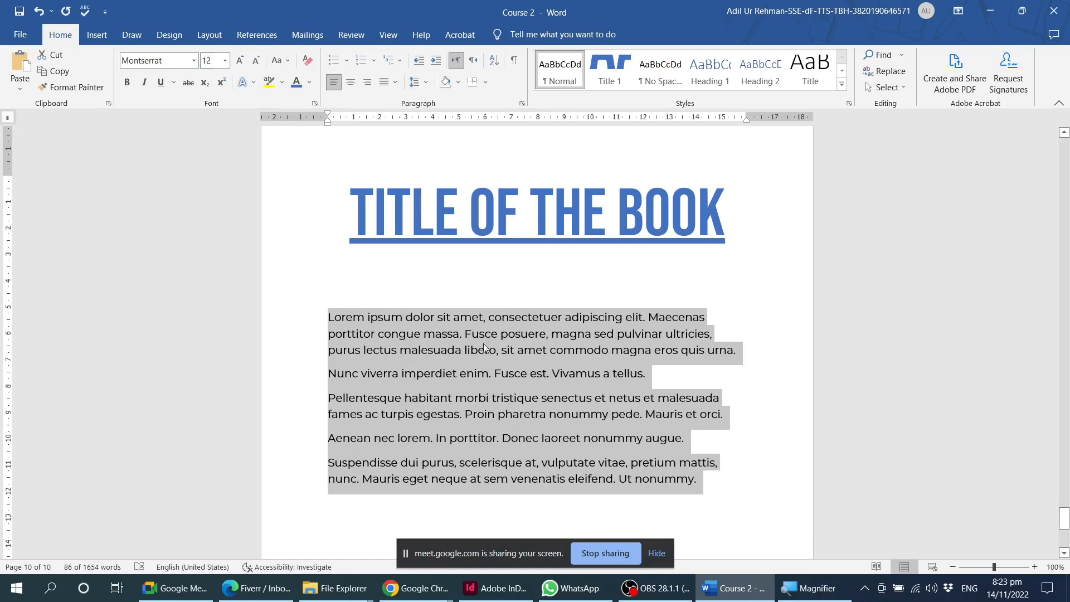
Step: Set the line spacing of the placeholder paragraphs to Multiple at 1.25
{"action": "left_click", "coordinate": [423, 83]}
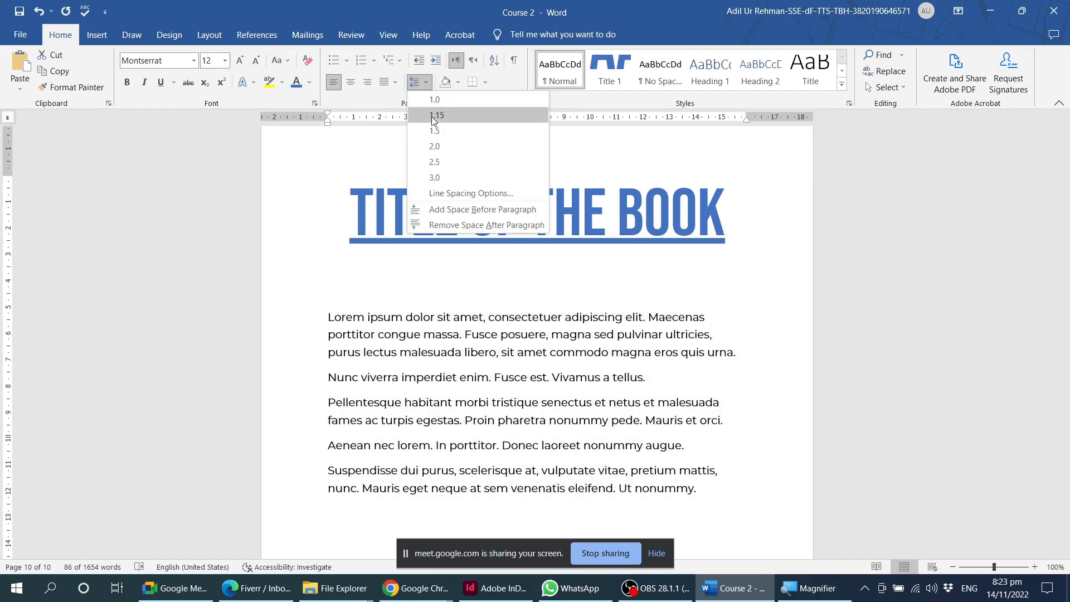
{"action": "left_click", "coordinate": [461, 193]}
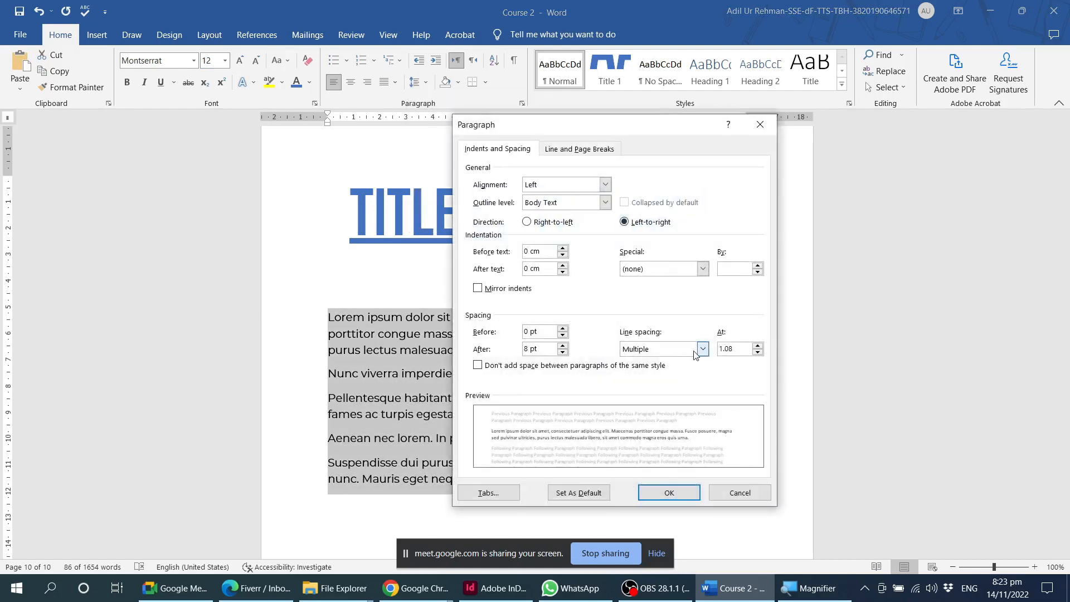
{"action": "double_click", "coordinate": [728, 349]}
{"action": "type", "text": "1"}
{"action": "left_click", "coordinate": [675, 493]}
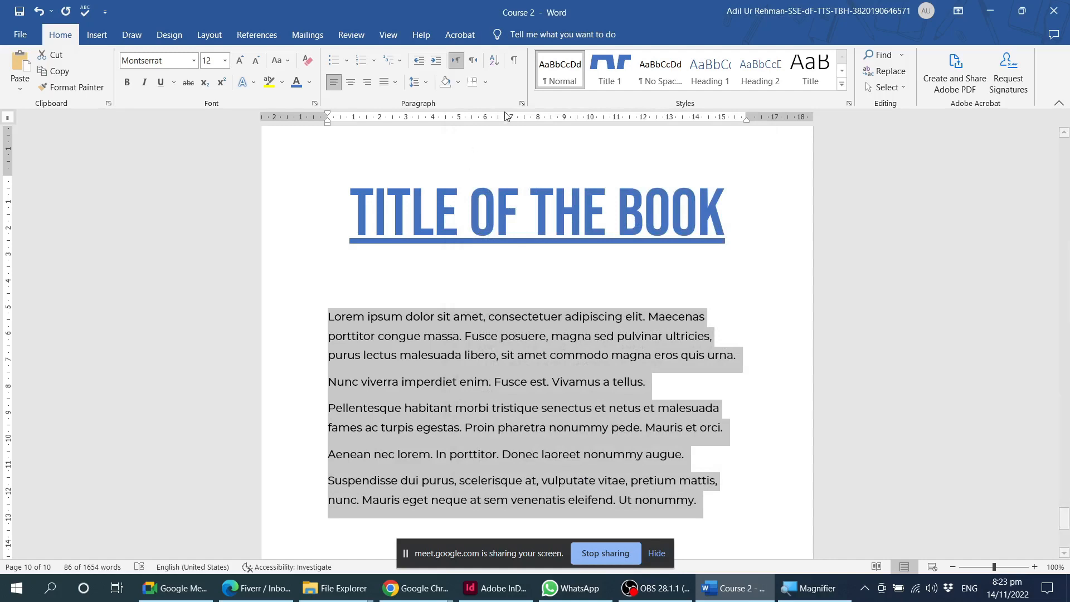
Step: Set the spacing after the placeholder paragraphs to 10 pt and deselect the text
{"action": "left_click", "coordinate": [522, 103]}
{"action": "left_click_drag", "start_coordinate": [539, 347], "coordinate": [511, 346]}
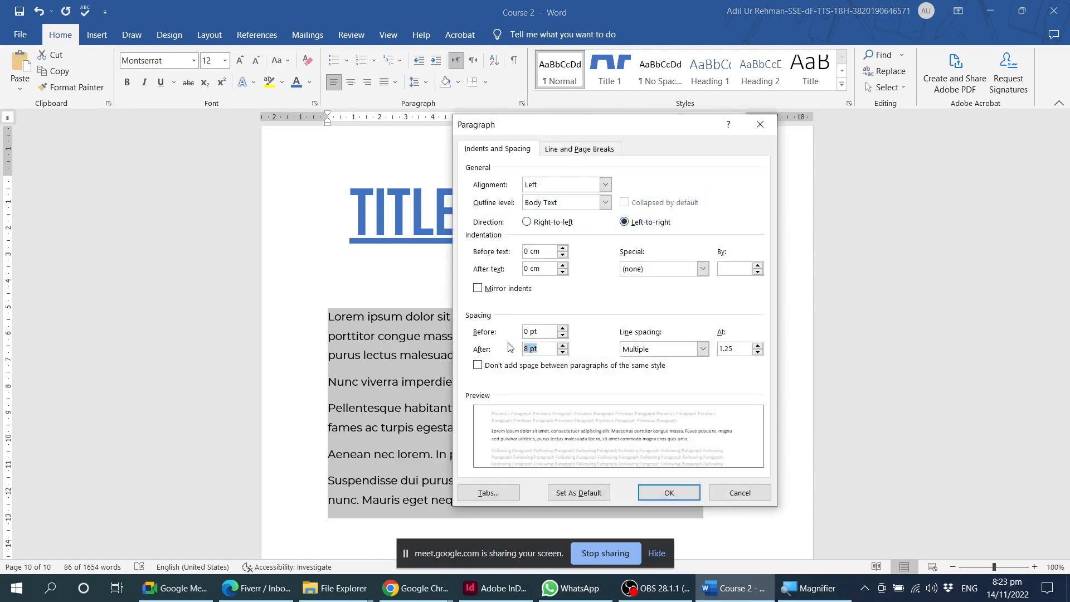
{"action": "type", "text": "10"}
{"action": "left_click", "coordinate": [650, 492]}
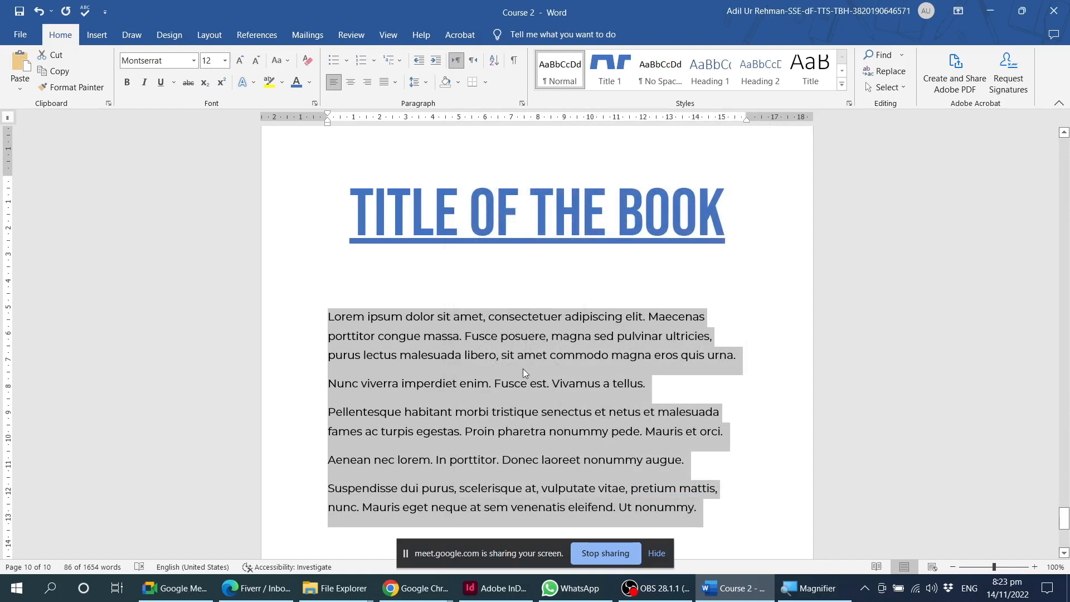
{"action": "scroll", "coordinate": [524, 369], "scroll_direction": "down", "scroll_amount": 1}
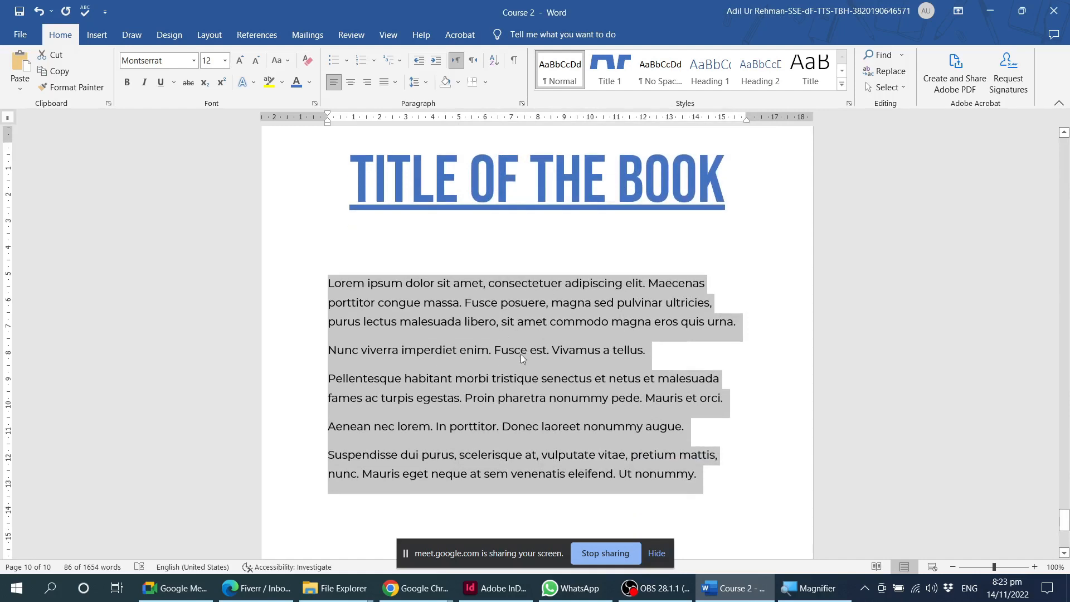
{"action": "left_click", "coordinate": [703, 474]}
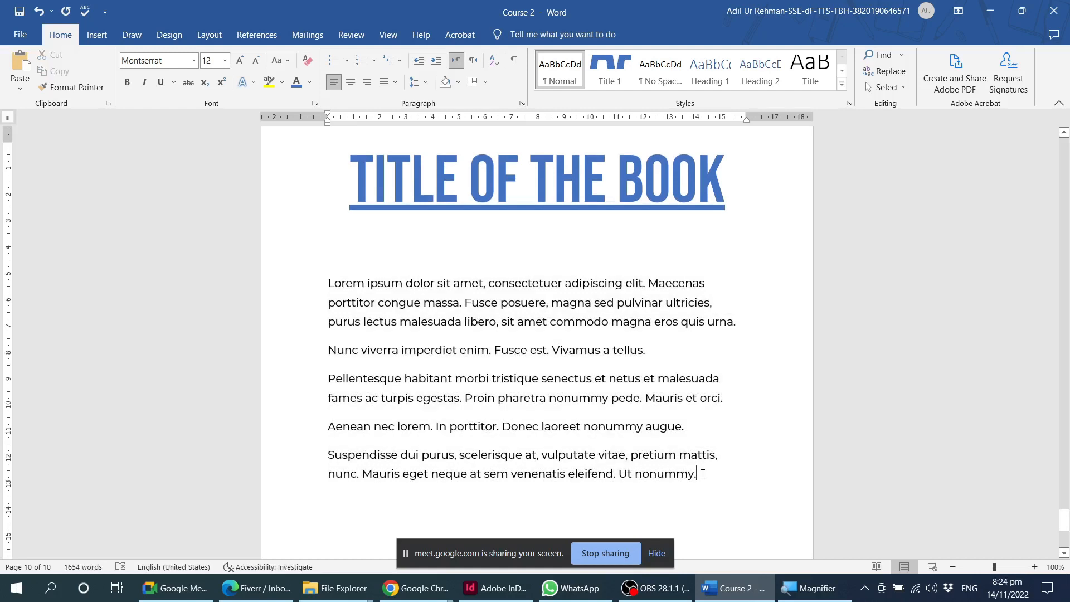
Step: Create a new style named Body Text 1 from the formatting of the first placeholder paragraph
{"action": "triple_click", "coordinate": [439, 317]}
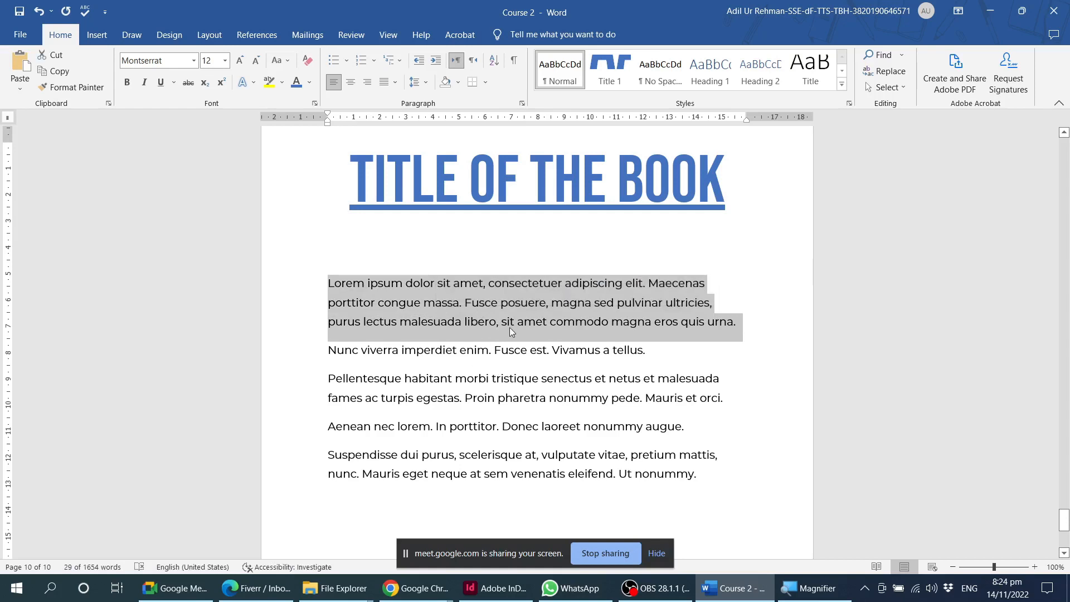
{"action": "left_click", "coordinate": [844, 88]}
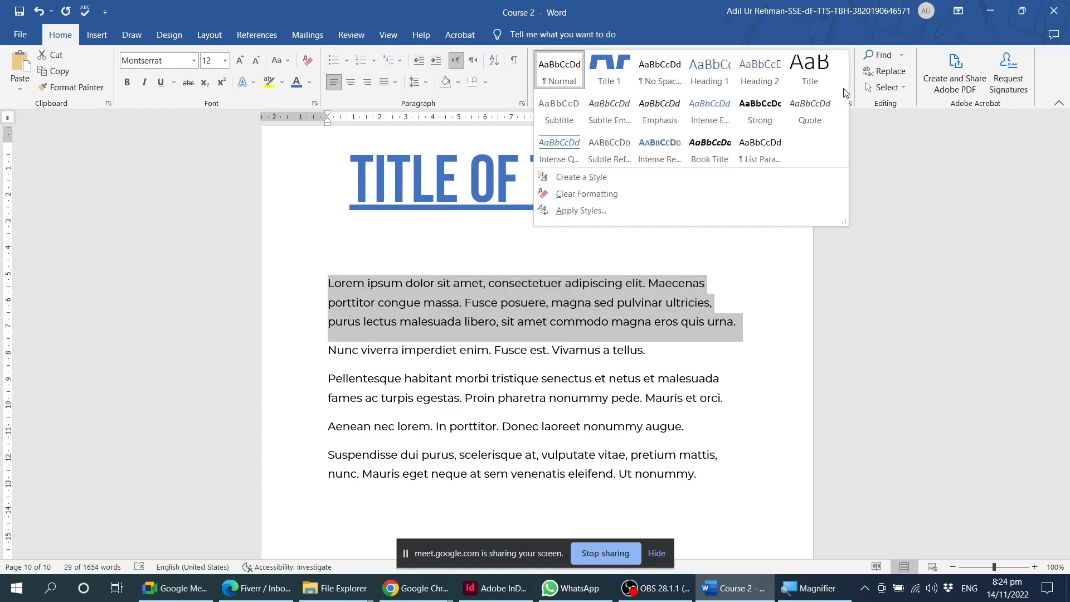
{"action": "left_click", "coordinate": [580, 177]}
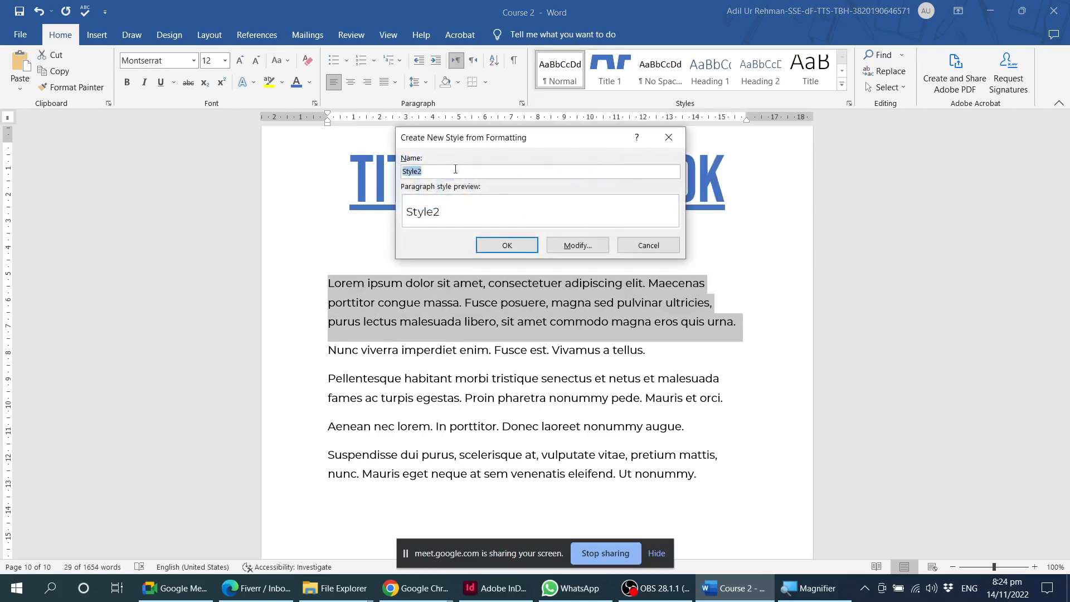
{"action": "type", "text": "Paragraph"}
{"action": "key", "text": "BackSpace"}
{"action": "key", "text": "BackSpace"}
{"action": "key", "text": "BackSpace"}
{"action": "key", "text": "BackSpace"}
{"action": "key", "text": "BackSpace"}
{"action": "key", "text": "BackSpace"}
{"action": "key", "text": "BackSpace"}
{"action": "key", "text": "BackSpace"}
{"action": "key", "text": "BackSpace"}
{"action": "type", "text": "My Own Paragraph"}
{"action": "key", "text": "ctrl+a"}
{"action": "type", "text": "Body Text"}
{"action": "left_click", "coordinate": [508, 247]}
{"action": "left_click", "coordinate": [533, 333]}
{"action": "left_click", "coordinate": [454, 171]}
{"action": "left_click", "coordinate": [500, 246]}
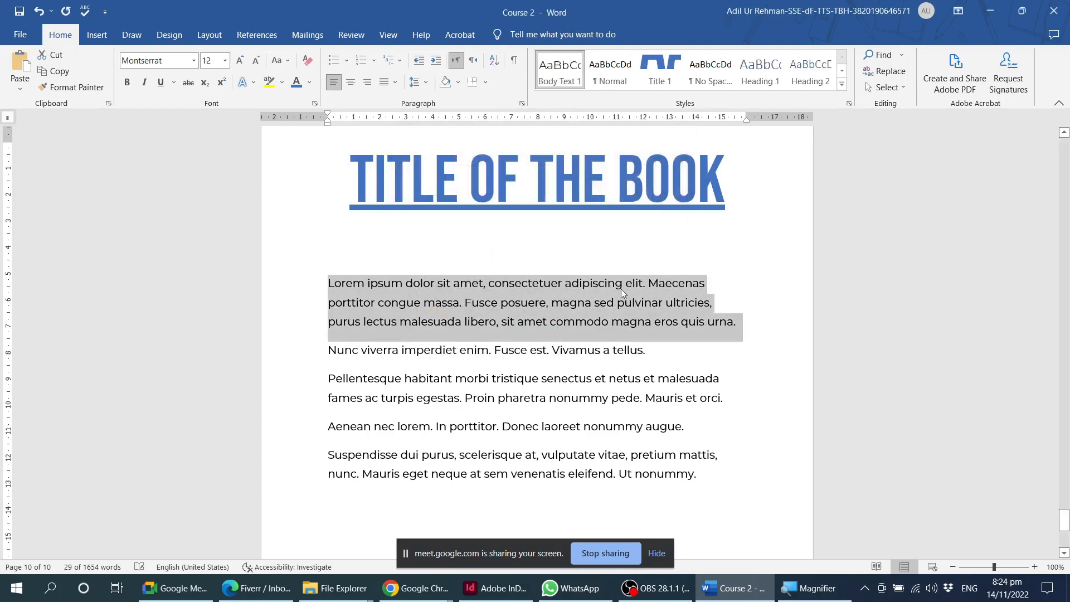
Step: Apply the Body Text 1 style to the remaining placeholder paragraphs, from "Nunc viverra" to "Ut nonummy", and clear the selection
{"action": "left_click", "coordinate": [572, 350]}
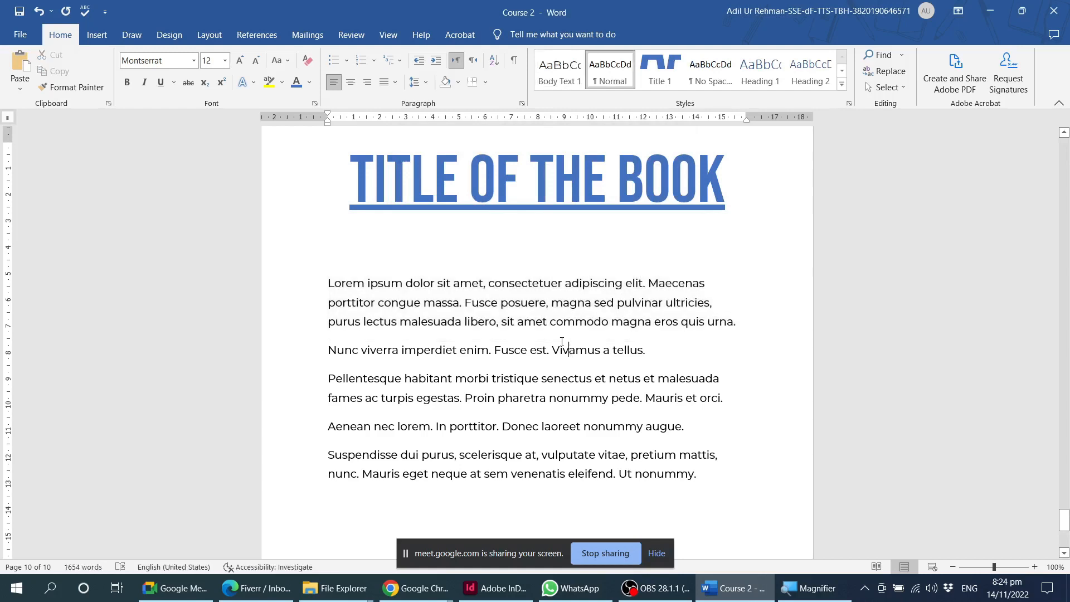
{"action": "left_click_drag", "start_coordinate": [330, 350], "coordinate": [699, 473]}
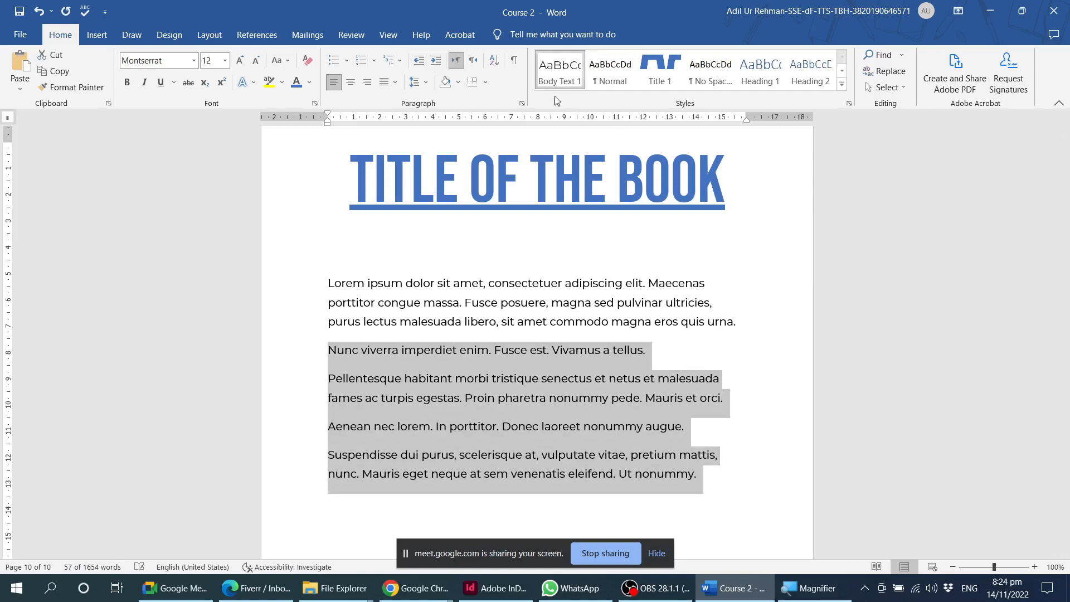
{"action": "left_click", "coordinate": [507, 321]}
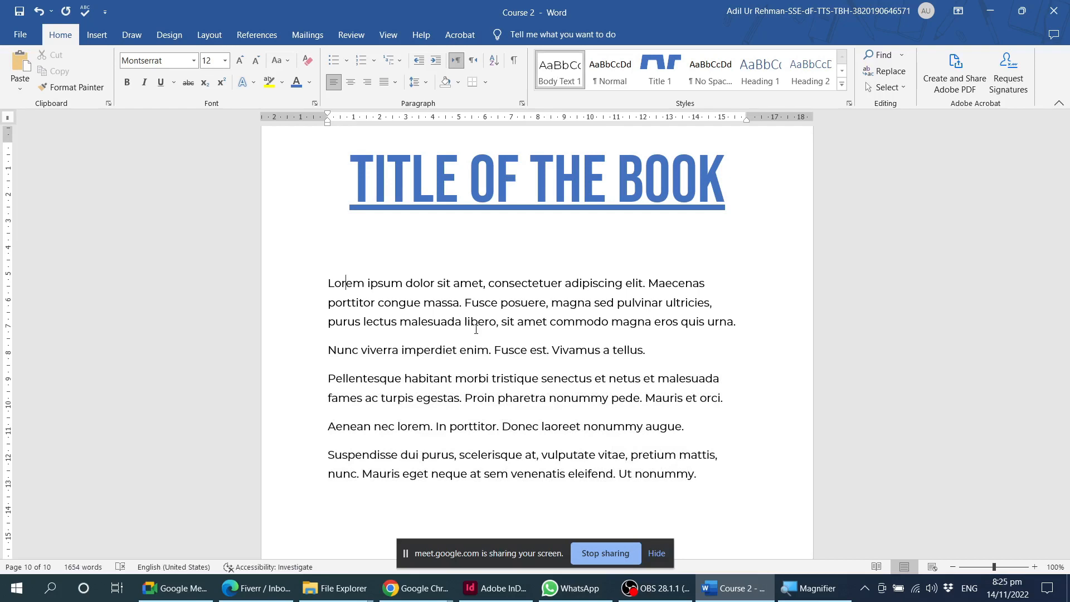
{"action": "triple_click", "coordinate": [478, 302]}
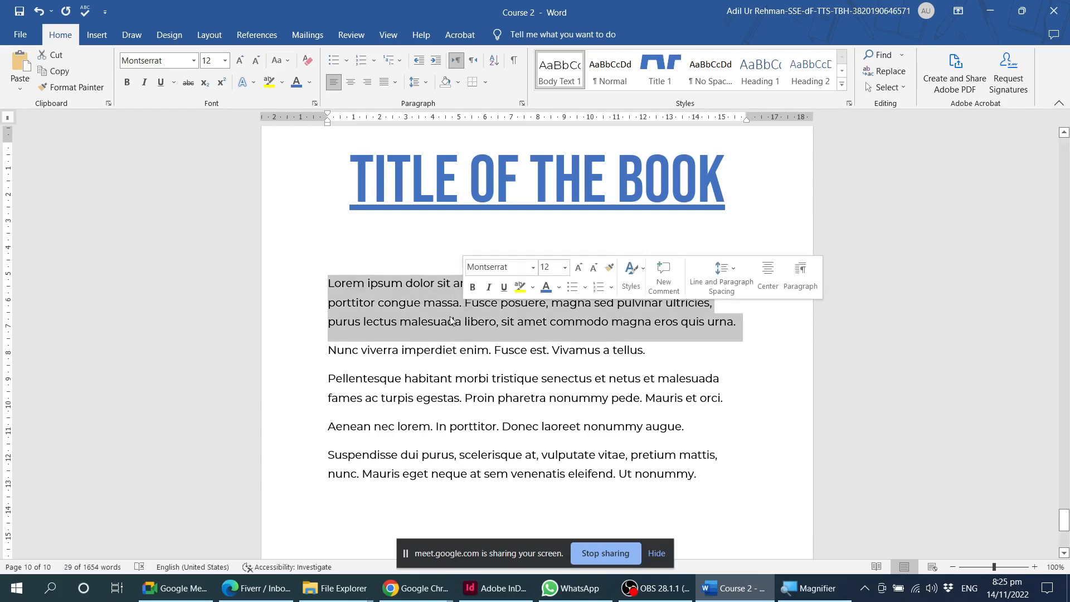
{"action": "left_click", "coordinate": [435, 323]}
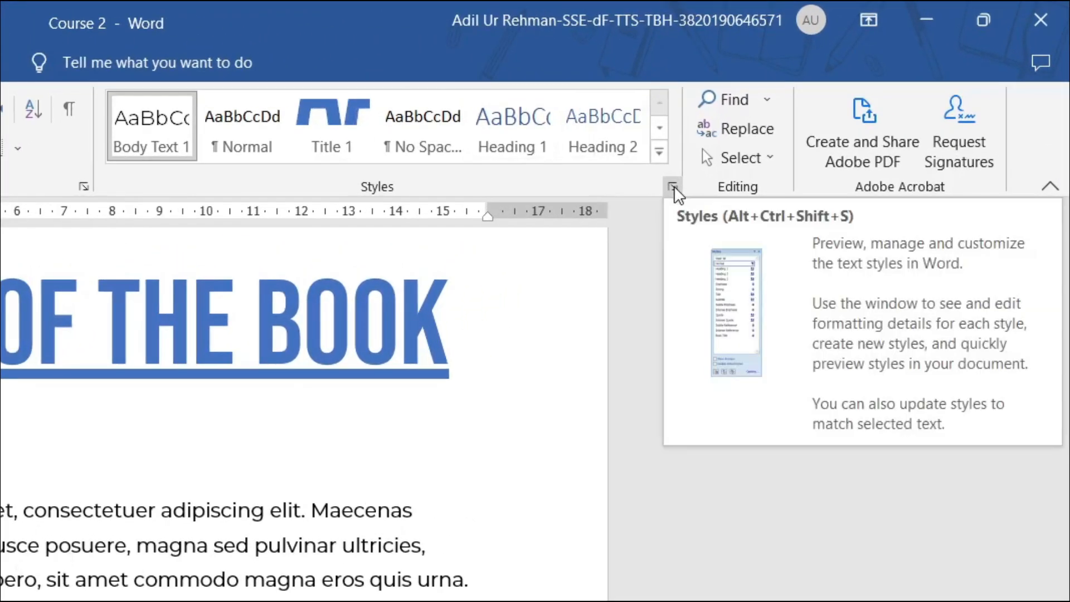
Step: Open the full Styles list and examine the formatting details of the Normal, Heading 1 and Body Text 1 styles
{"action": "left_click", "coordinate": [672, 187]}
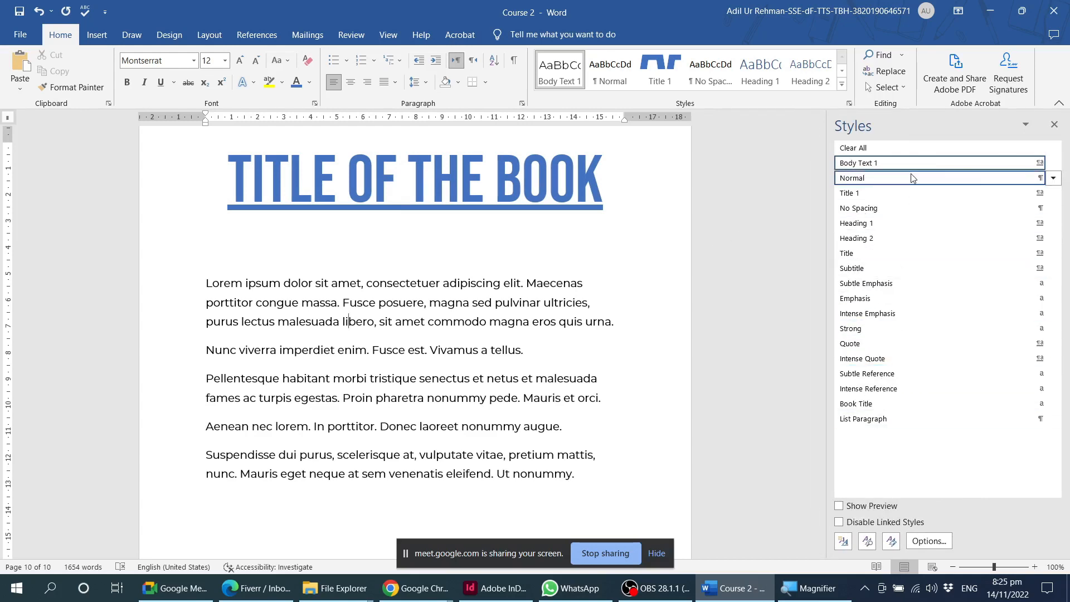
{"action": "mouse_move", "coordinate": [1055, 186]}
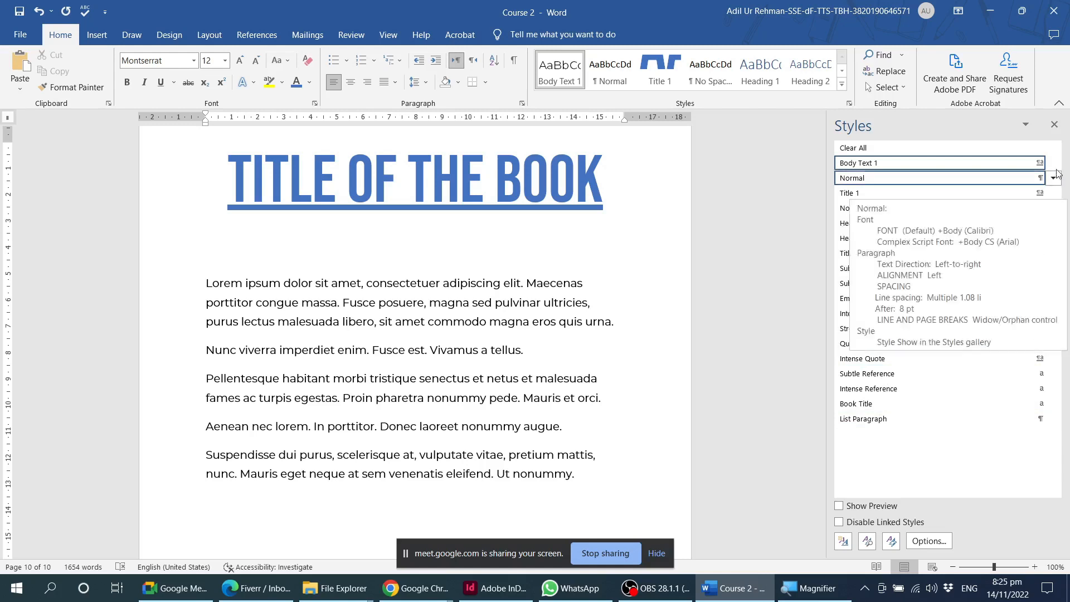
{"action": "mouse_move", "coordinate": [882, 212]}
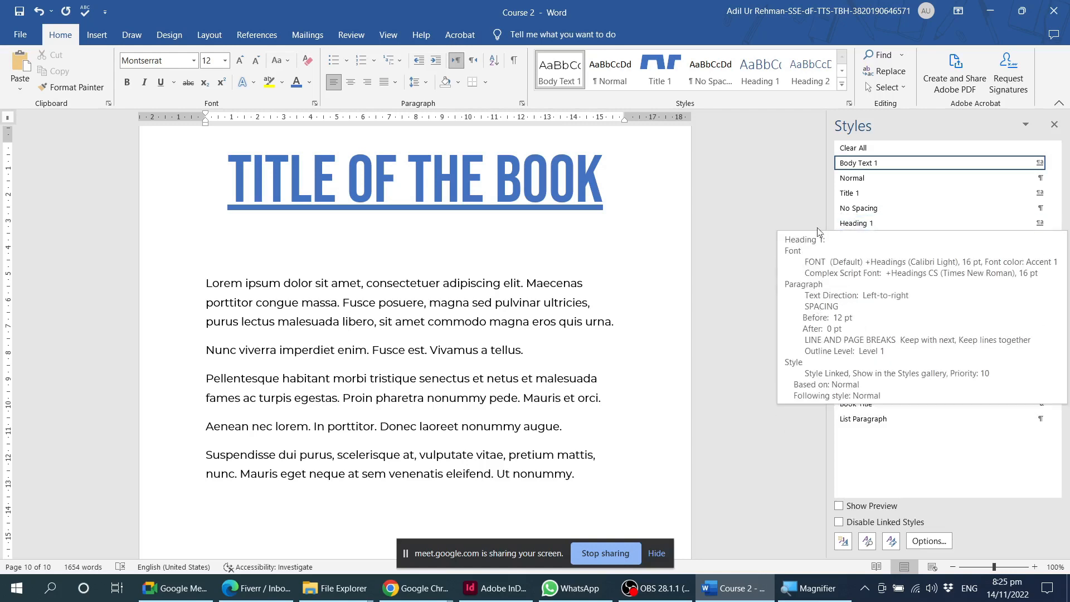
{"action": "mouse_move", "coordinate": [846, 186]}
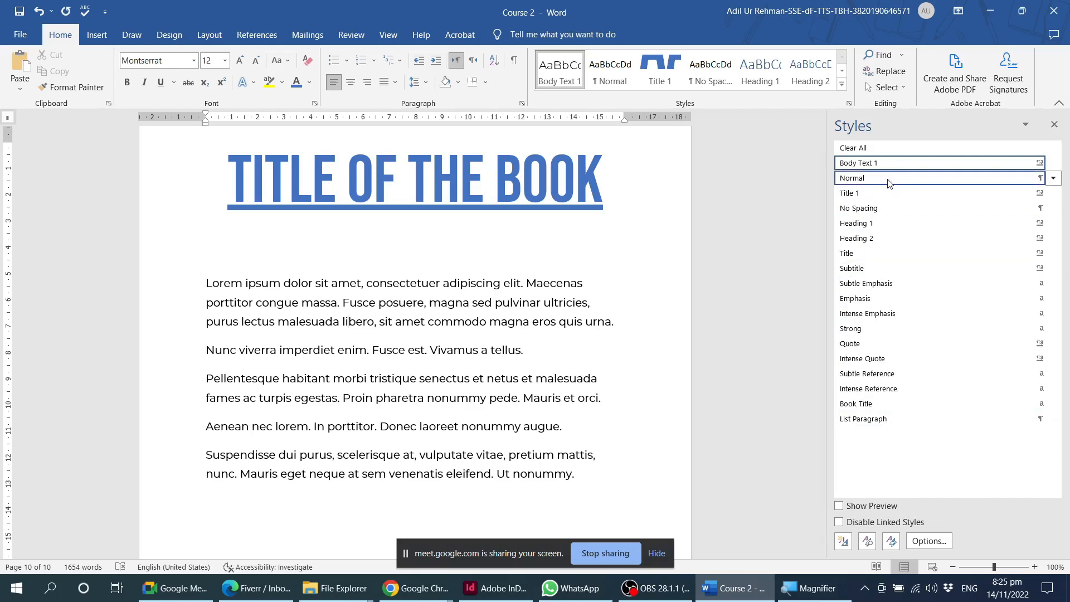
{"action": "mouse_move", "coordinate": [886, 167]}
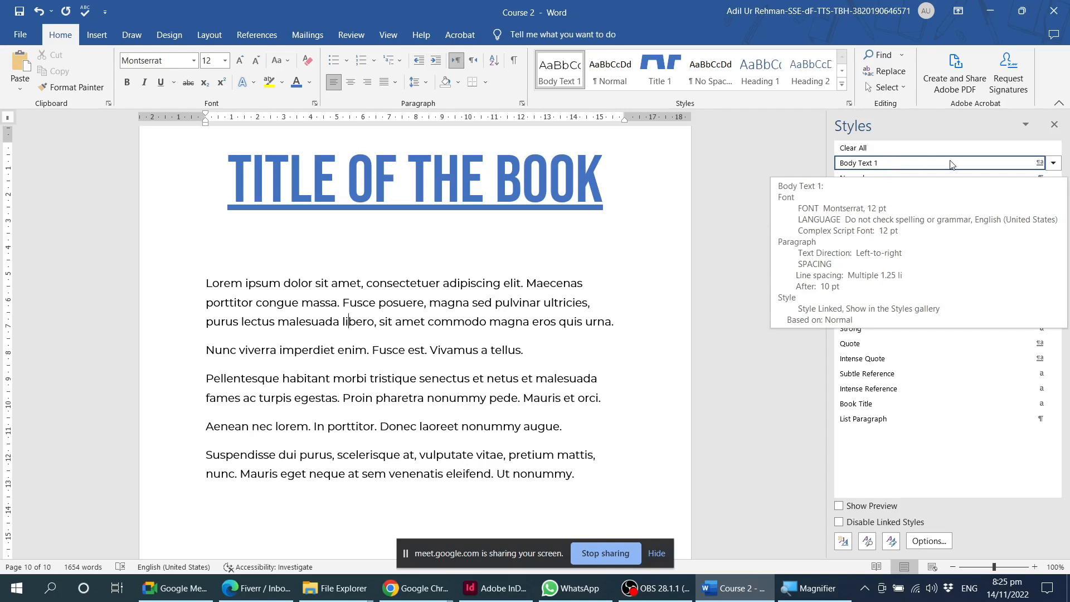
{"action": "mouse_move", "coordinate": [1056, 167]}
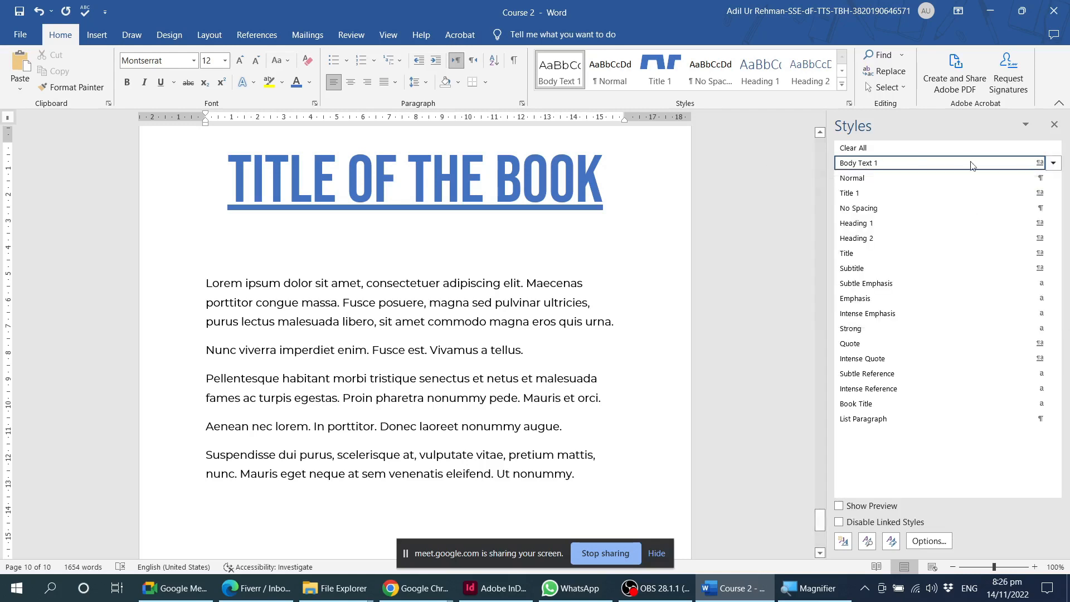
Step: Open Body Text 1 for modification and set it to update automatically and apply to new documents based on this template
{"action": "left_click", "coordinate": [1054, 165]}
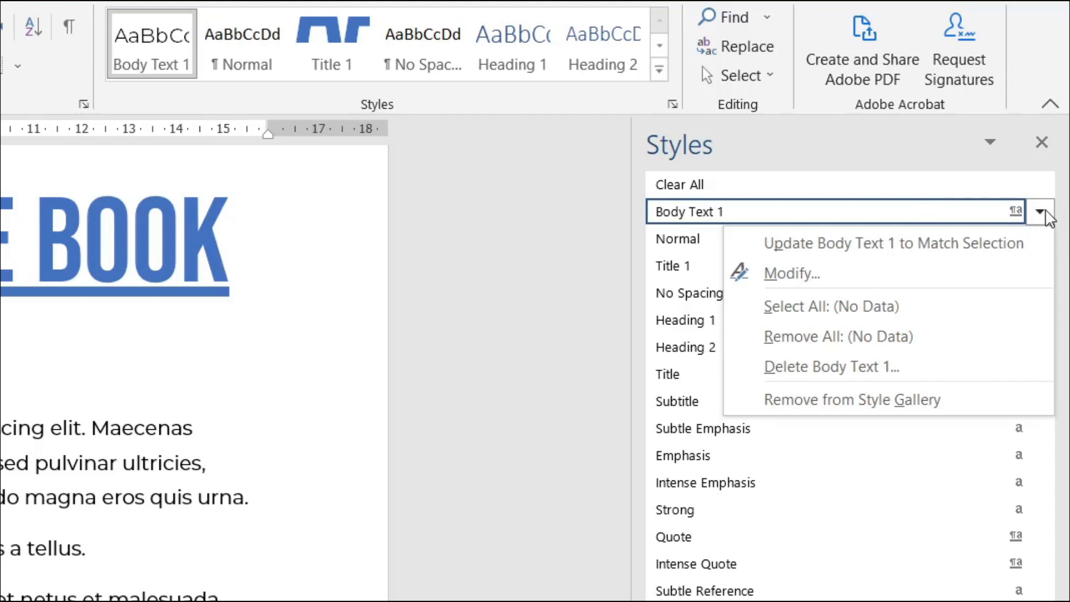
{"action": "left_click", "coordinate": [1040, 212]}
{"action": "left_click", "coordinate": [1041, 212]}
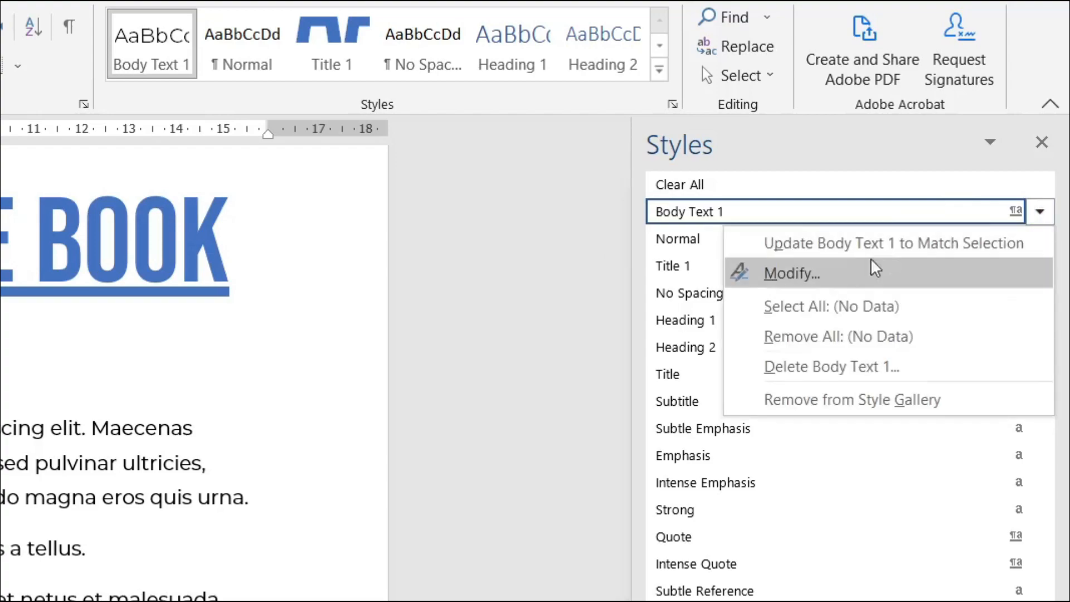
{"action": "left_click", "coordinate": [798, 275]}
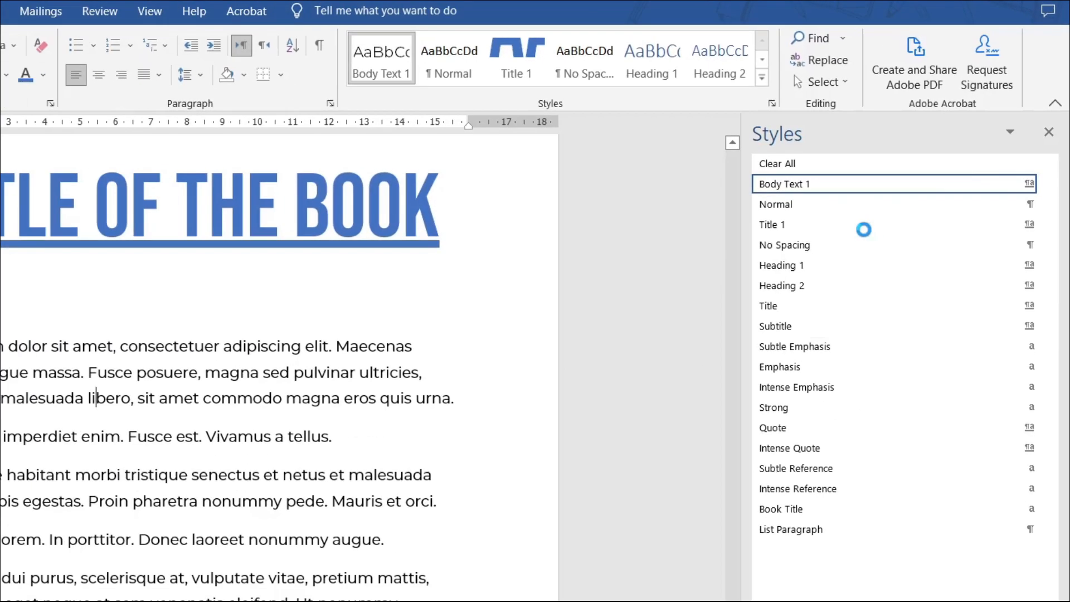
{"action": "left_click_drag", "start_coordinate": [606, 137], "coordinate": [638, 102]}
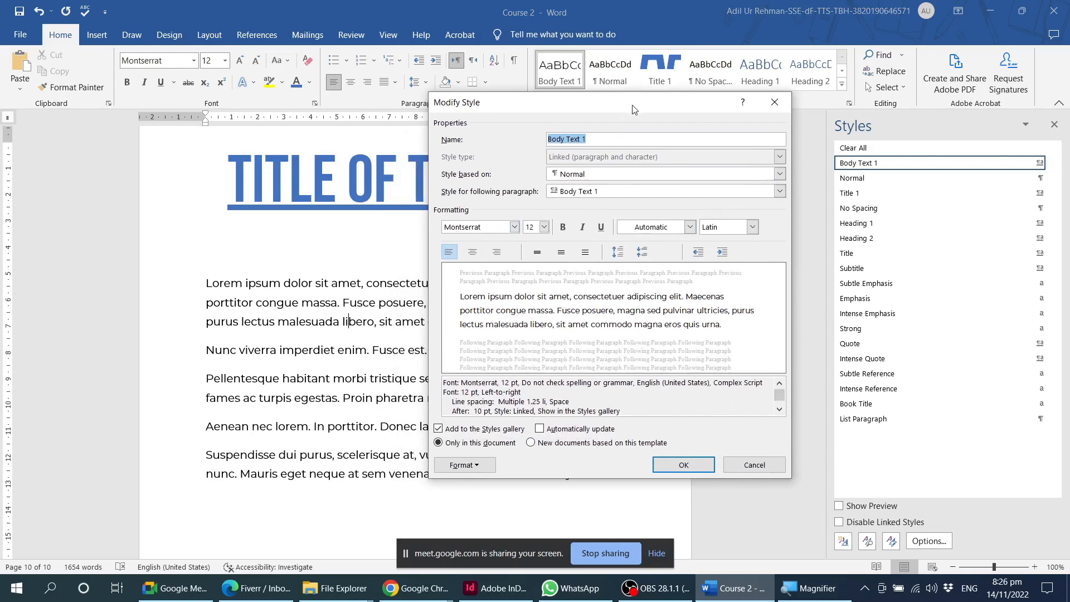
{"action": "left_click_drag", "start_coordinate": [633, 106], "coordinate": [632, 98]}
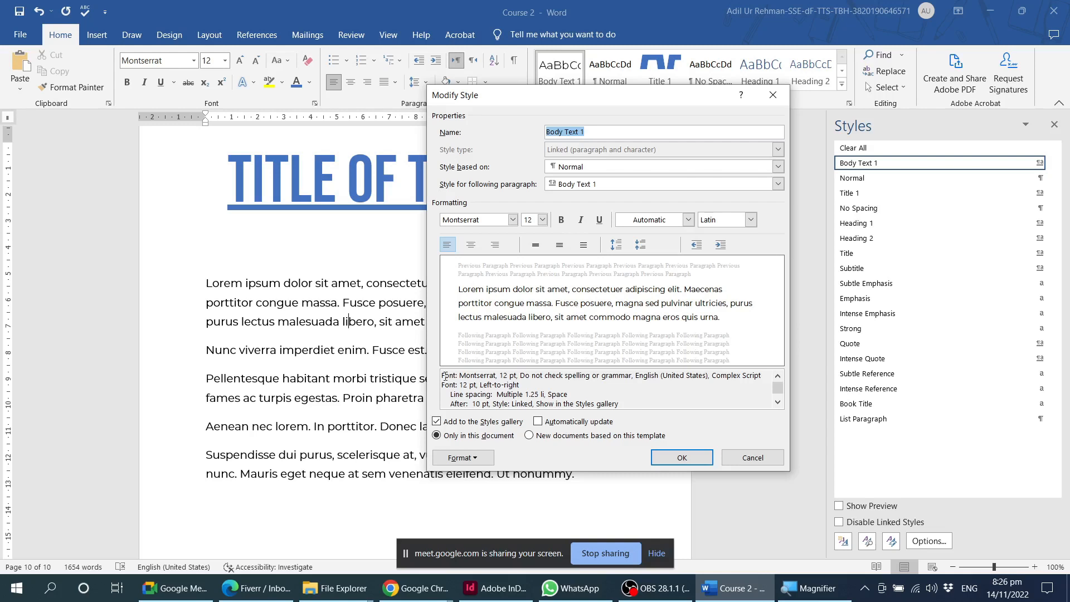
{"action": "mouse_move", "coordinate": [442, 376]}
{"action": "left_mouse_down"}
{"action": "mouse_move", "coordinate": [639, 404]}
{"action": "mouse_move", "coordinate": [444, 394]}
{"action": "mouse_move", "coordinate": [442, 378]}
{"action": "left_mouse_up"}
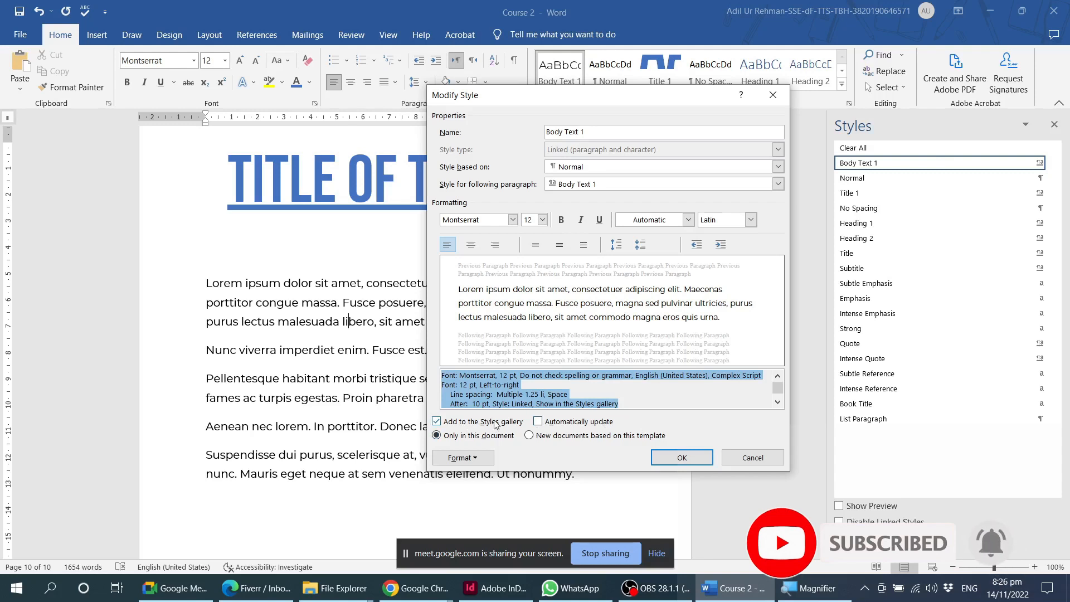
{"action": "left_click", "coordinate": [569, 427]}
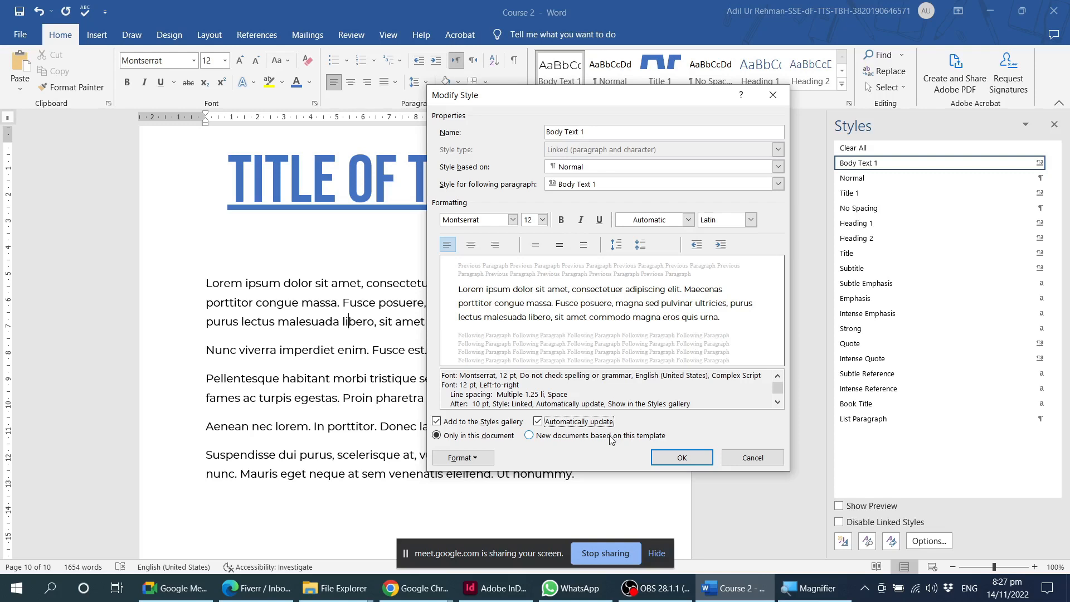
{"action": "left_click", "coordinate": [531, 438]}
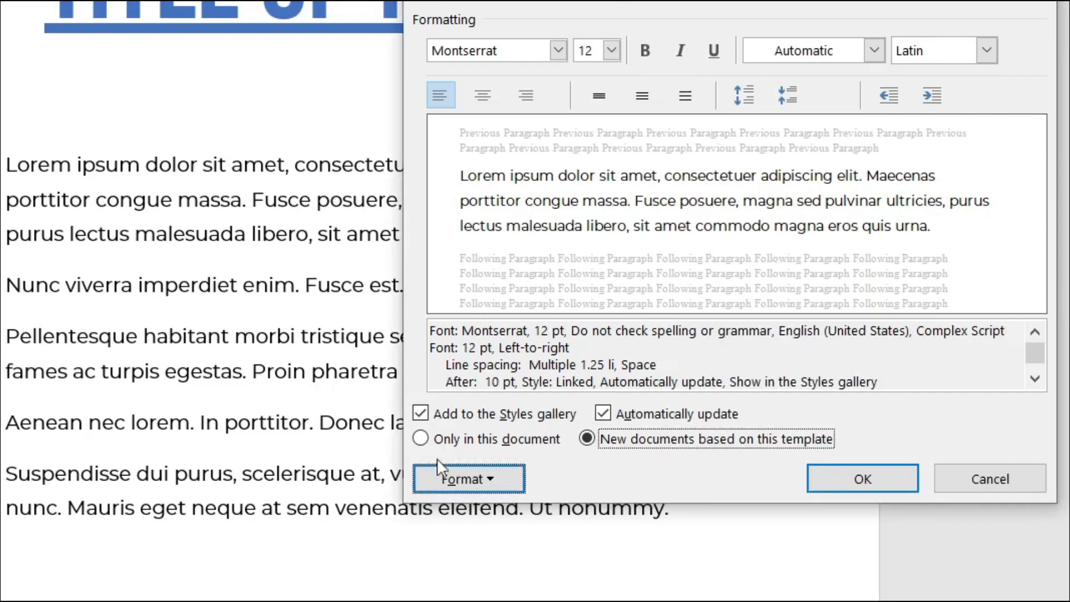
Step: Examine the basic and advanced font settings of Body Text 1 and discard the style modification
{"action": "left_click", "coordinate": [520, 489]}
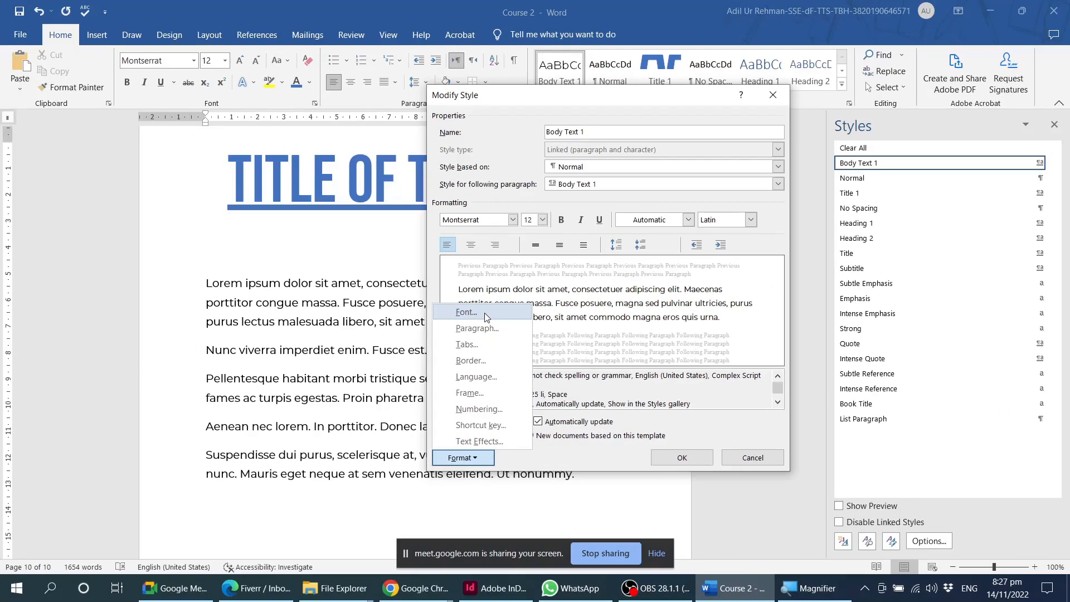
{"action": "left_click", "coordinate": [508, 220]}
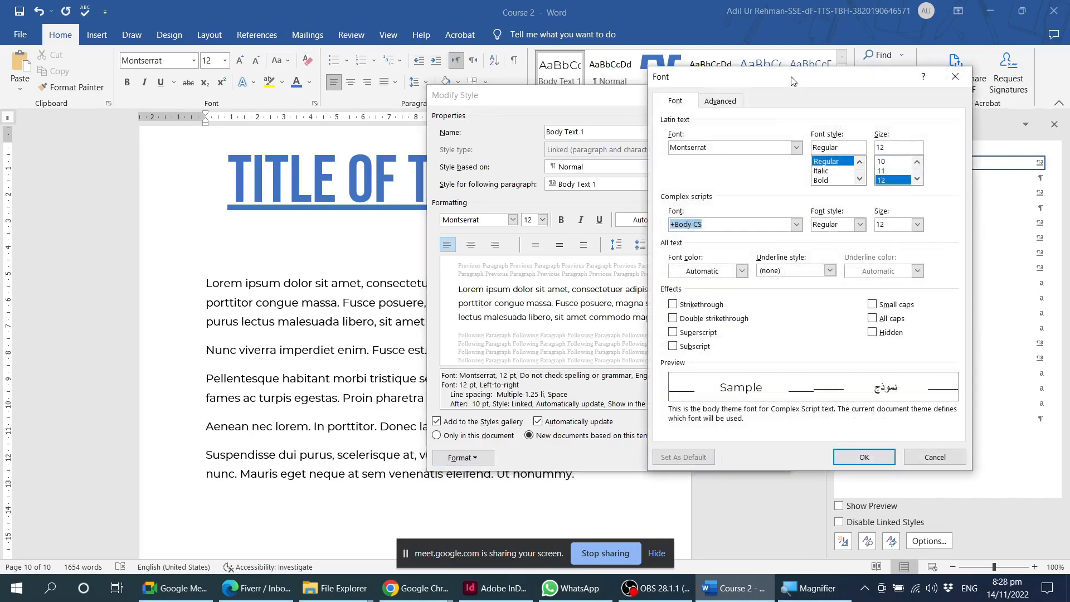
{"action": "left_click_drag", "start_coordinate": [789, 86], "coordinate": [506, 93]}
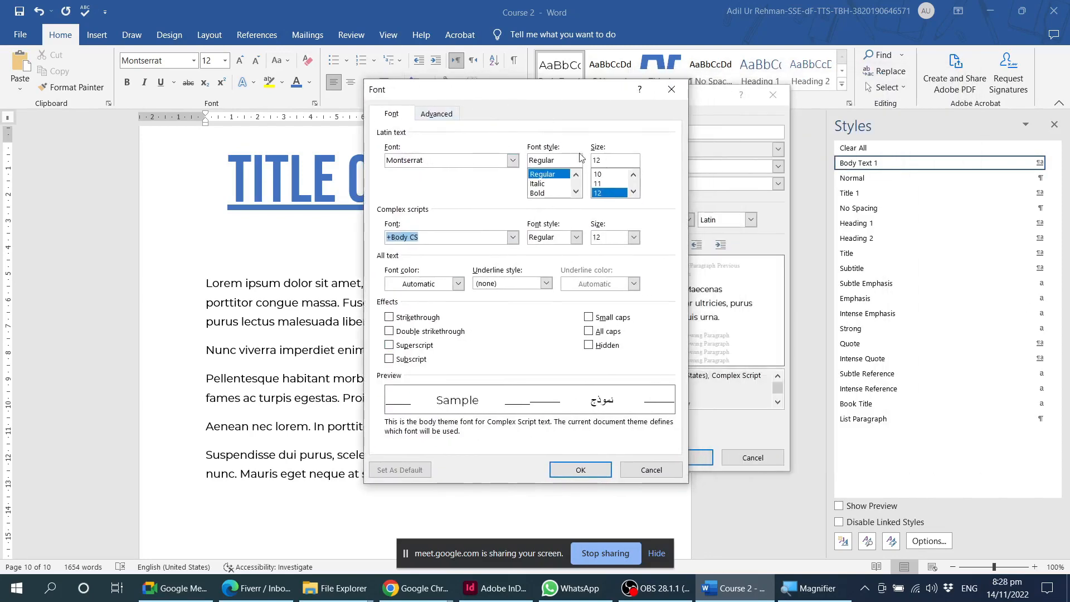
{"action": "left_click", "coordinate": [440, 115]}
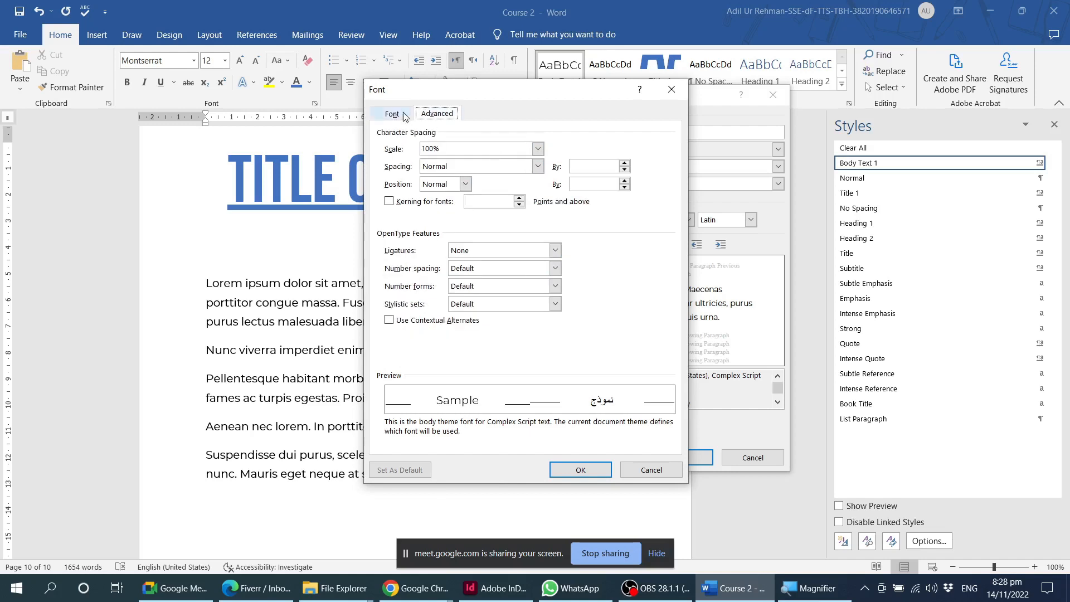
{"action": "left_click", "coordinate": [401, 114]}
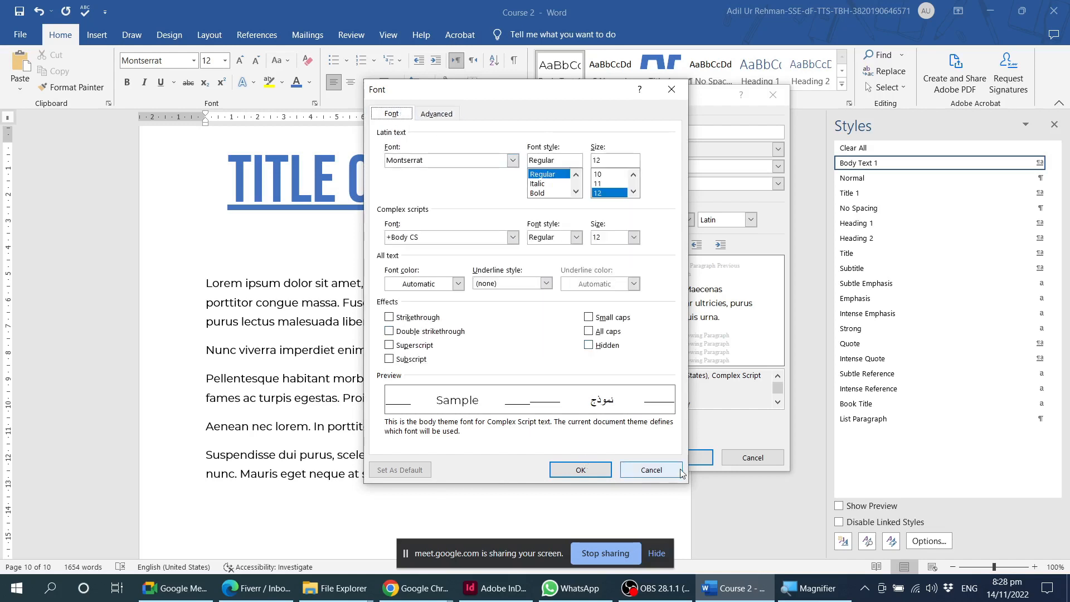
{"action": "left_click", "coordinate": [648, 470]}
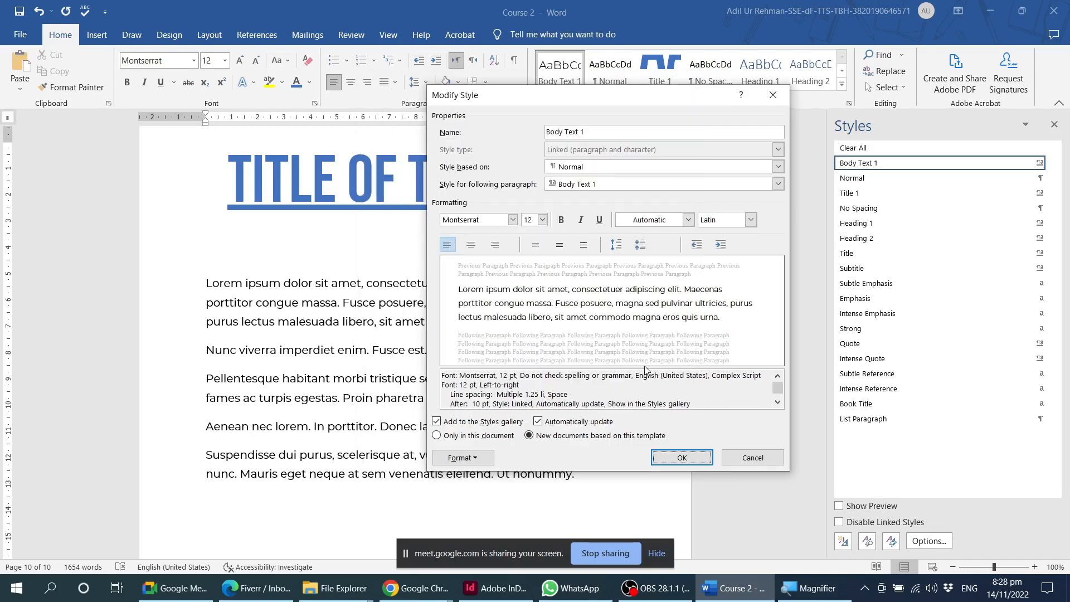
{"action": "left_click_drag", "start_coordinate": [646, 99], "coordinate": [589, 106]}
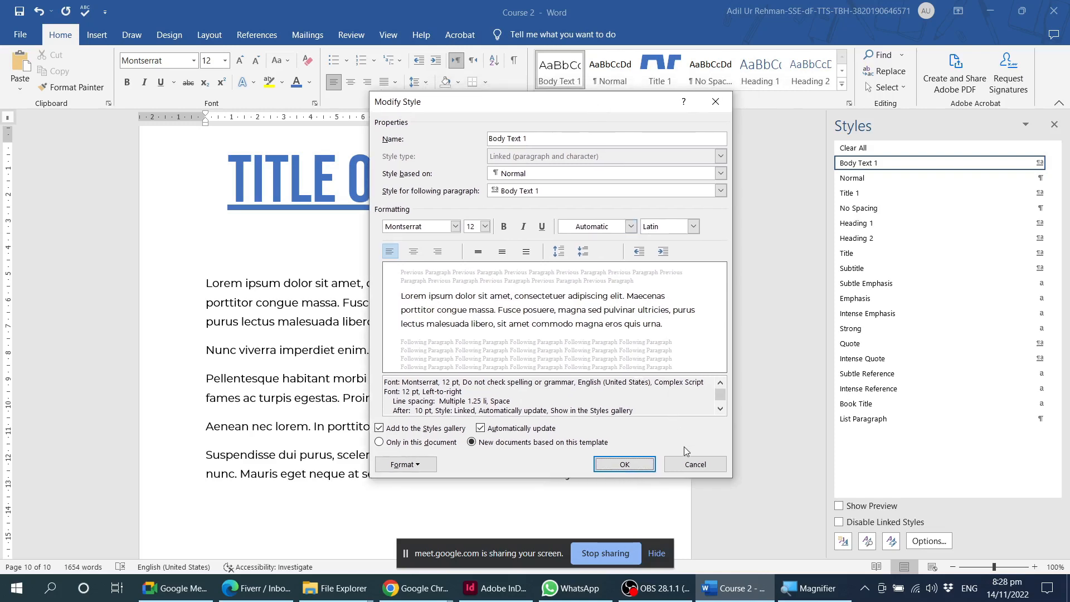
{"action": "left_click", "coordinate": [680, 465]}
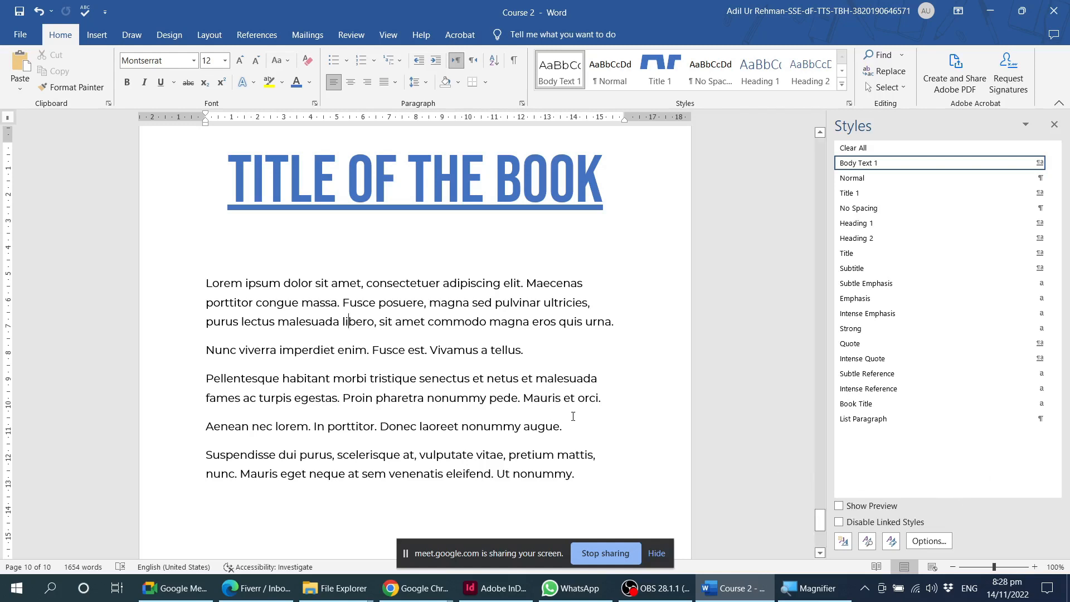
Step: Open the Body Text 1 style for modification and examine its font settings without changing them
{"action": "left_click", "coordinate": [1053, 164]}
{"action": "left_click", "coordinate": [916, 196]}
{"action": "left_click_drag", "start_coordinate": [514, 95], "coordinate": [497, 90]}
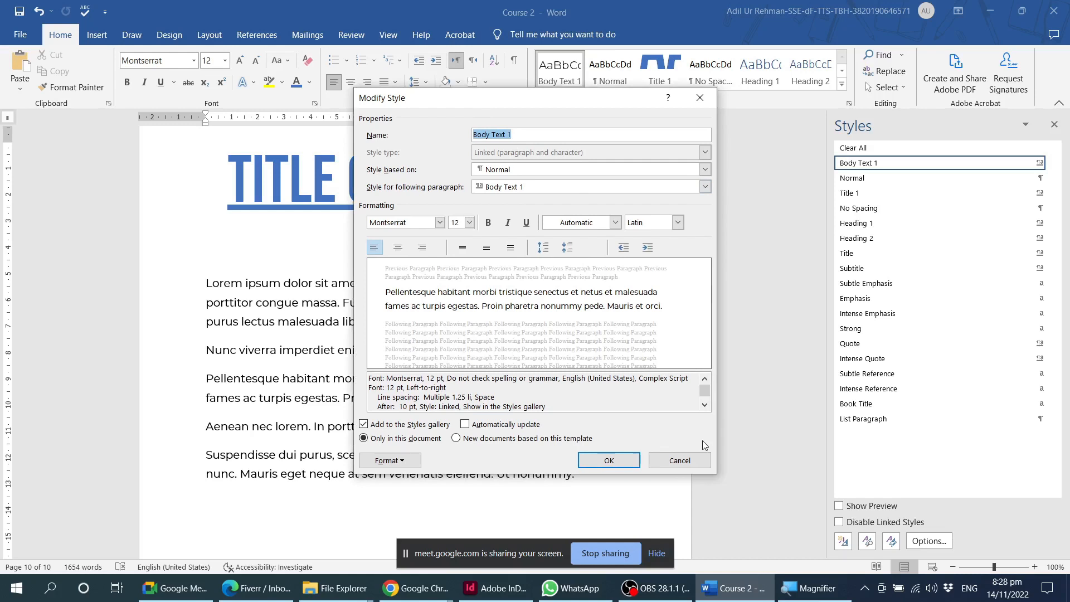
{"action": "left_click", "coordinate": [393, 462]}
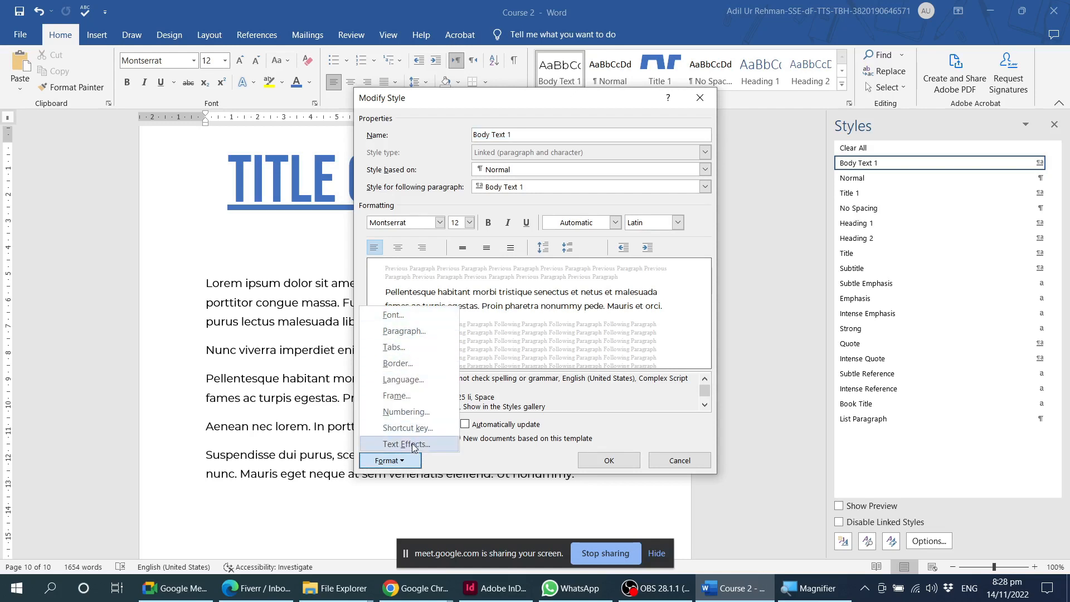
{"action": "left_click", "coordinate": [409, 320]}
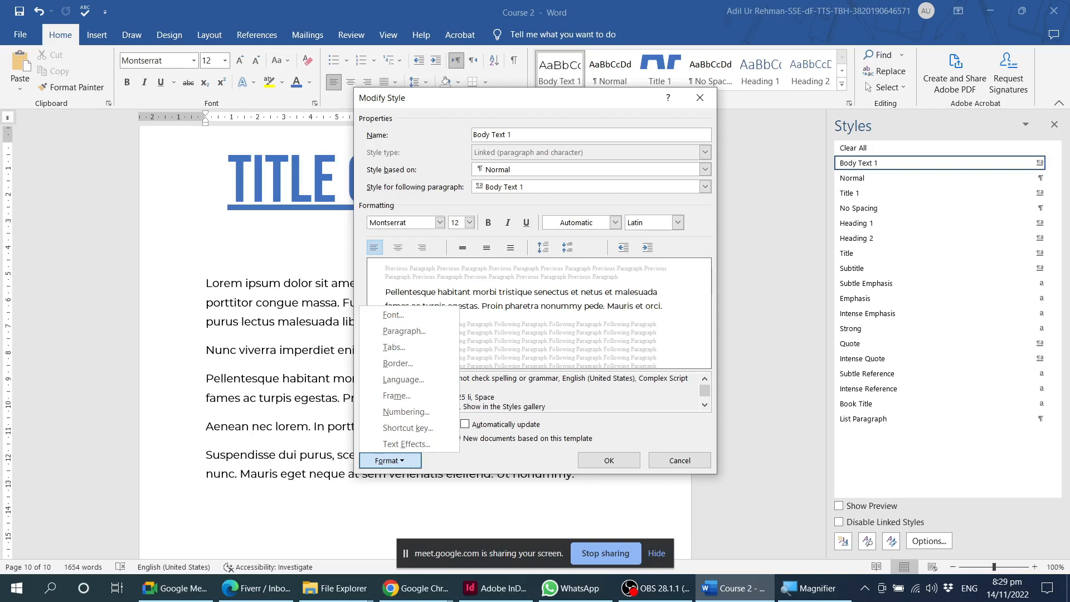
{"action": "left_click", "coordinate": [393, 315]}
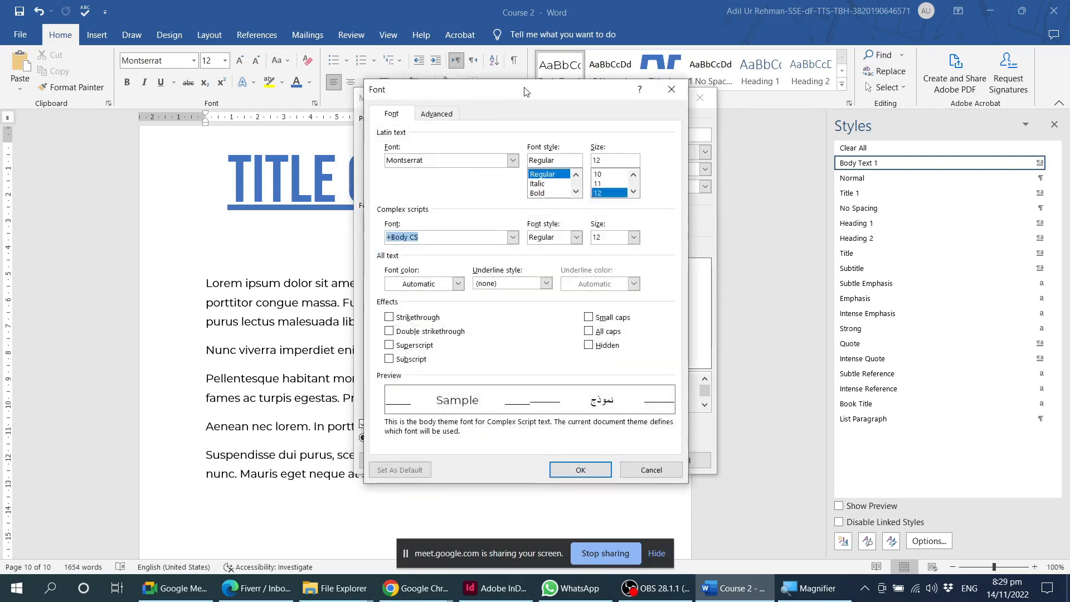
{"action": "left_click", "coordinate": [651, 470]}
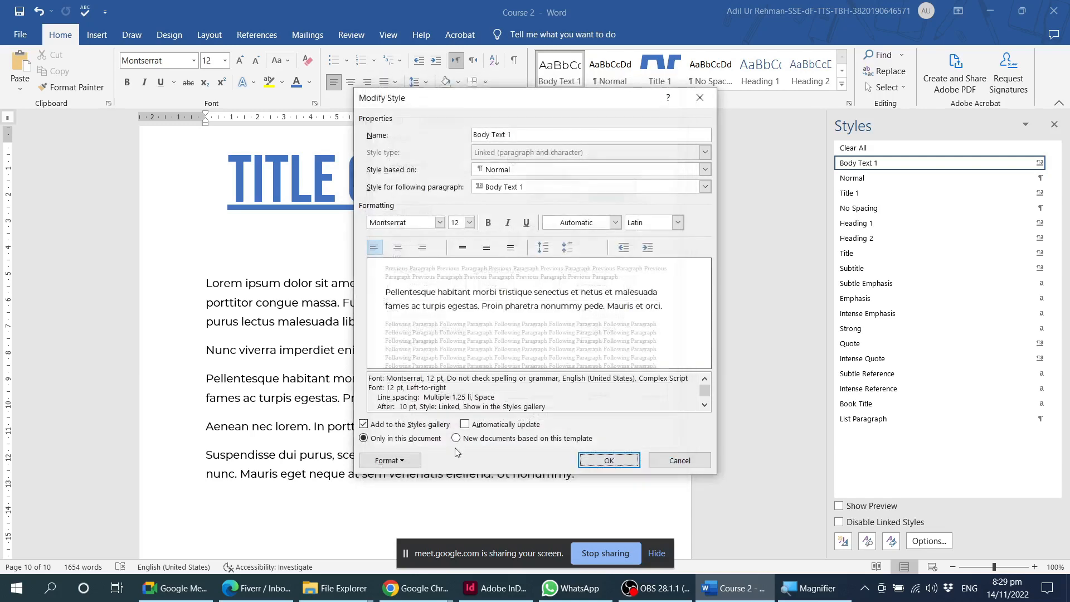
Step: Examine the indents and spacing in the paragraph settings of Body Text 1 without changing them
{"action": "left_click", "coordinate": [390, 461]}
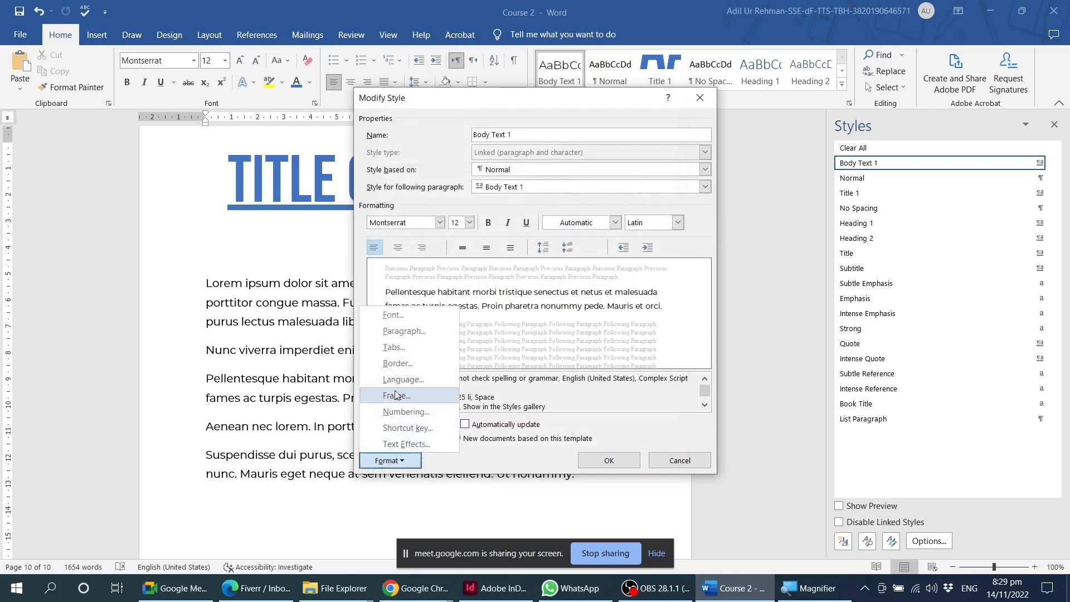
{"action": "left_click", "coordinate": [404, 333]}
{"action": "left_click_drag", "start_coordinate": [658, 134], "coordinate": [632, 127]}
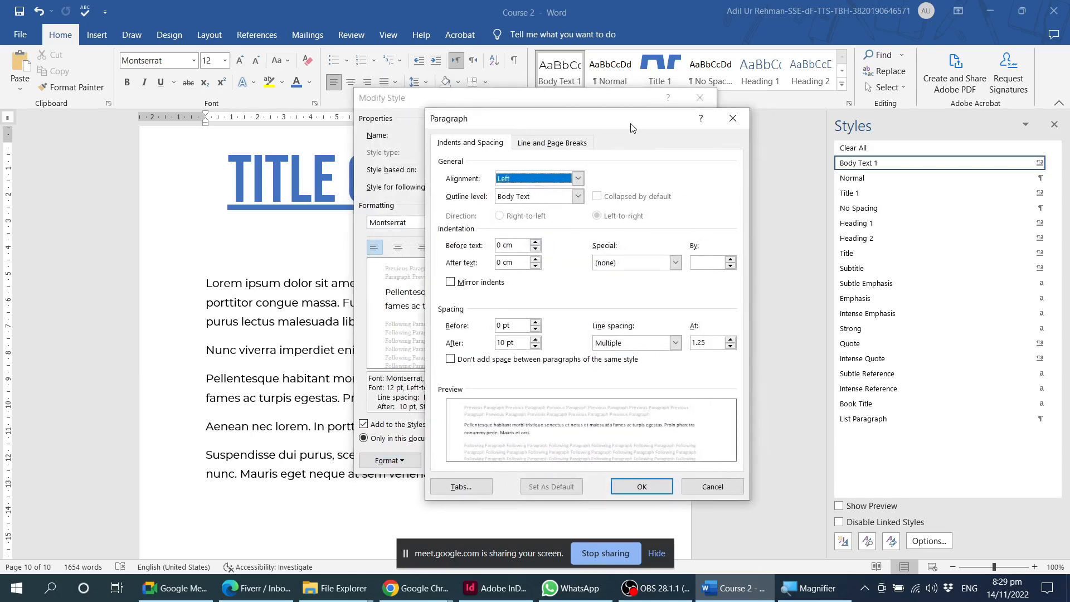
{"action": "left_click", "coordinate": [699, 487]}
Step: Try tab leader options 2, 3 and 4 for Body Text 1, set the leader back to None and accept the tab settings
{"action": "left_click", "coordinate": [390, 461]}
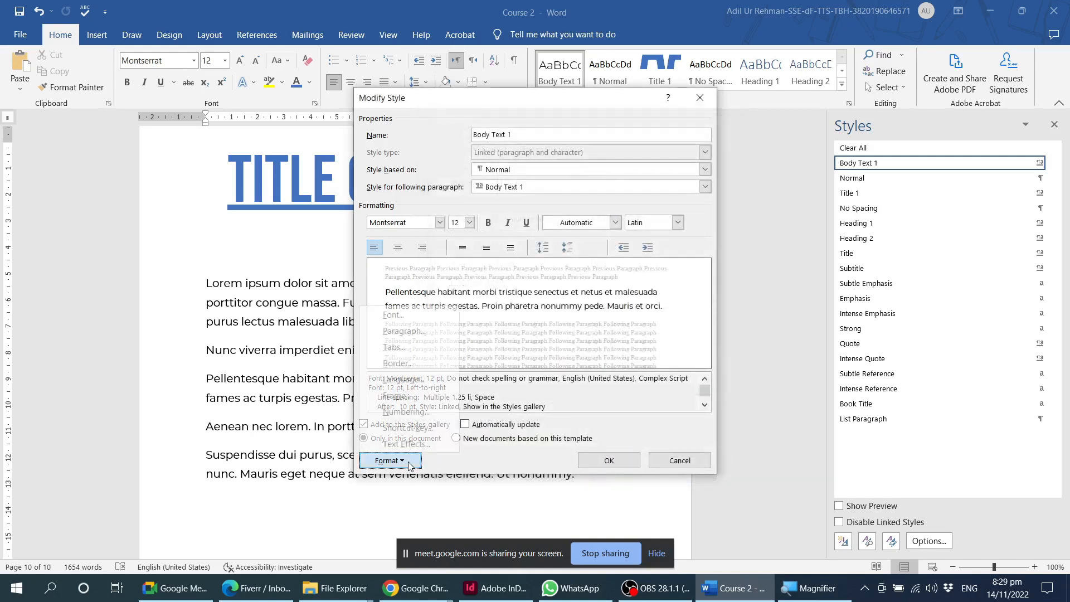
{"action": "left_click", "coordinate": [415, 349]}
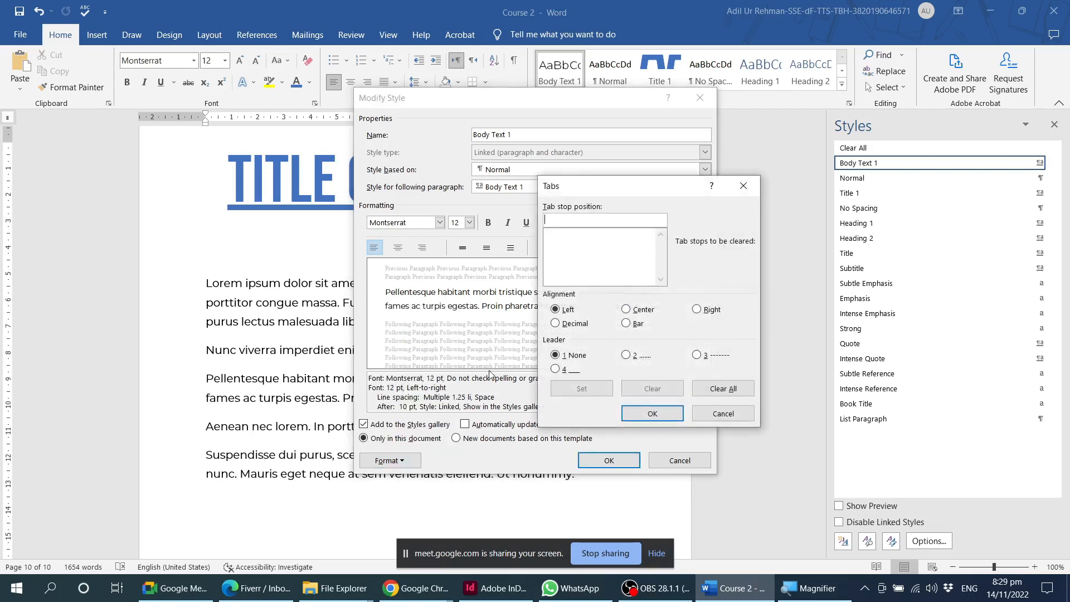
{"action": "left_click_drag", "start_coordinate": [620, 192], "coordinate": [504, 155]}
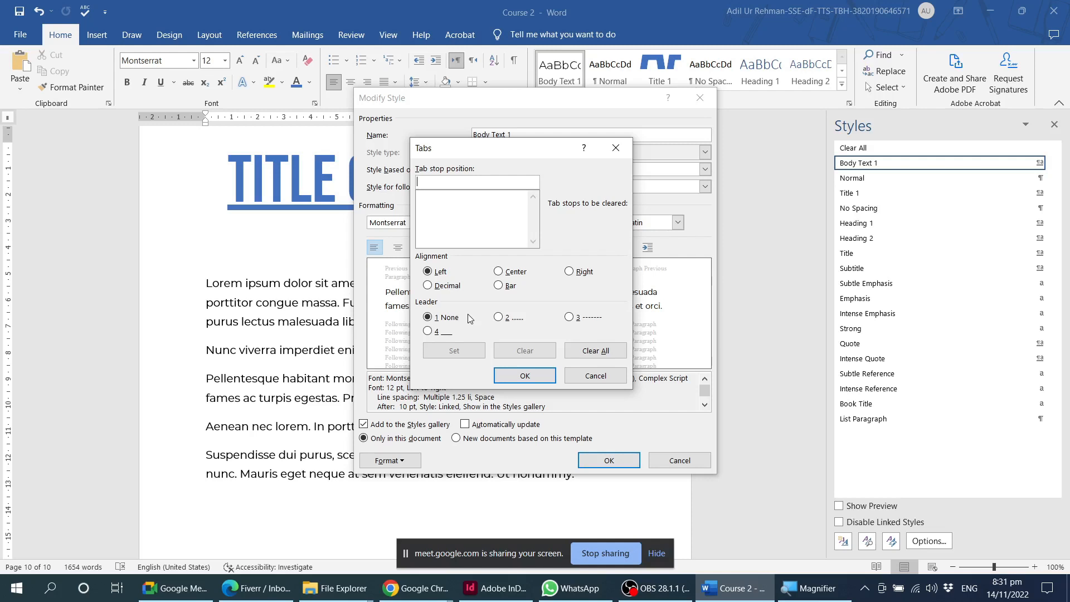
{"action": "left_click", "coordinate": [507, 324]}
{"action": "left_click", "coordinate": [576, 319]}
{"action": "left_click", "coordinate": [429, 331]}
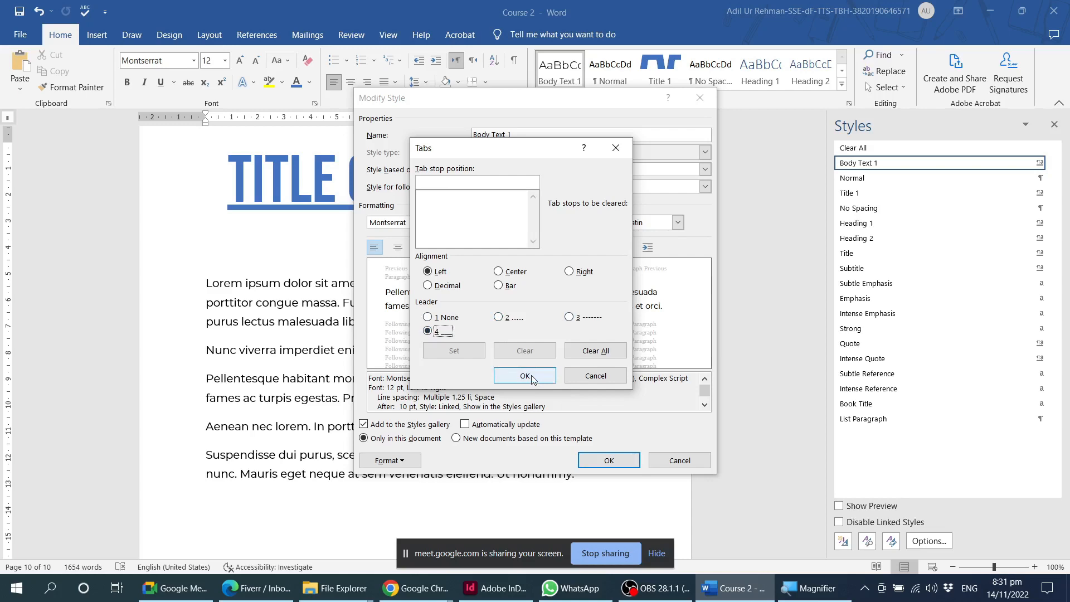
{"action": "left_click", "coordinate": [442, 319]}
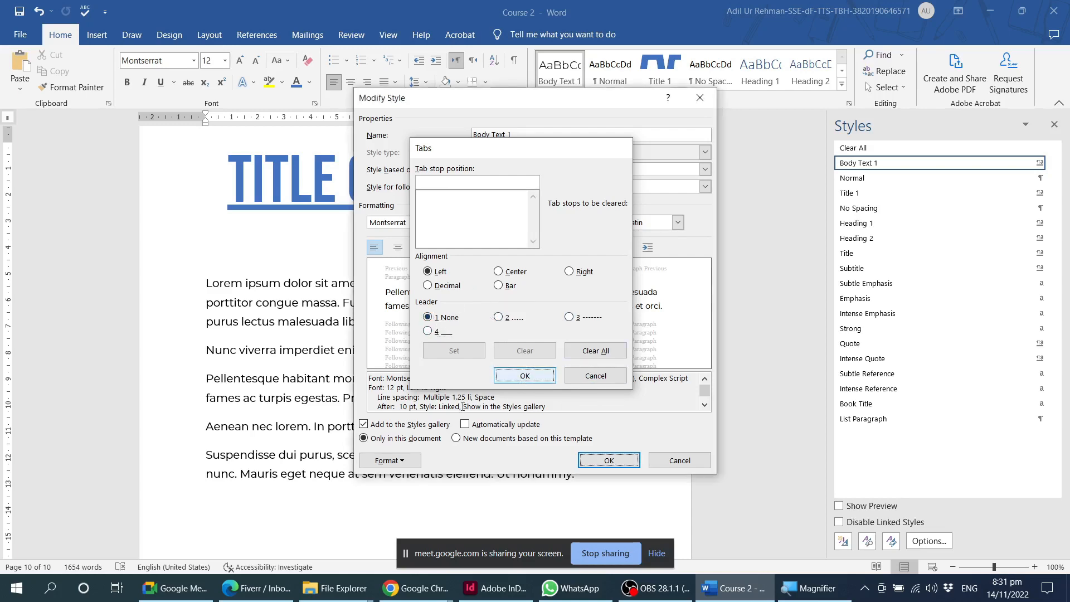
{"action": "left_click", "coordinate": [525, 376]}
Step: Examine the border and proofing language options of Body Text 1, closing each without changes
{"action": "left_click", "coordinate": [400, 463]}
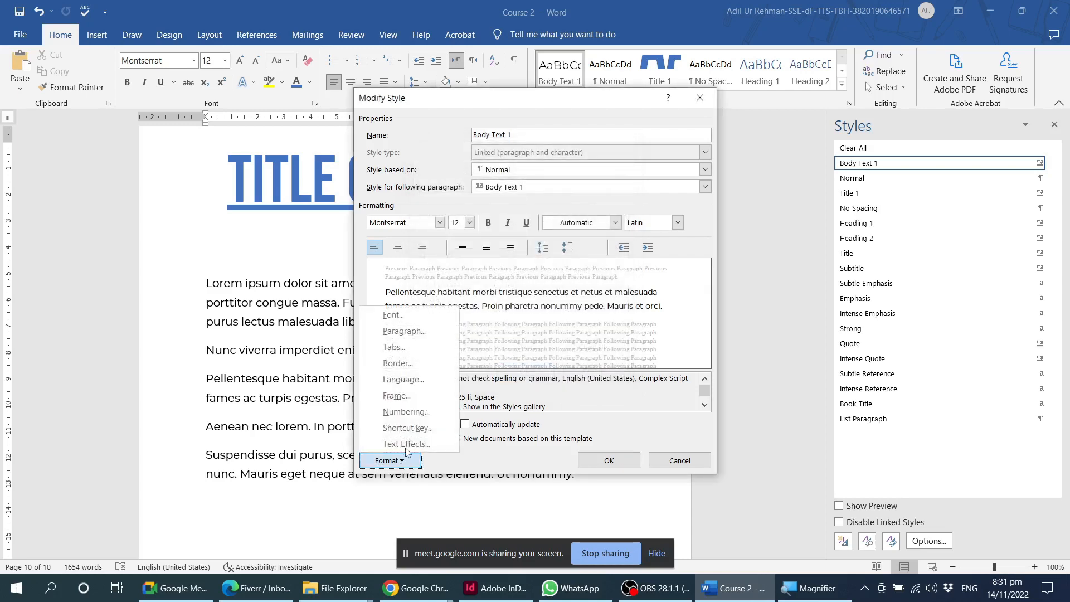
{"action": "left_click", "coordinate": [397, 364]}
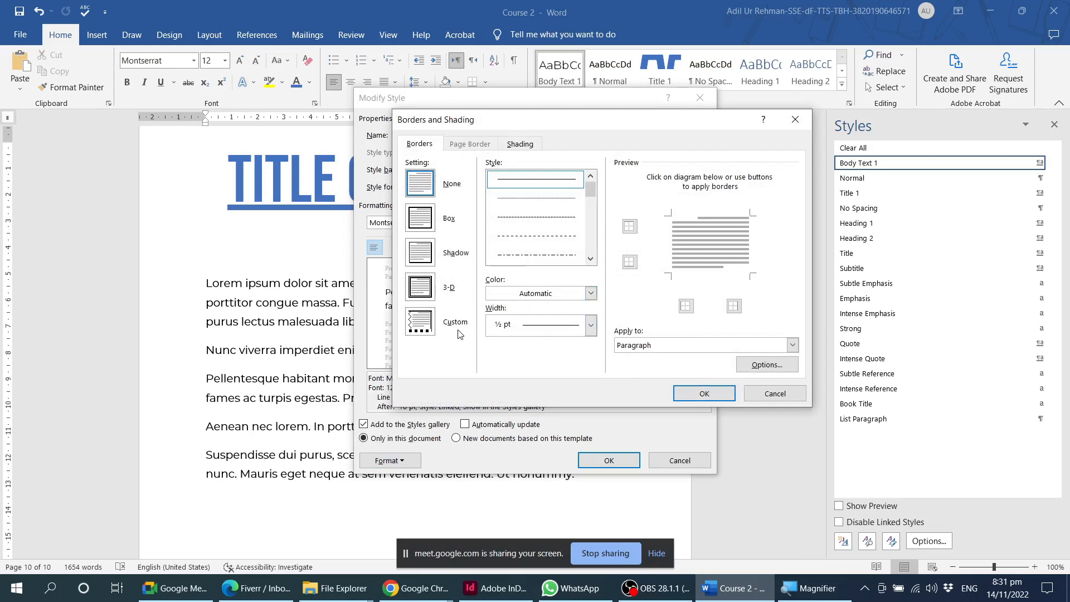
{"action": "left_click", "coordinate": [763, 395]}
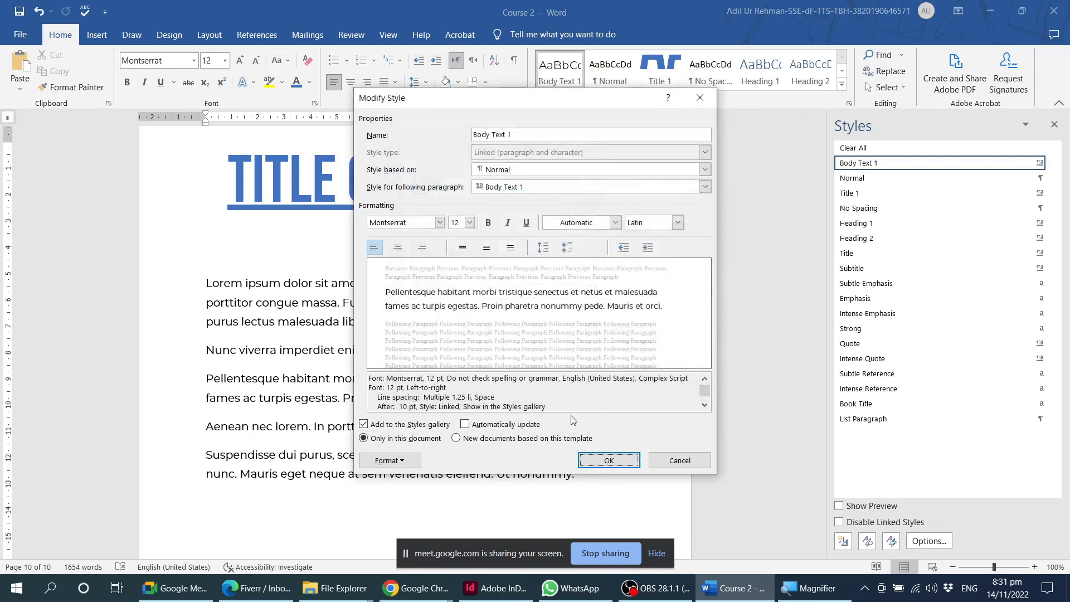
{"action": "left_click", "coordinate": [396, 461]}
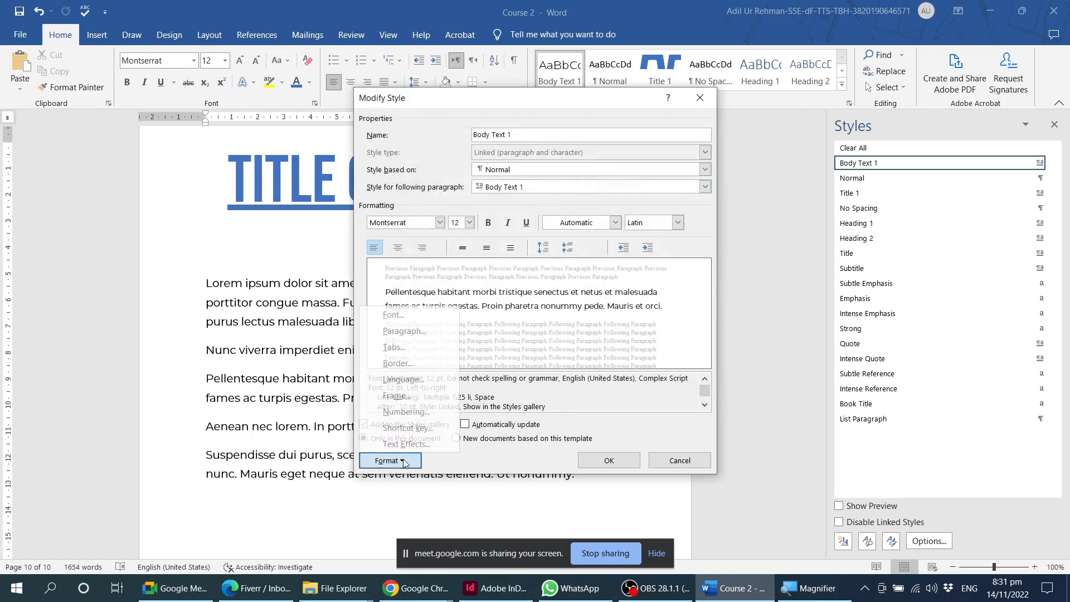
{"action": "left_click", "coordinate": [409, 385]}
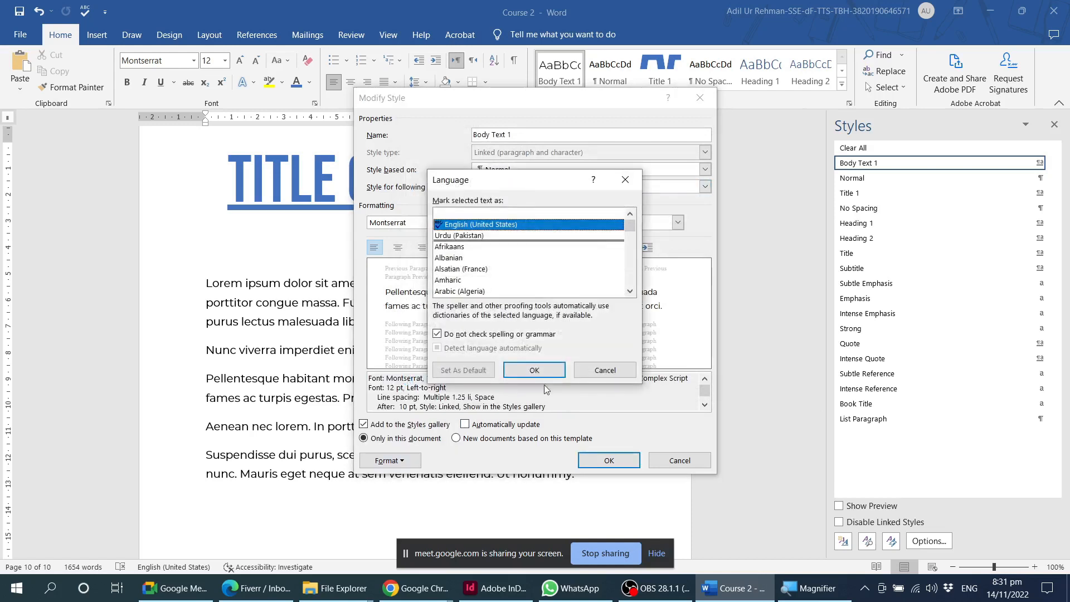
{"action": "left_click", "coordinate": [598, 369]}
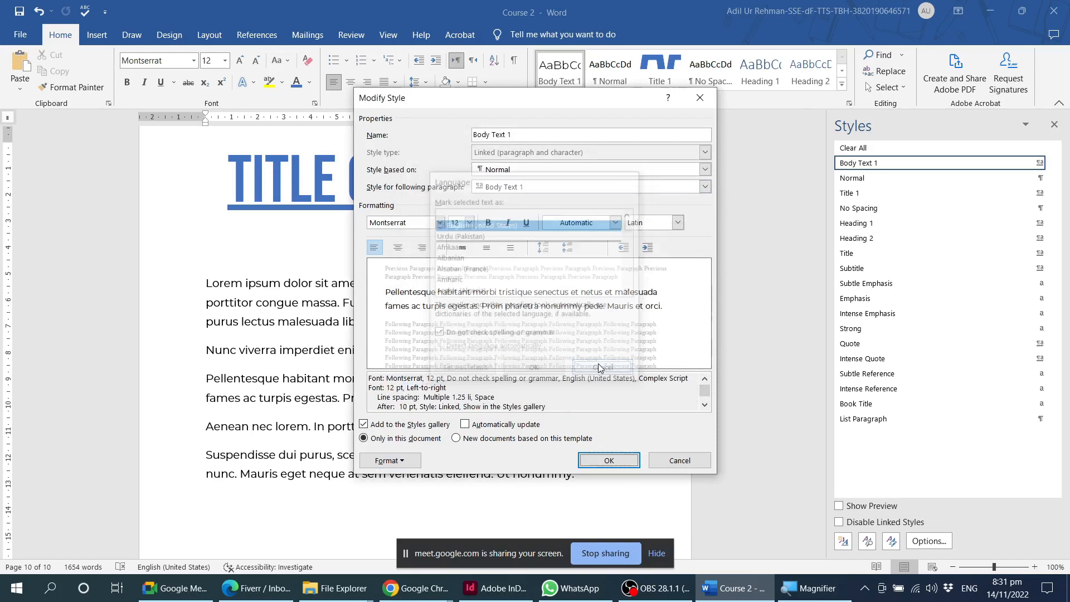
Step: Examine the frame options of Body Text 1, including text wrapping, size and position, and dismiss them
{"action": "left_click", "coordinate": [418, 460]}
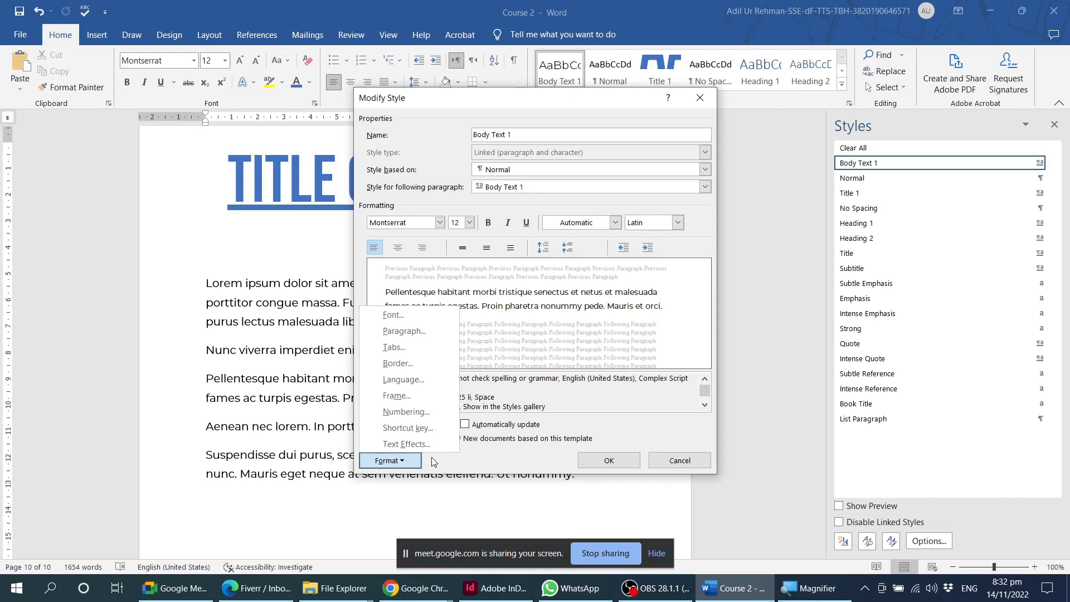
{"action": "left_click", "coordinate": [401, 395]}
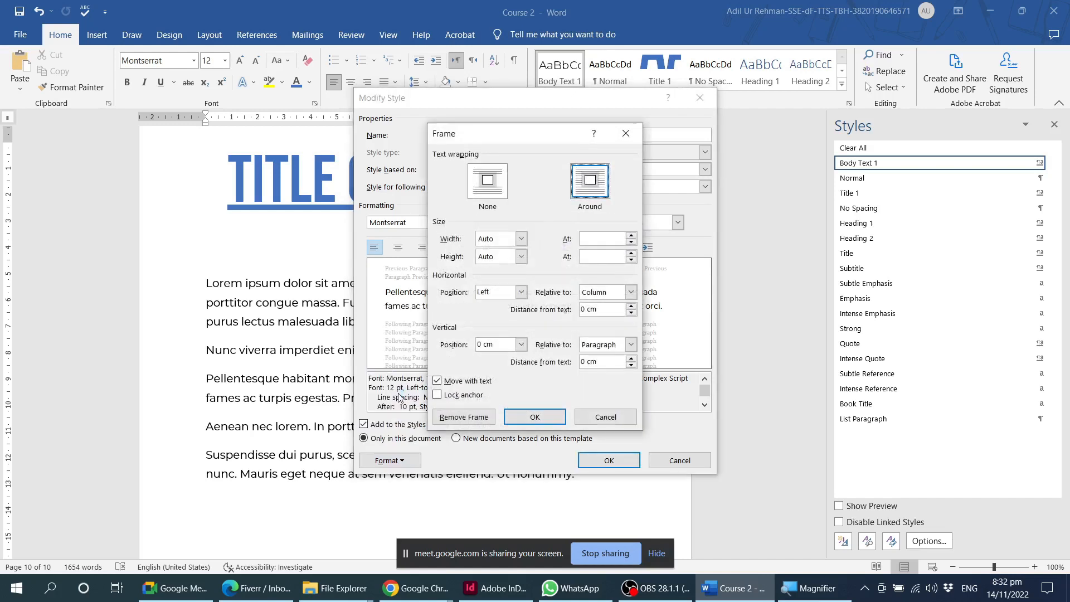
{"action": "left_click_drag", "start_coordinate": [521, 138], "coordinate": [552, 131]}
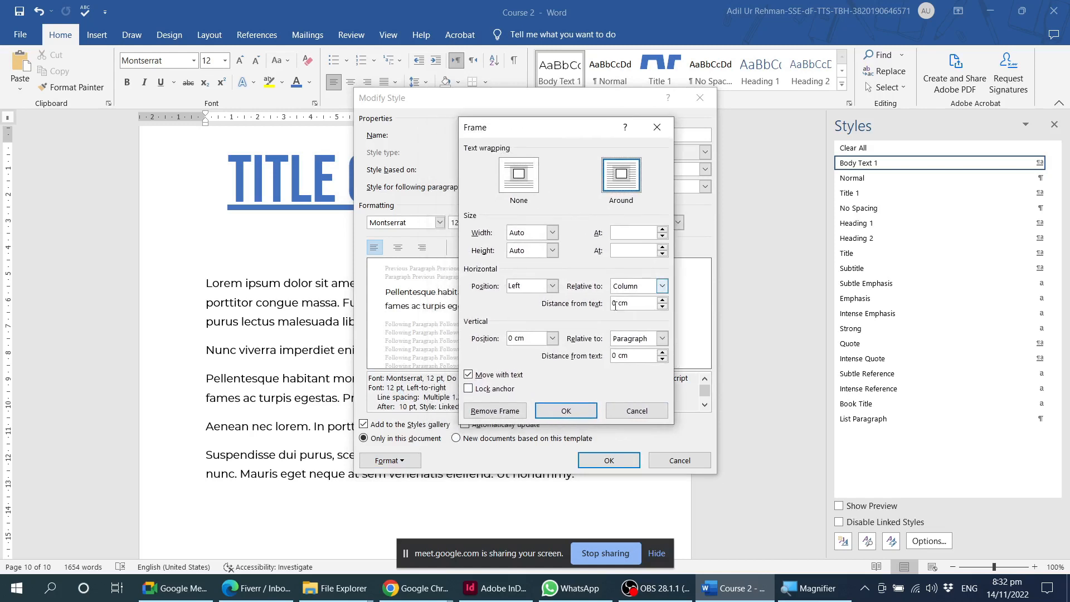
{"action": "left_click", "coordinate": [627, 412]}
Step: Examine the numbering and bullet libraries available for Body Text 1 and dismiss them without choosing a format
{"action": "left_click", "coordinate": [393, 463]}
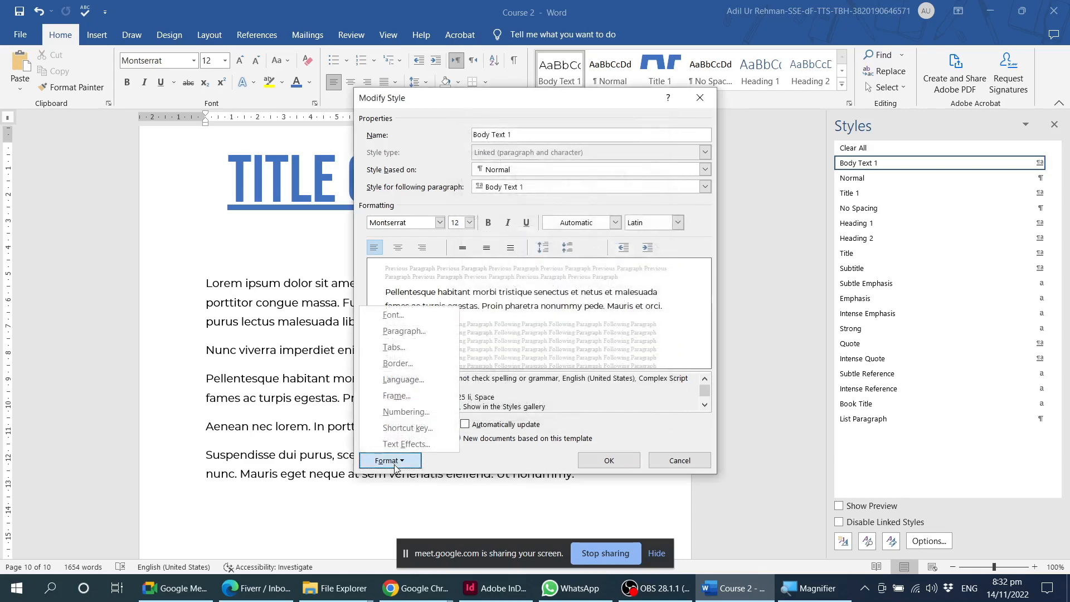
{"action": "left_click", "coordinate": [406, 413]}
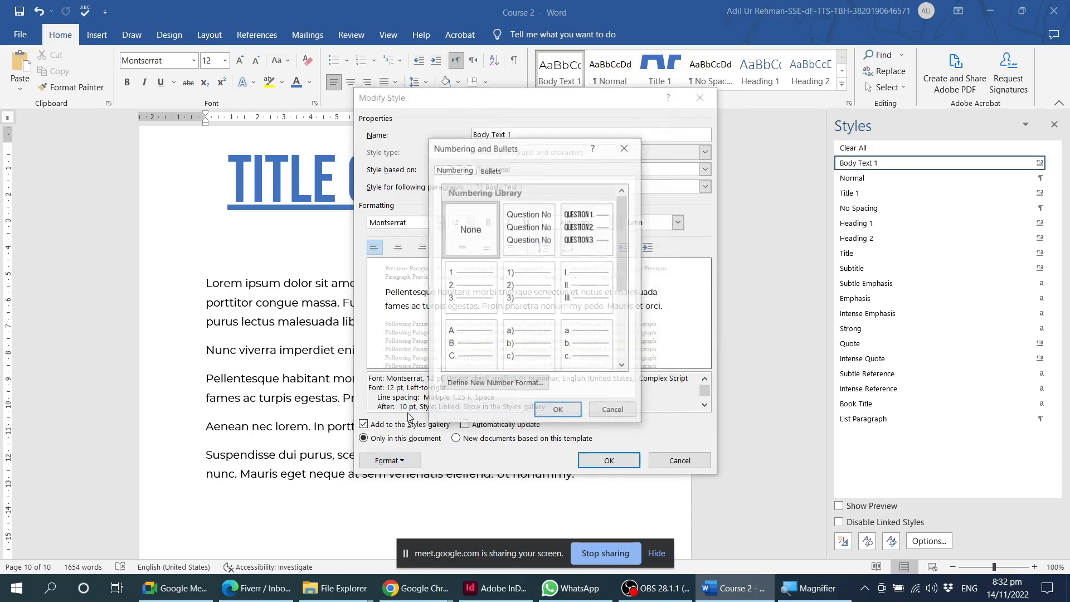
{"action": "left_click", "coordinate": [491, 170]}
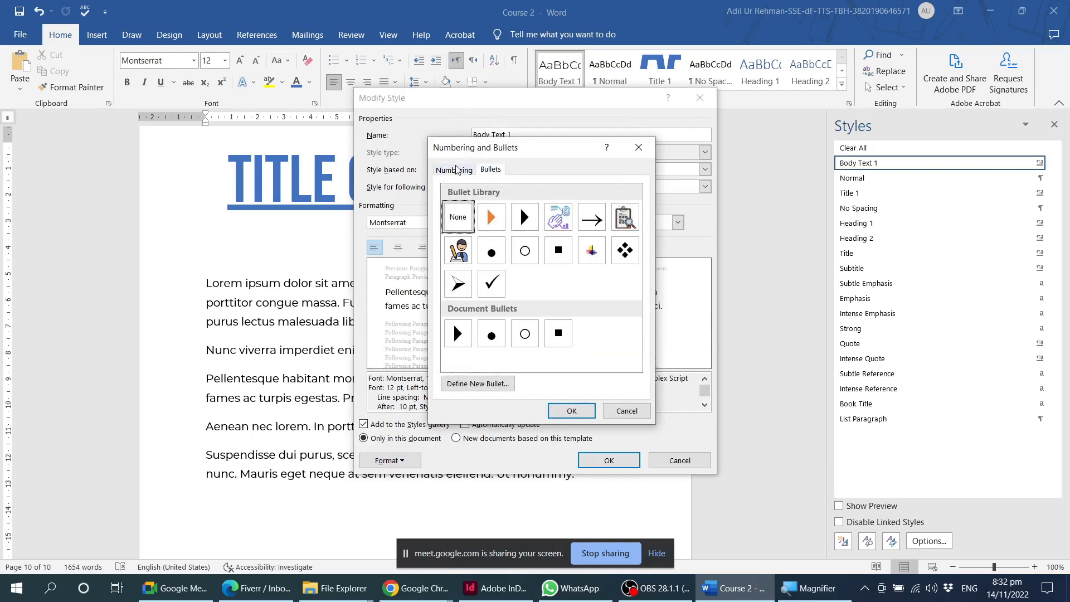
{"action": "left_click", "coordinate": [454, 170]}
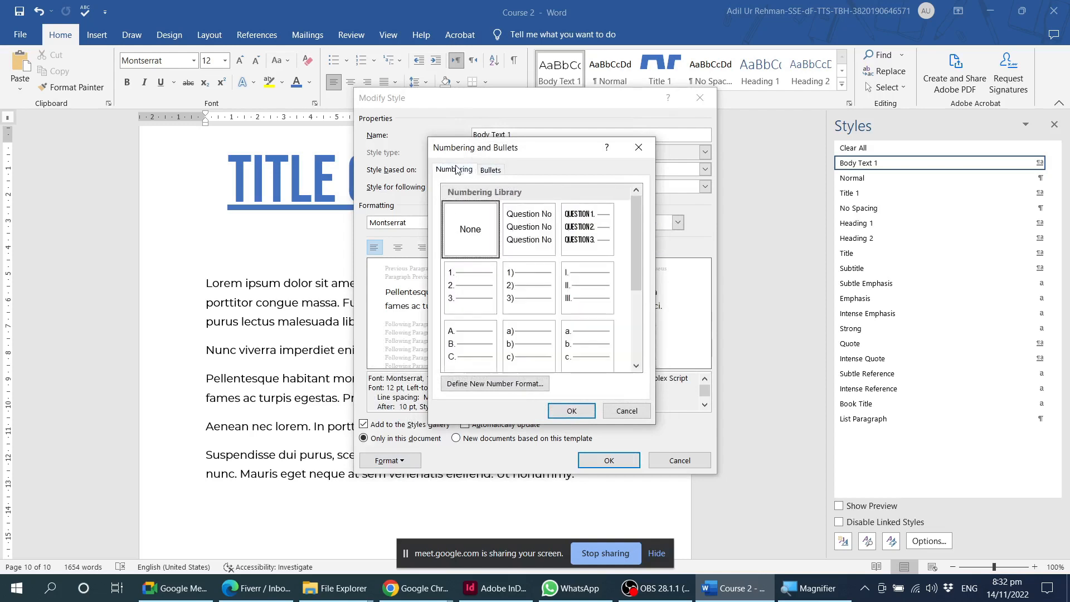
{"action": "left_click", "coordinate": [621, 417]}
Step: Assign the keyboard shortcut Alt+Ctrl+Num 1 to the Body Text 1 style
{"action": "left_click", "coordinate": [416, 461]}
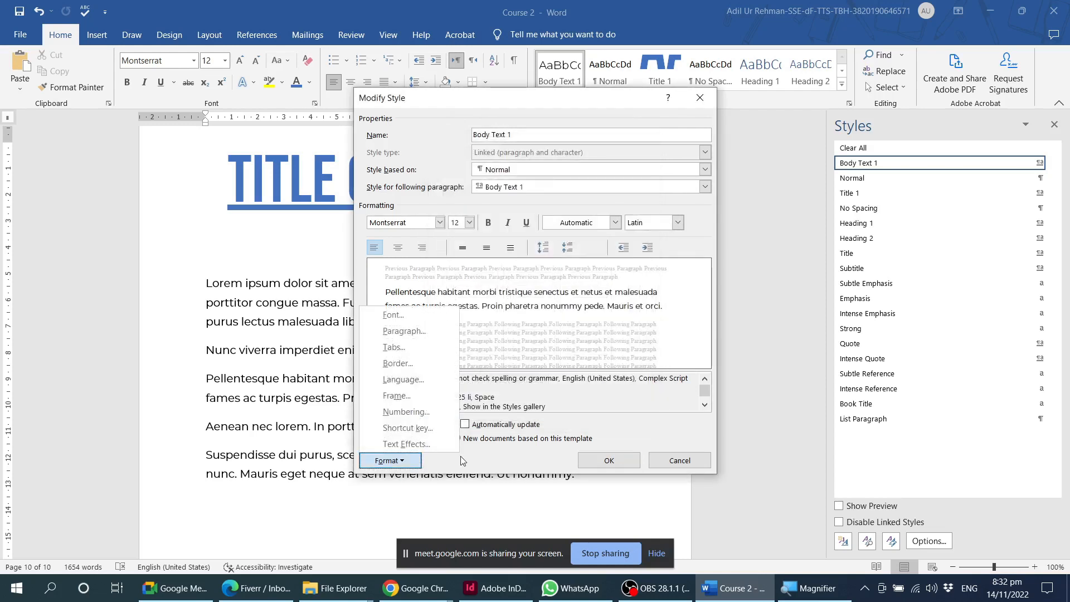
{"action": "left_click", "coordinate": [424, 427]}
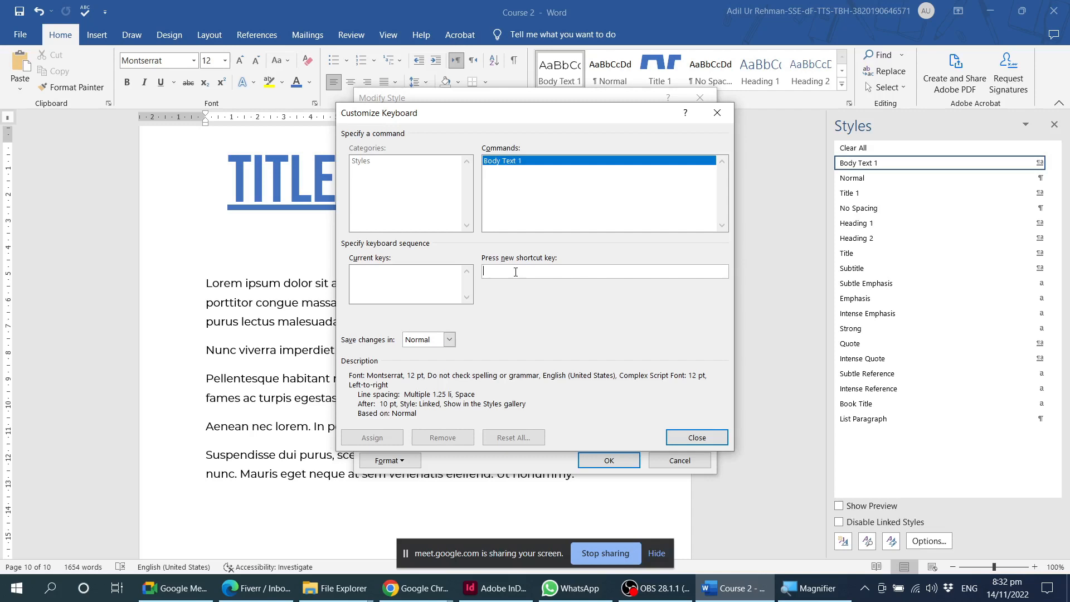
{"action": "key", "text": "ctrl+alt+KP_1"}
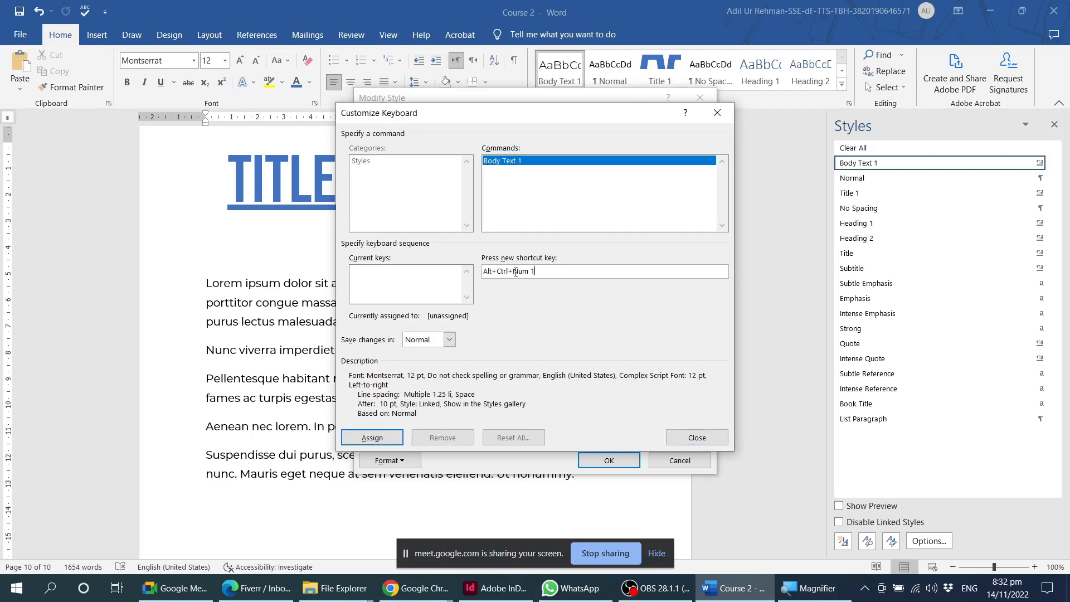
{"action": "key", "text": "KP_2"}
{"action": "key", "text": "BackSpace"}
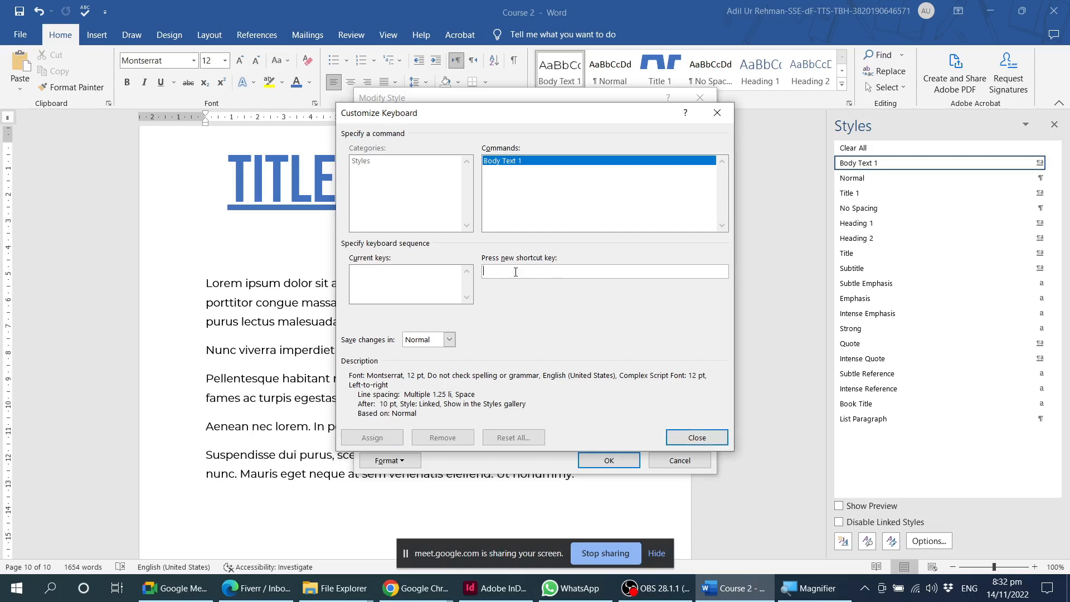
{"action": "key", "text": "ctrl+alt+KP_1"}
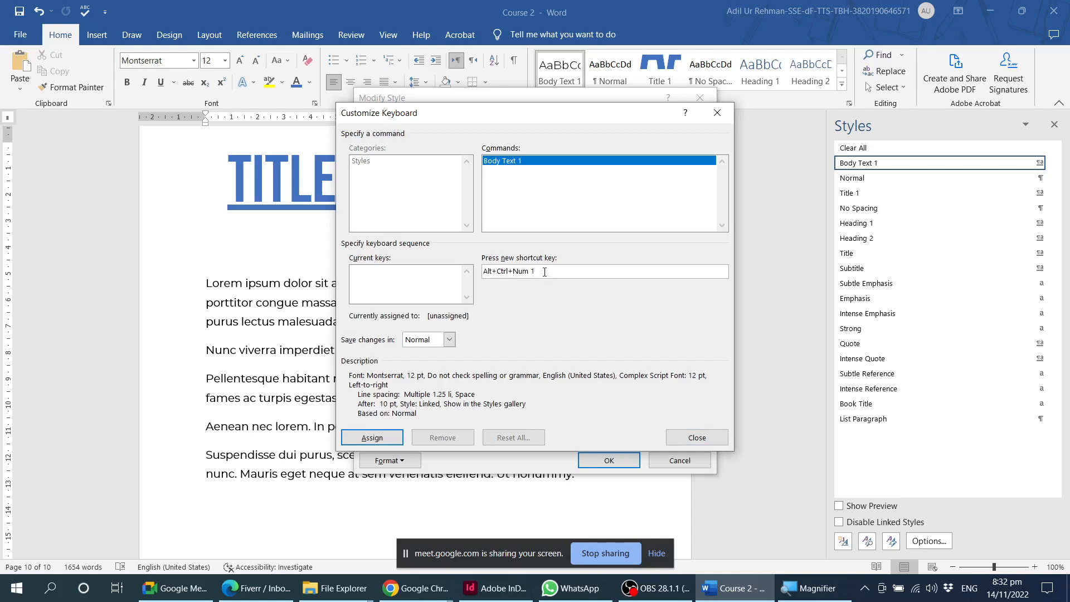
{"action": "left_click", "coordinate": [371, 439]}
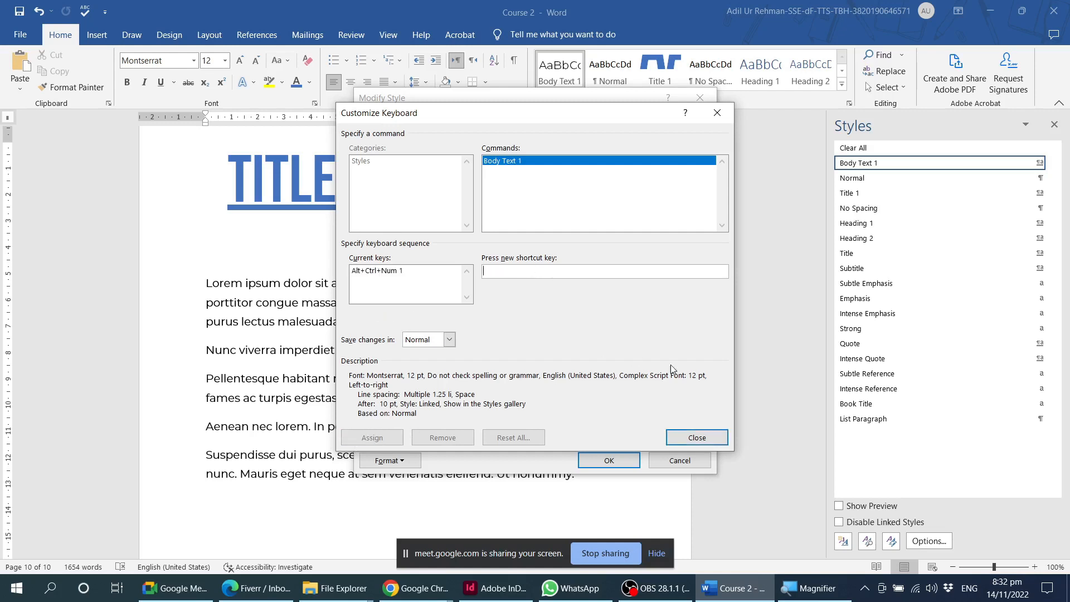
{"action": "left_click", "coordinate": [689, 439]}
Step: Examine the shadow presets and reflection settings in the text effects of Body Text 1 without choosing any
{"action": "left_click", "coordinate": [379, 461]}
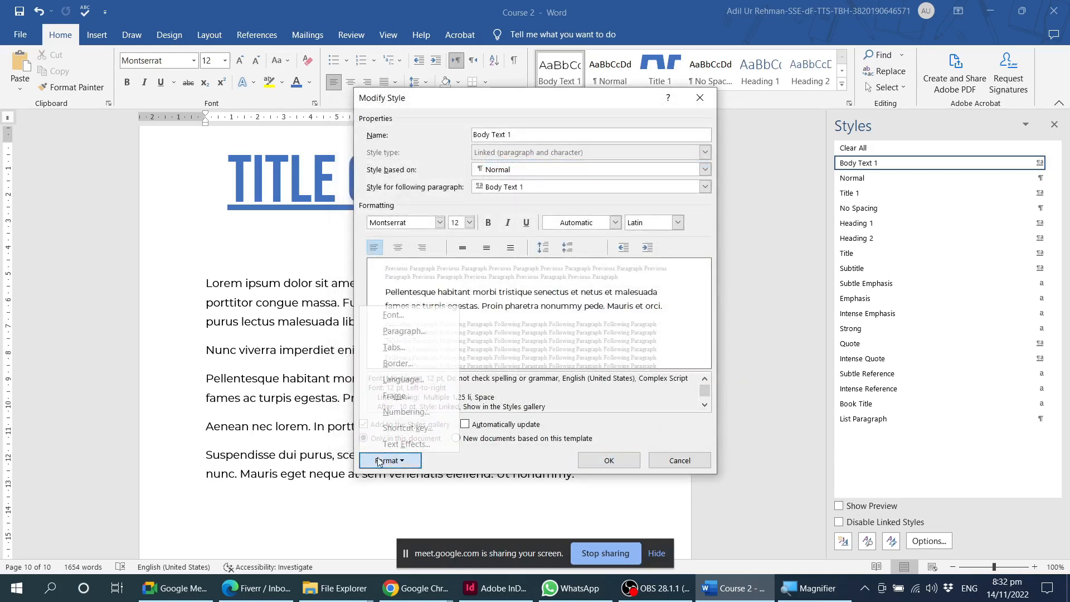
{"action": "left_click", "coordinate": [417, 444]}
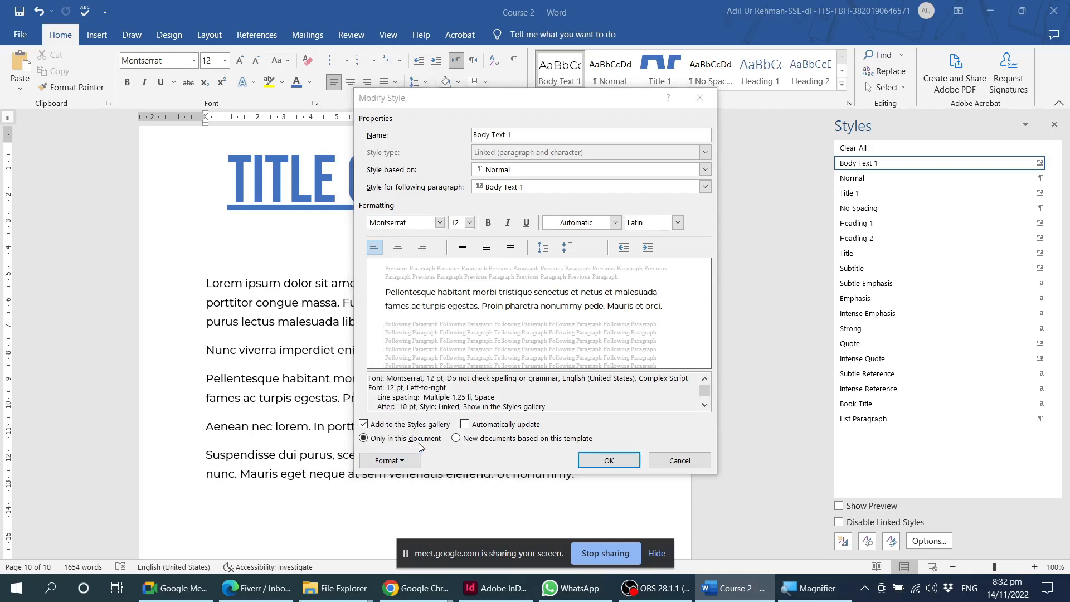
{"action": "left_click", "coordinate": [462, 176]}
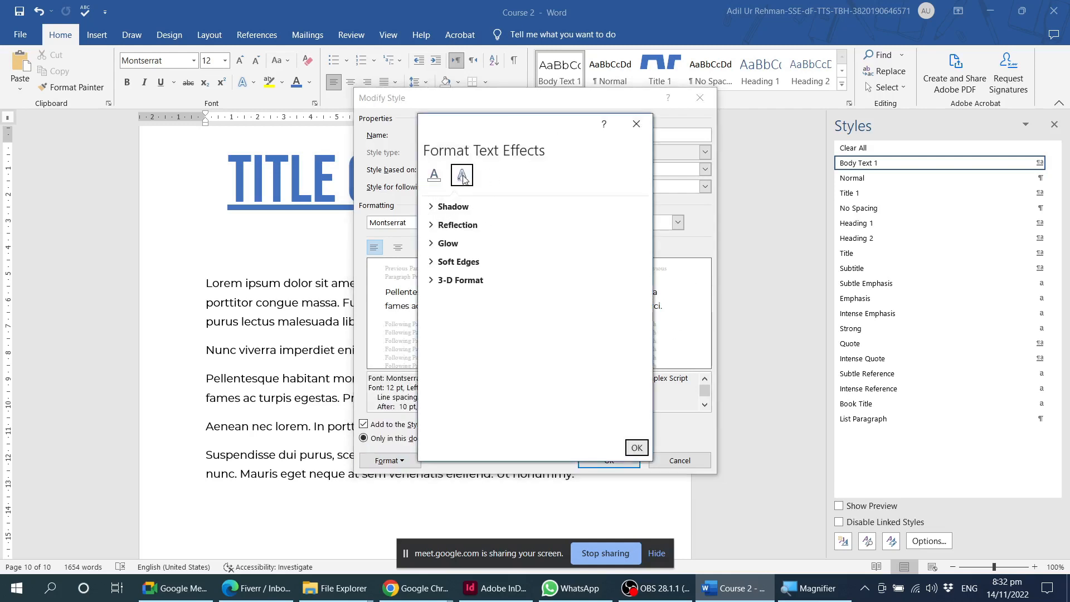
{"action": "left_click", "coordinate": [433, 207]}
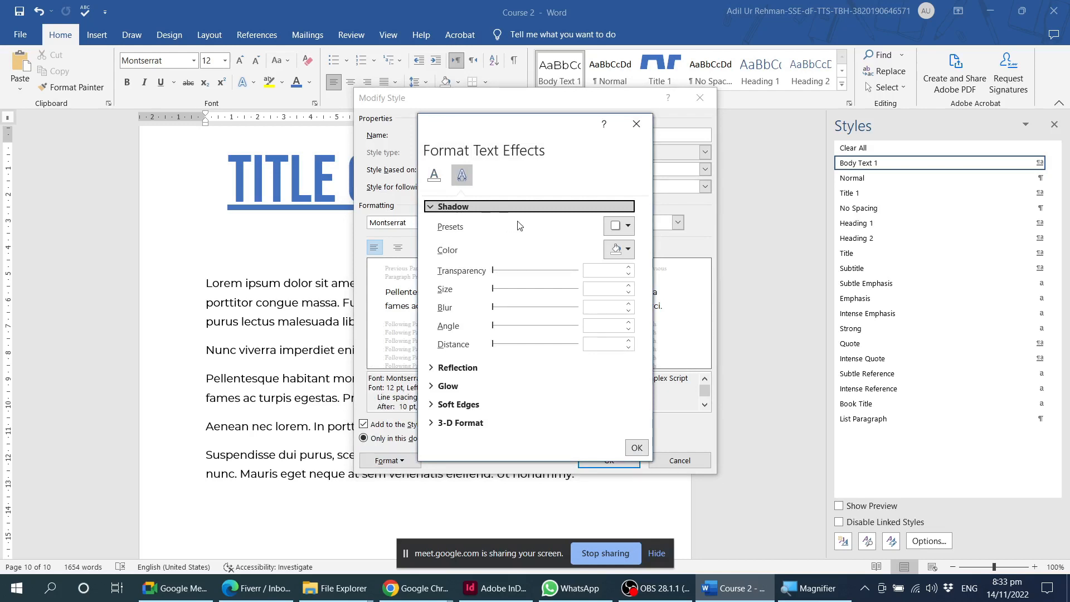
{"action": "left_click", "coordinate": [617, 228]}
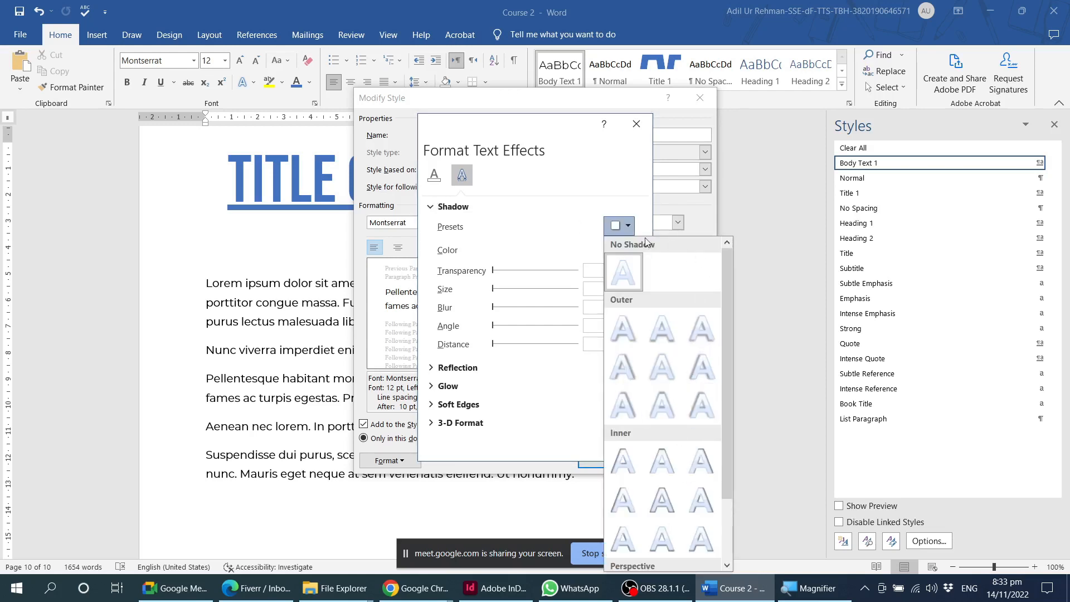
{"action": "left_click", "coordinate": [628, 231]}
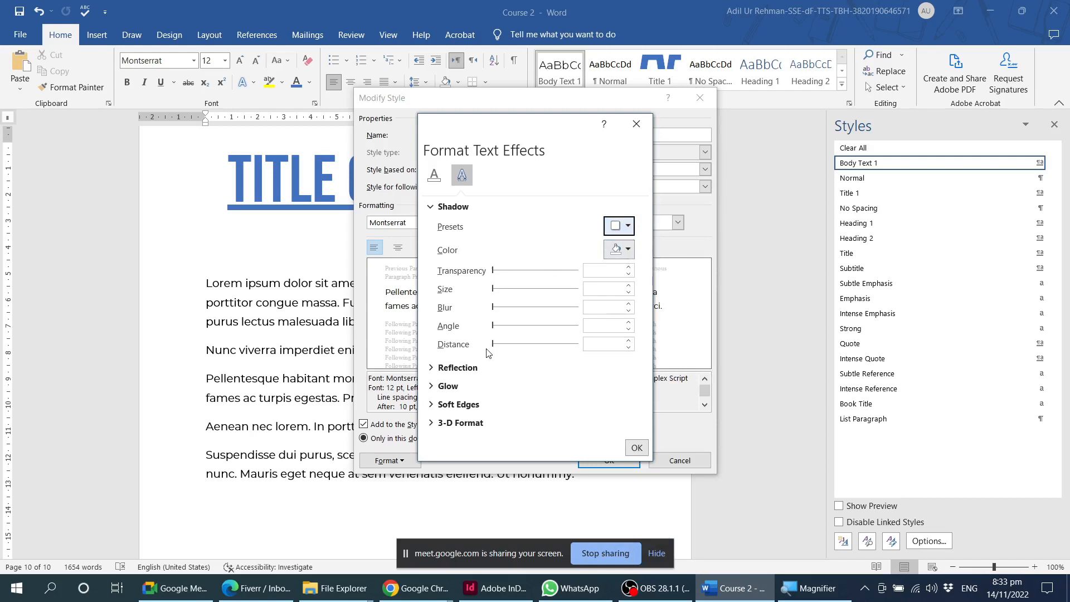
{"action": "left_click", "coordinate": [432, 368]}
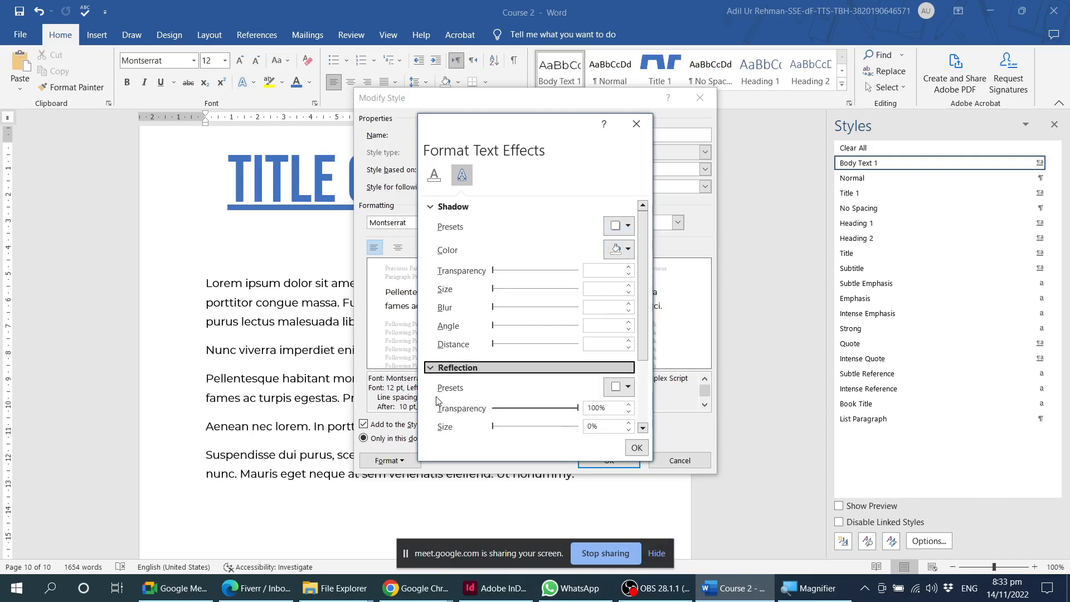
{"action": "scroll", "coordinate": [439, 401], "scroll_direction": "down", "scroll_amount": 3}
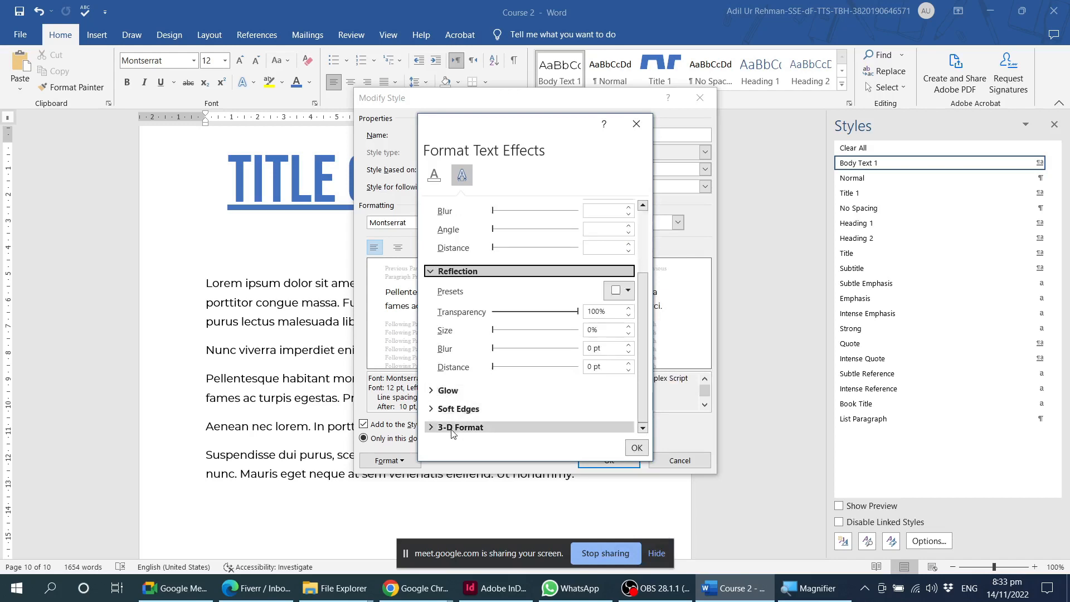
Step: Examine the 3-D format text effects of Body Text 1, including the top bevel presets and width, and close the text effects
{"action": "left_click", "coordinate": [482, 426]}
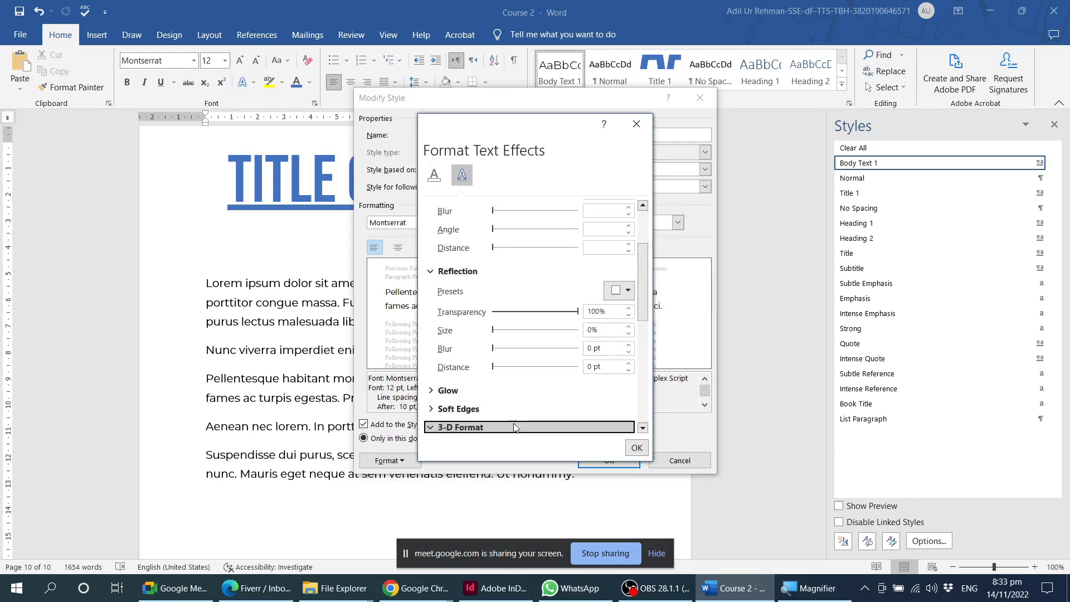
{"action": "scroll", "coordinate": [479, 385], "scroll_direction": "down", "scroll_amount": 5}
{"action": "left_click", "coordinate": [481, 276]}
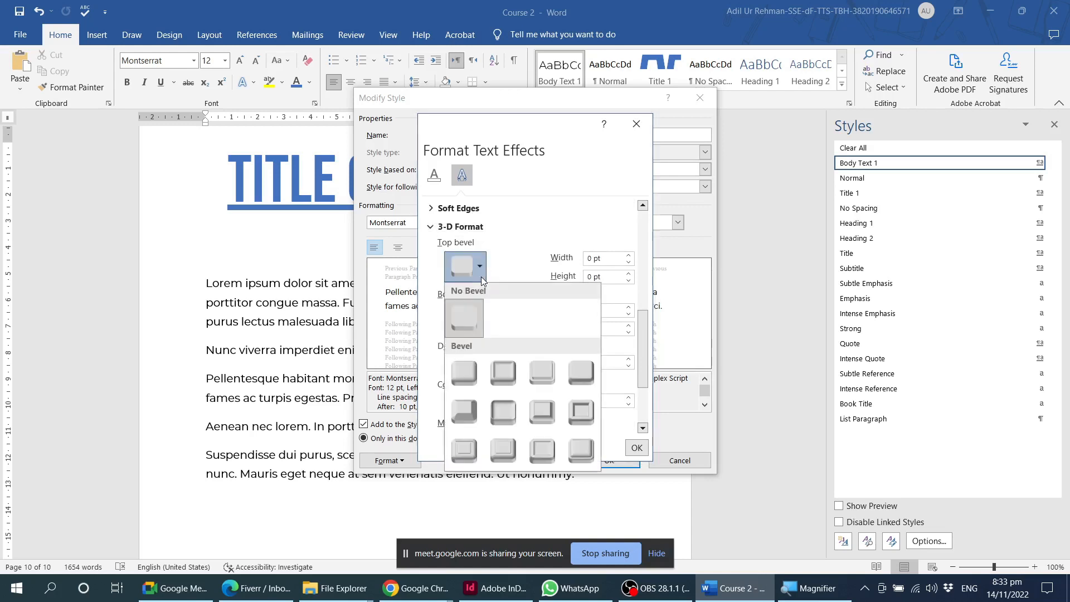
{"action": "left_click", "coordinate": [481, 276]}
{"action": "scroll", "coordinate": [607, 402], "scroll_direction": "down", "scroll_amount": 3}
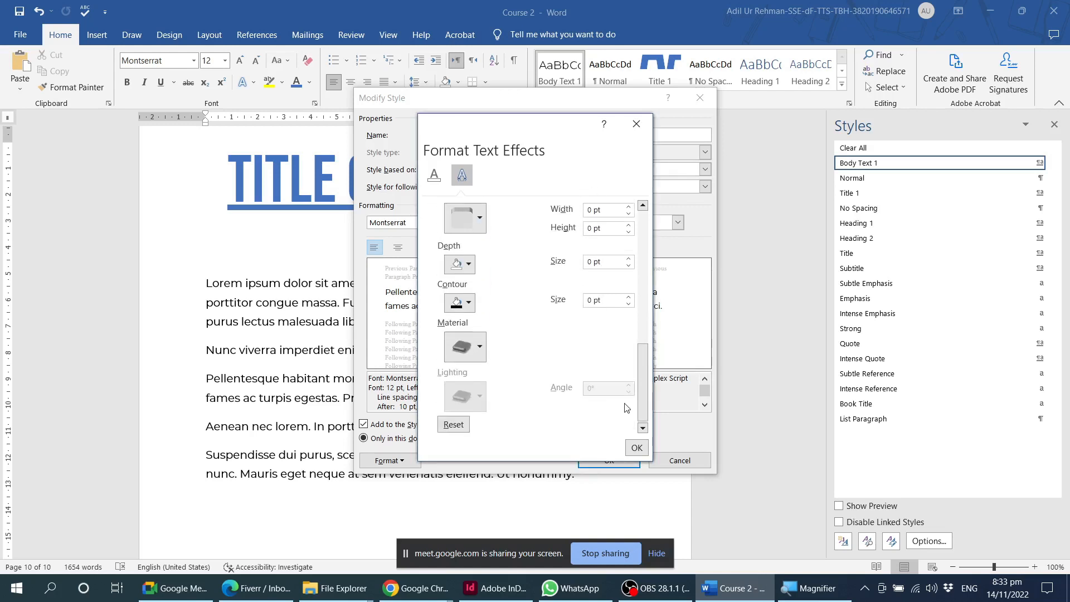
{"action": "left_click_drag", "start_coordinate": [644, 395], "coordinate": [646, 371]}
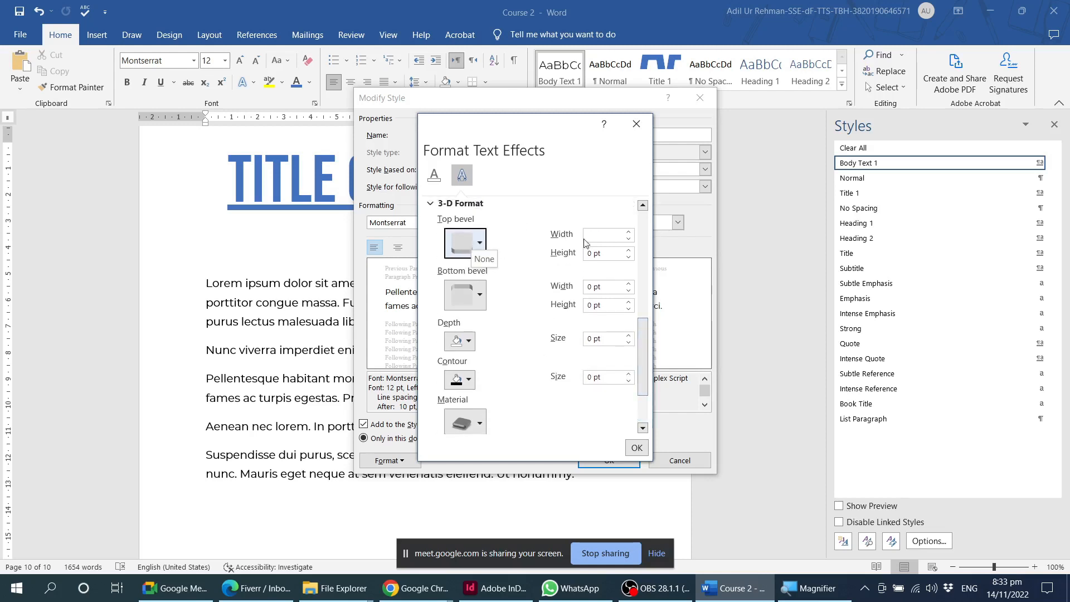
{"action": "left_click", "coordinate": [610, 235]}
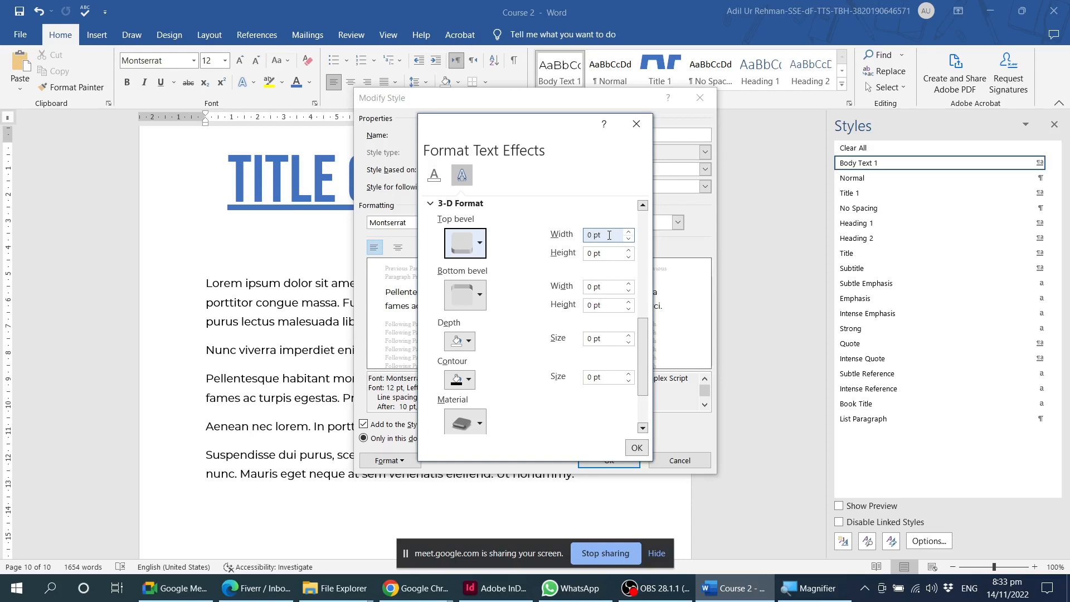
{"action": "scroll", "coordinate": [648, 231], "scroll_direction": "up", "scroll_amount": 5}
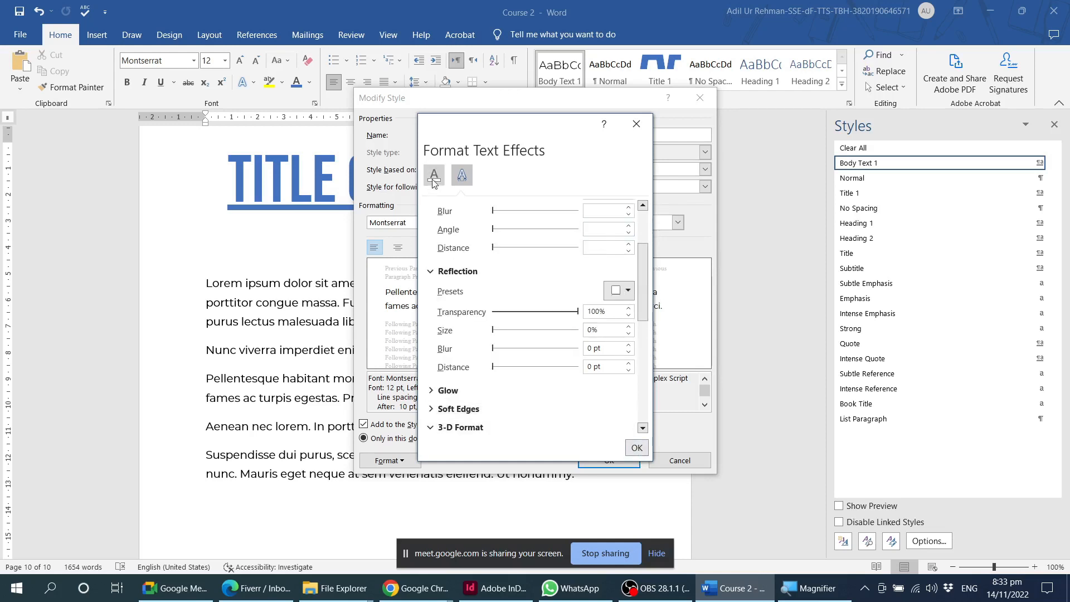
{"action": "left_click", "coordinate": [637, 447]}
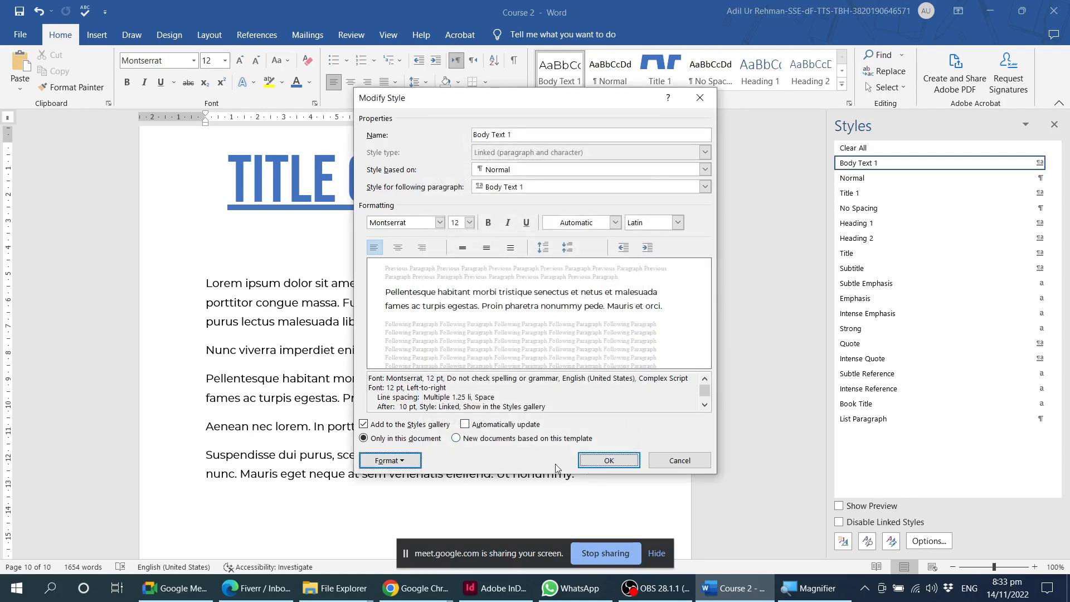
Step: Make Body Text 1 available in new documents based on this template, turn on automatic updating, and save the style
{"action": "left_click", "coordinate": [506, 441]}
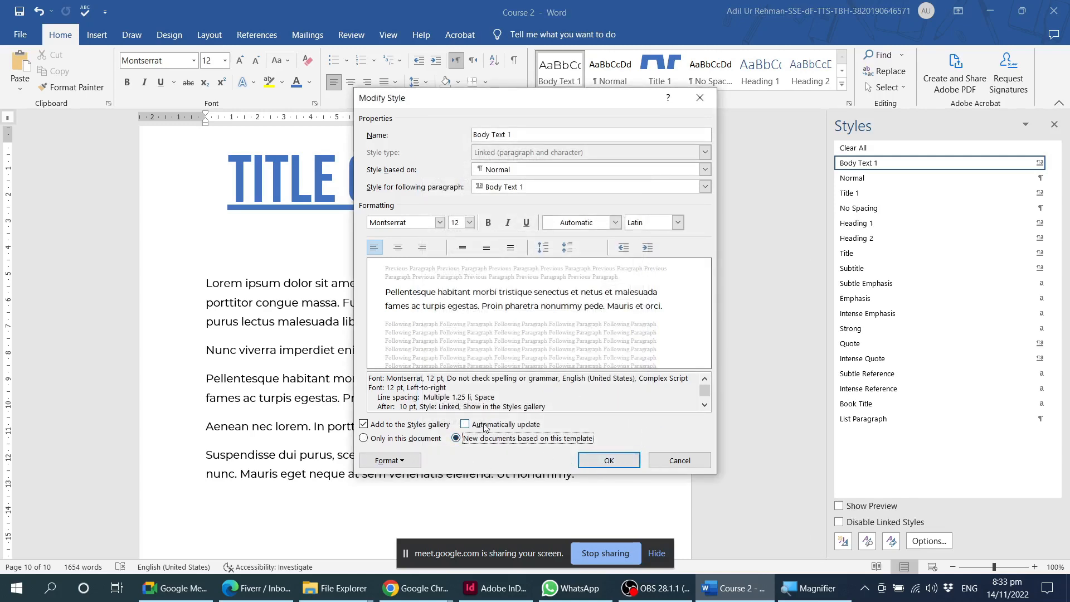
{"action": "left_click", "coordinate": [586, 461]}
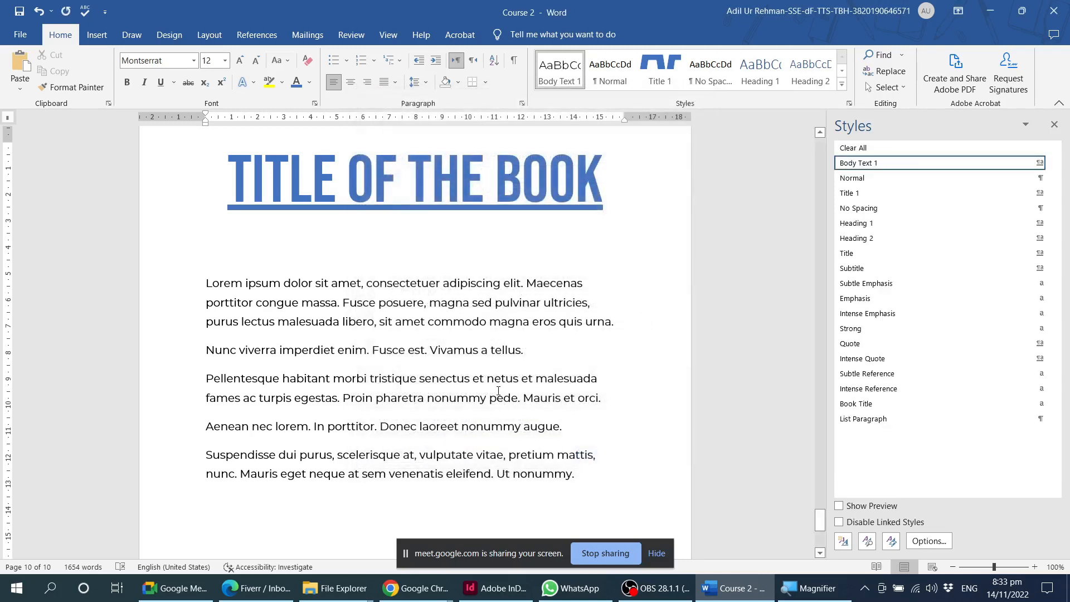
{"action": "scroll", "coordinate": [453, 360], "scroll_direction": "down", "scroll_amount": 3}
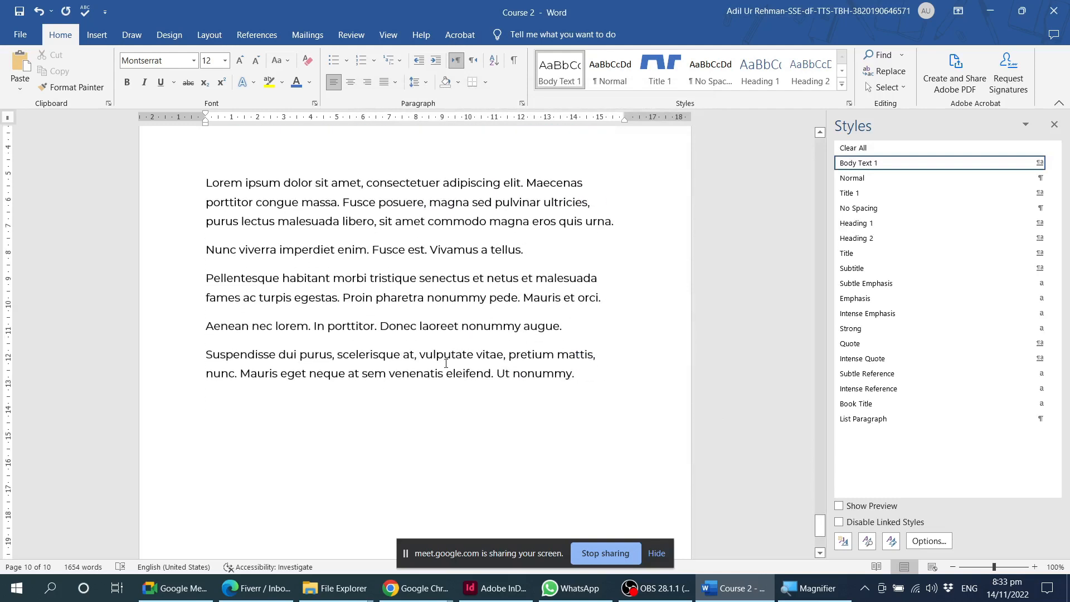
Step: Reopen Body Text 1 for modification from the last paragraph and base it on (no style)
{"action": "triple_click", "coordinate": [445, 363]}
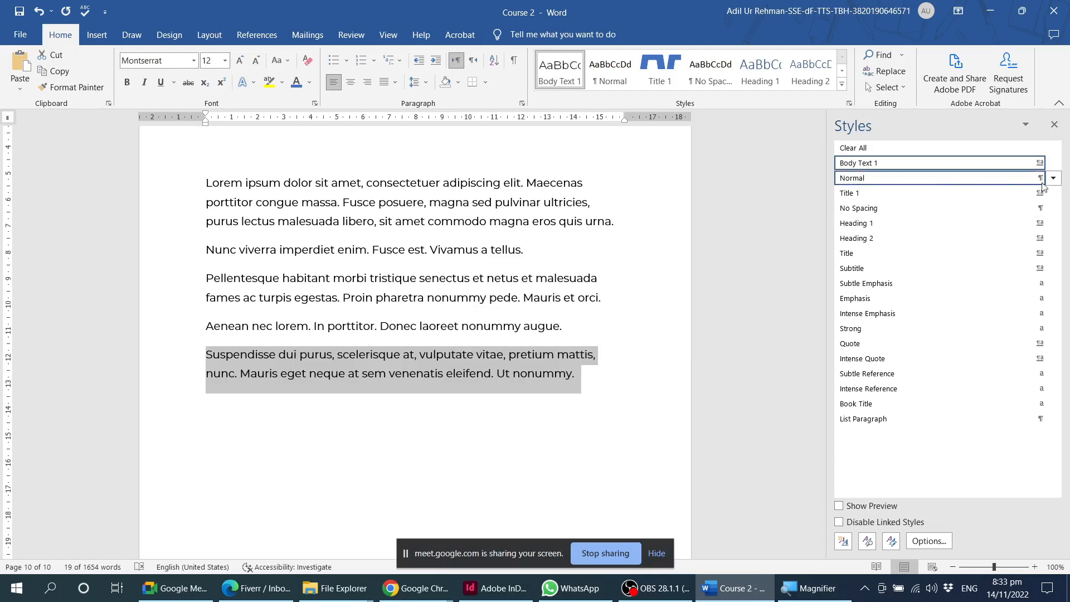
{"action": "left_click", "coordinate": [1054, 168]}
{"action": "left_click", "coordinate": [934, 200]}
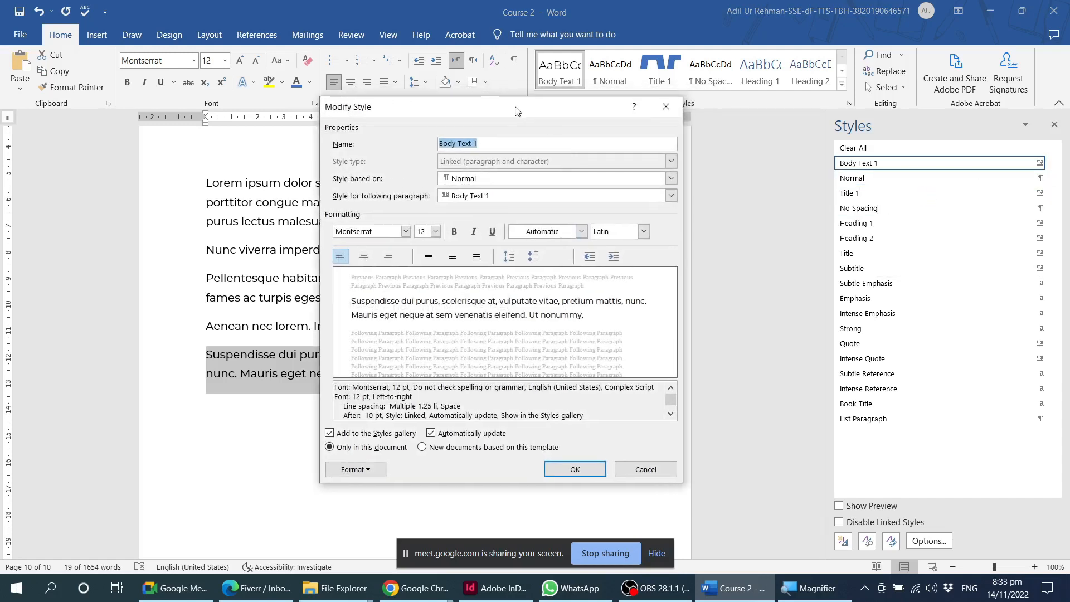
{"action": "left_click_drag", "start_coordinate": [551, 106], "coordinate": [516, 115]}
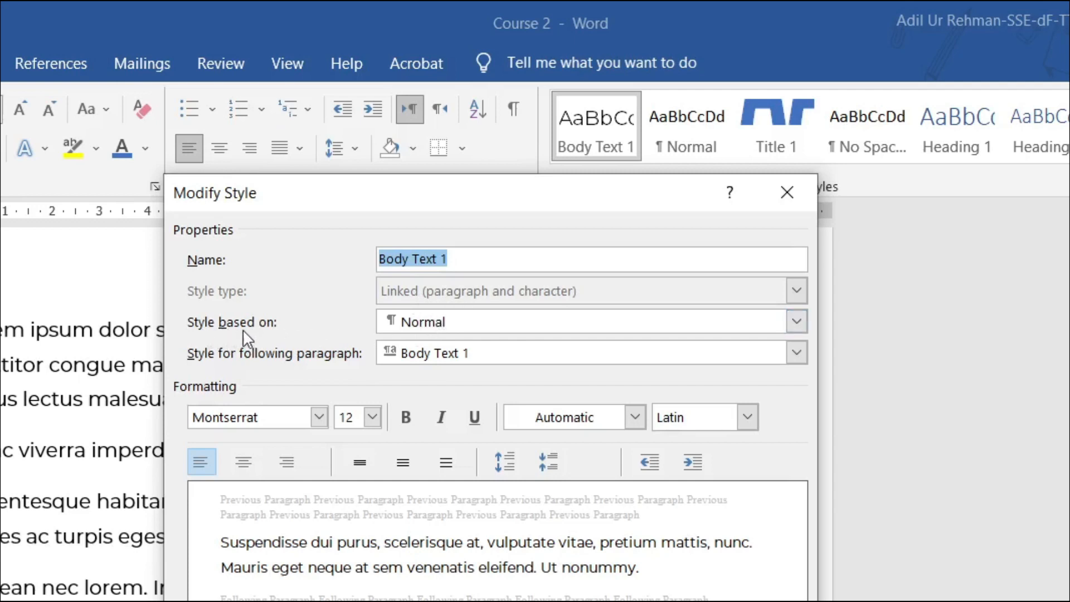
{"action": "left_click", "coordinate": [570, 328]}
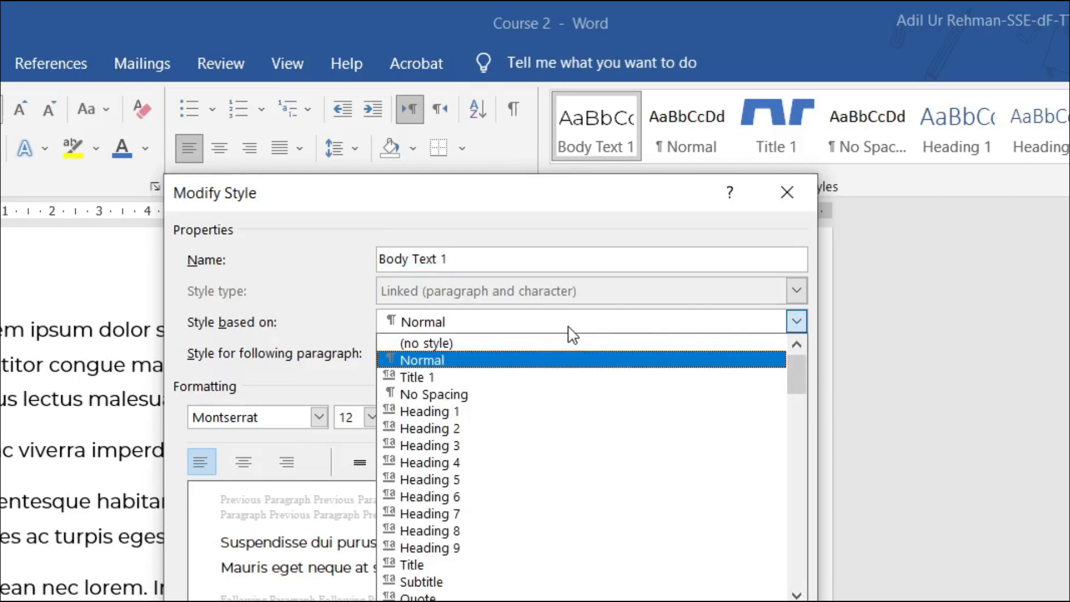
{"action": "left_click", "coordinate": [420, 360]}
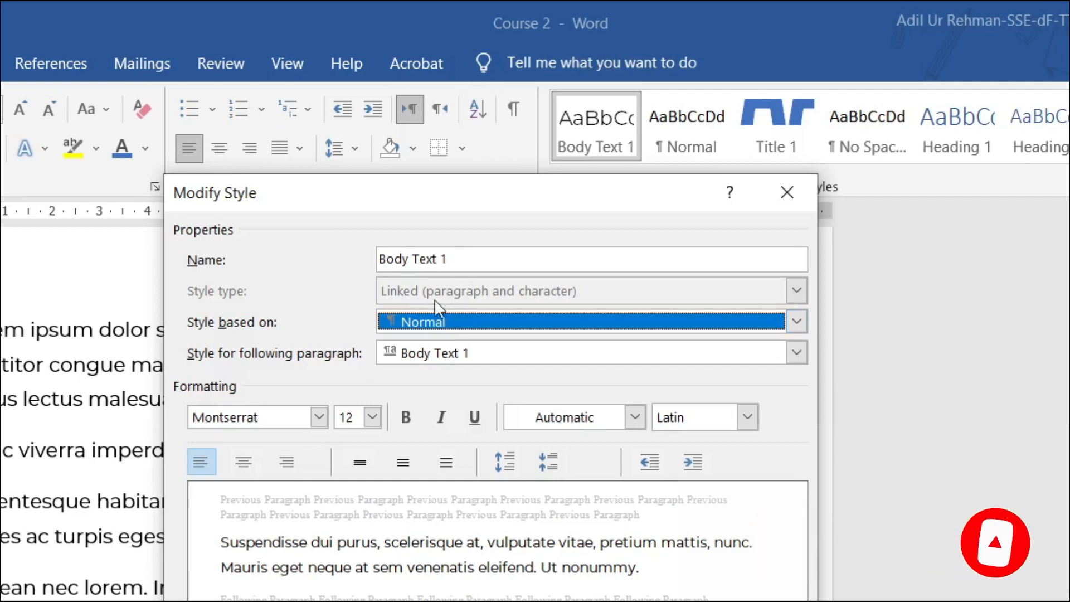
{"action": "left_click", "coordinate": [435, 322]}
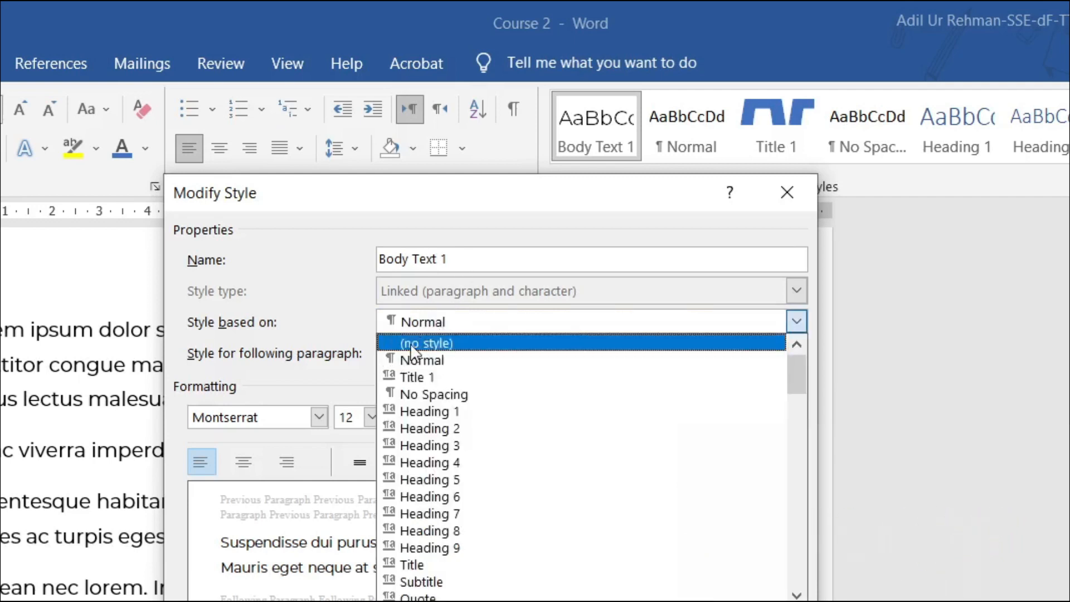
{"action": "left_click", "coordinate": [485, 345]}
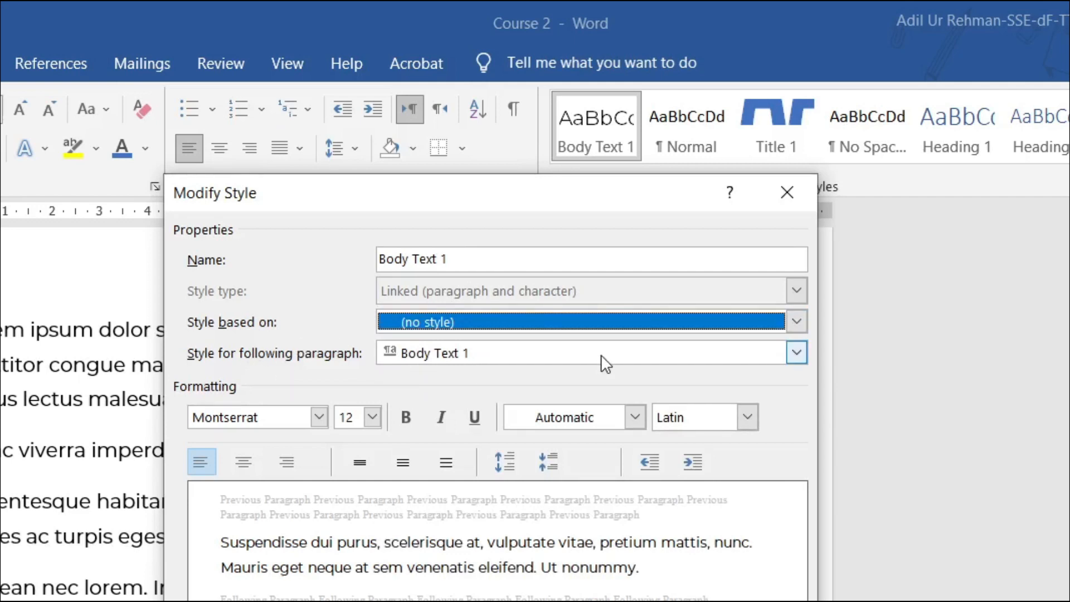
Step: Keep Body Text 1 as its own following paragraph style, keep its base as (no style), and save the style
{"action": "left_click", "coordinate": [458, 359]}
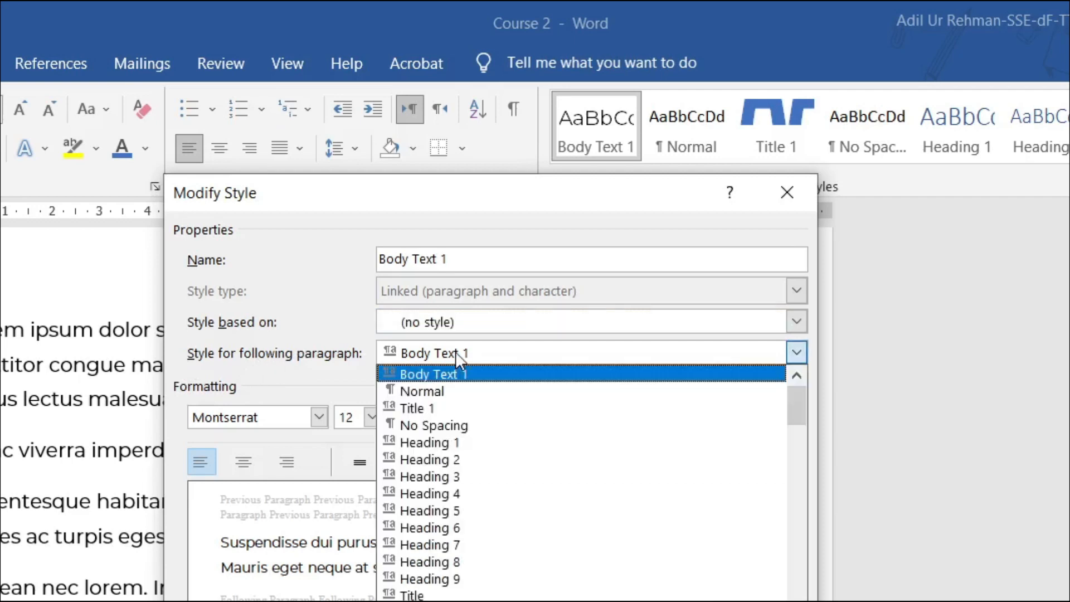
{"action": "left_click", "coordinate": [443, 369]}
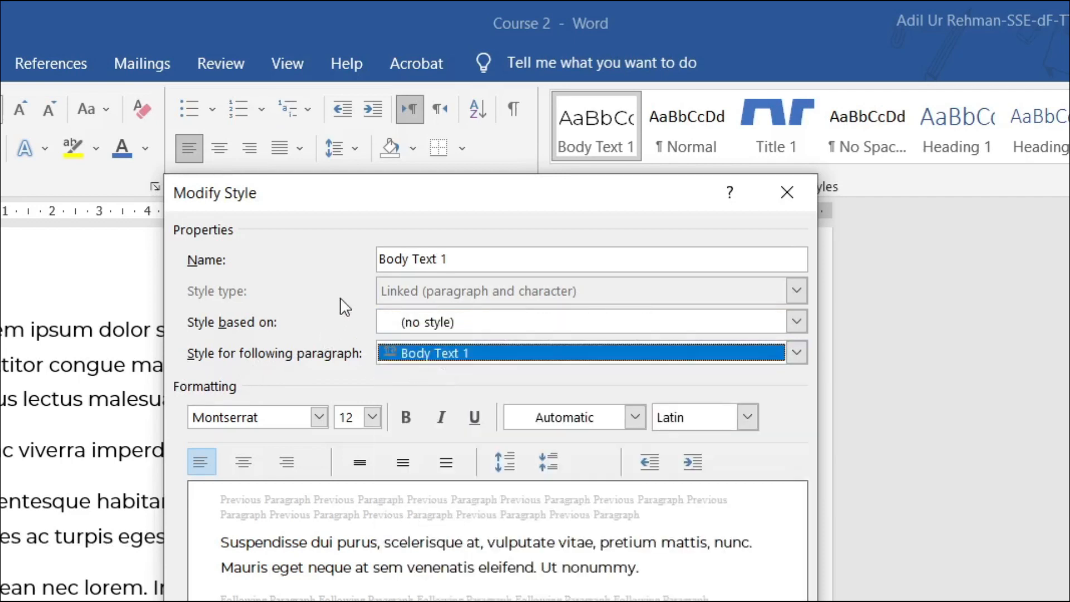
{"action": "left_click", "coordinate": [507, 258]}
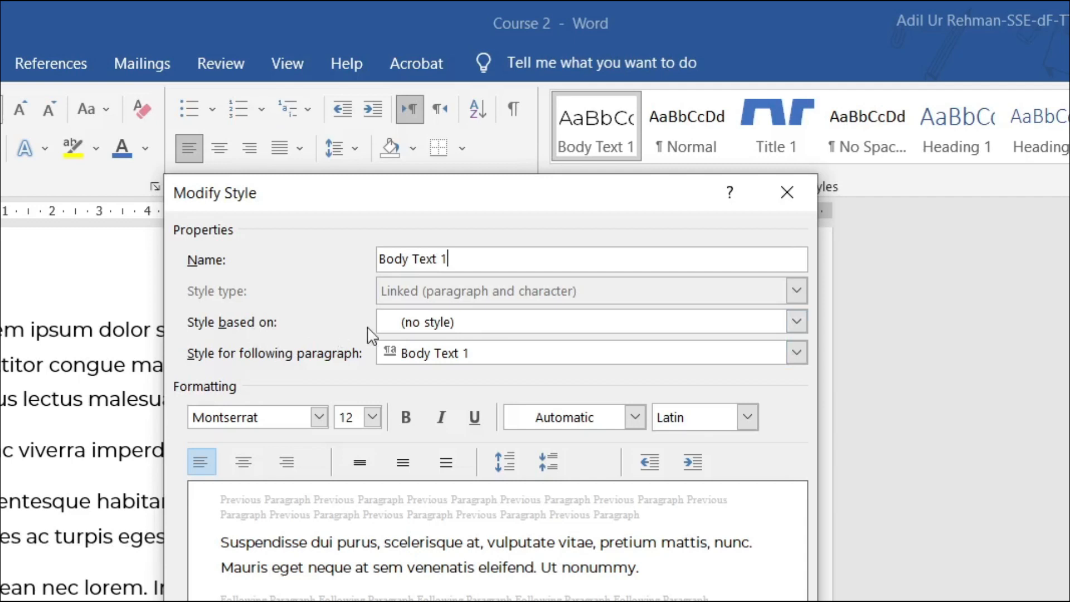
{"action": "left_click", "coordinate": [461, 323]}
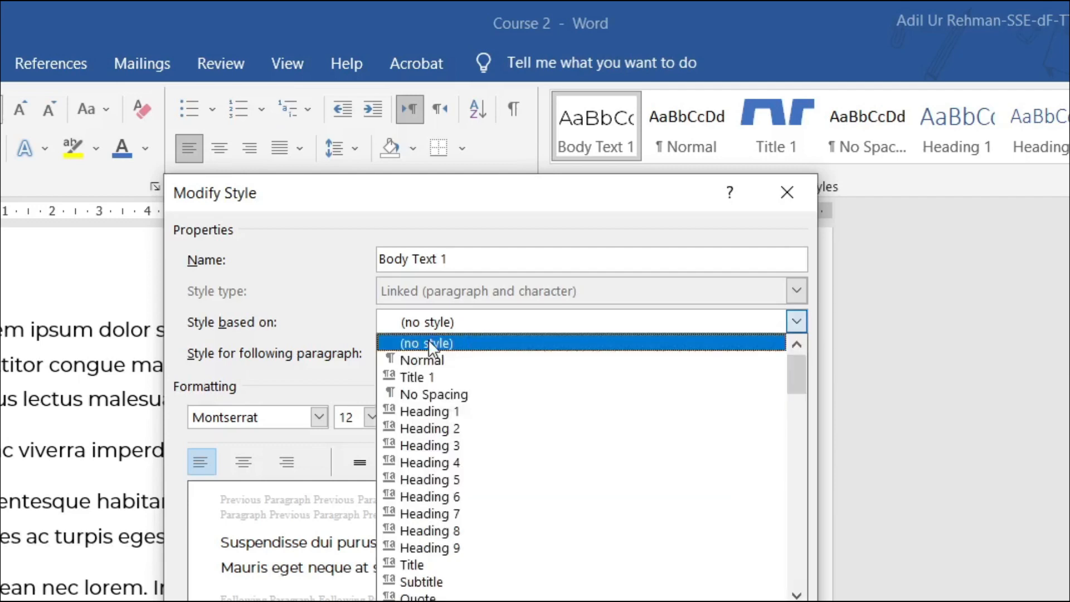
{"action": "left_click", "coordinate": [376, 399]}
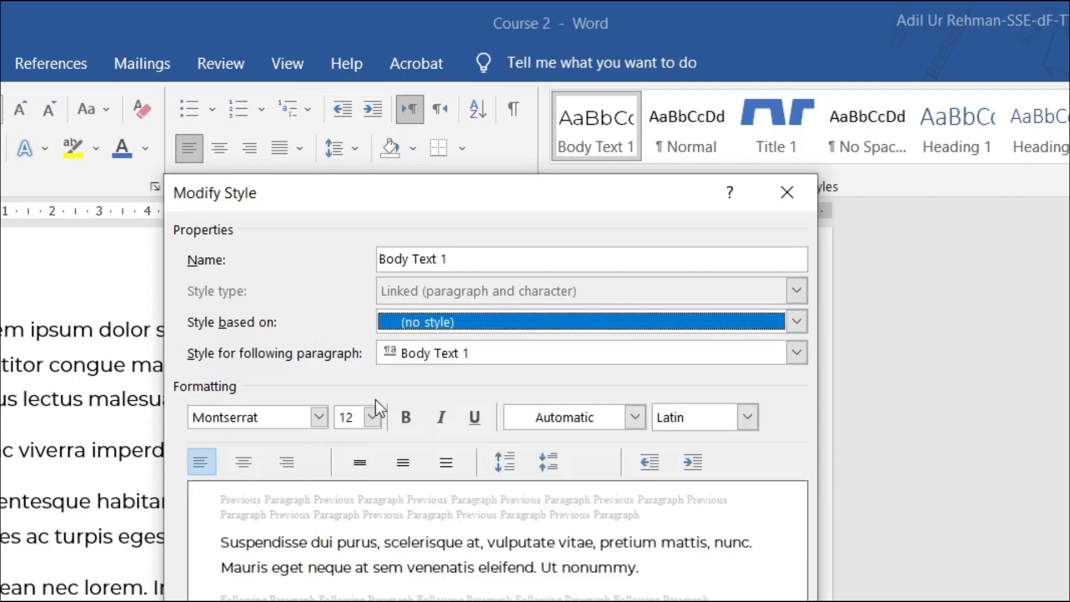
{"action": "key", "text": "Return"}
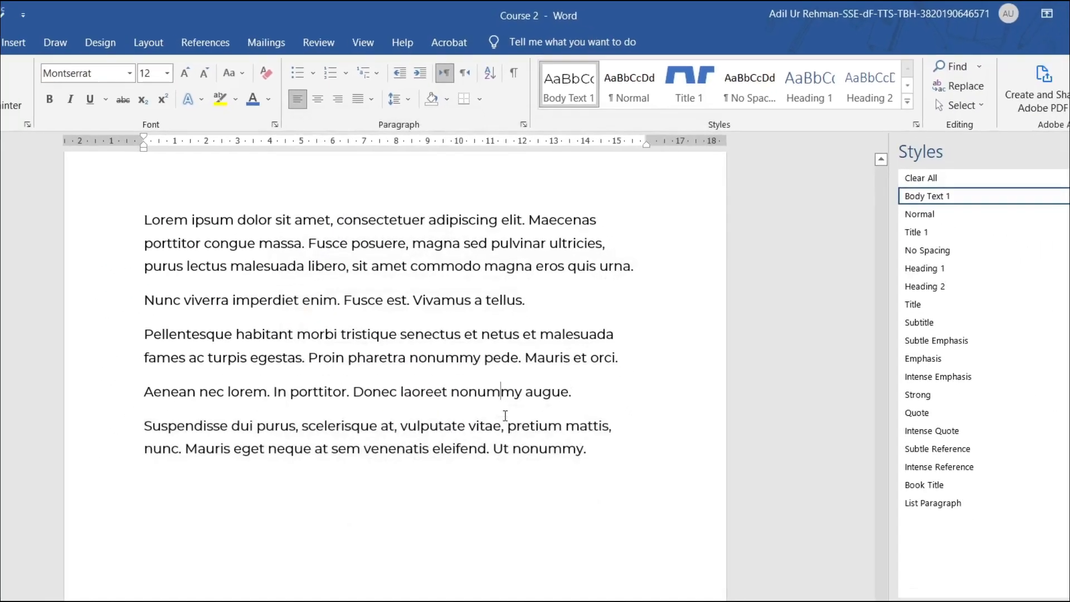
Step: Modify the Title 1 style used by the book title so it is based on (no style), and save it
{"action": "scroll", "coordinate": [506, 346], "scroll_direction": "up", "scroll_amount": 5}
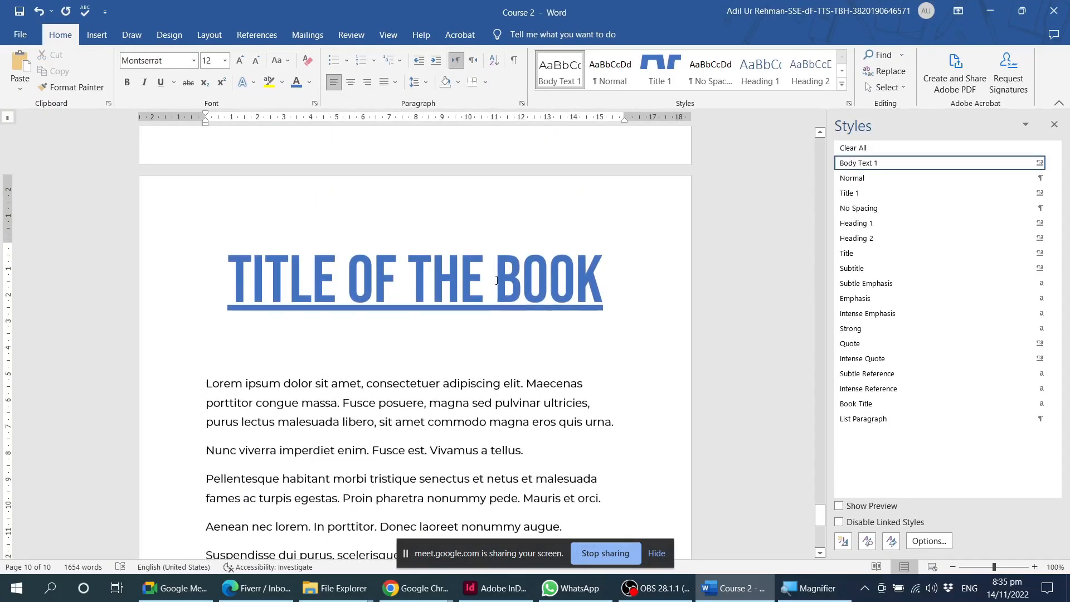
{"action": "left_click", "coordinate": [496, 280]}
{"action": "left_click", "coordinate": [1054, 192]}
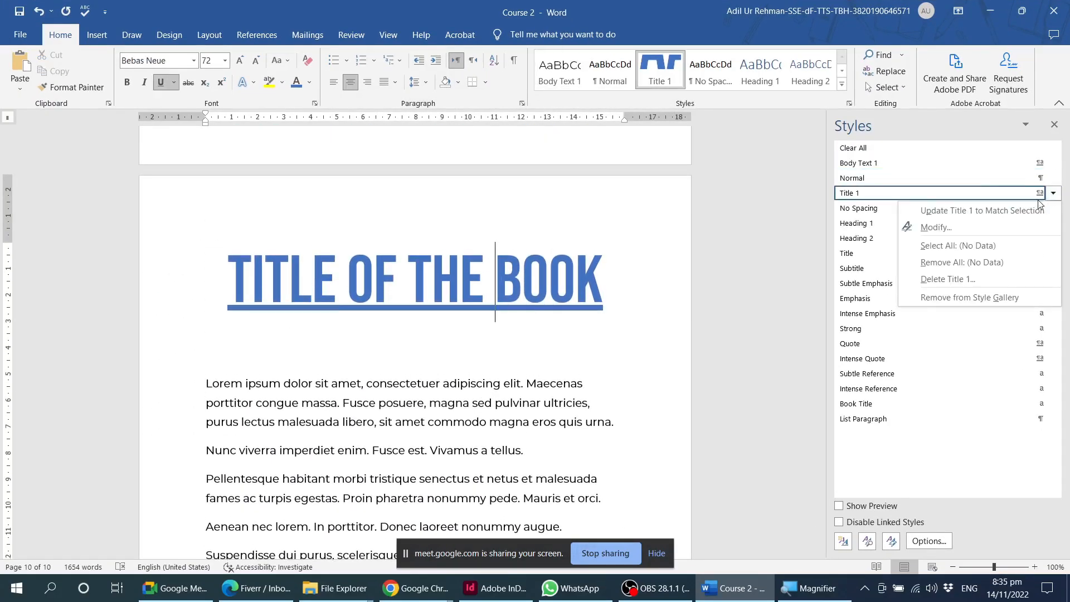
{"action": "left_click", "coordinate": [936, 227]}
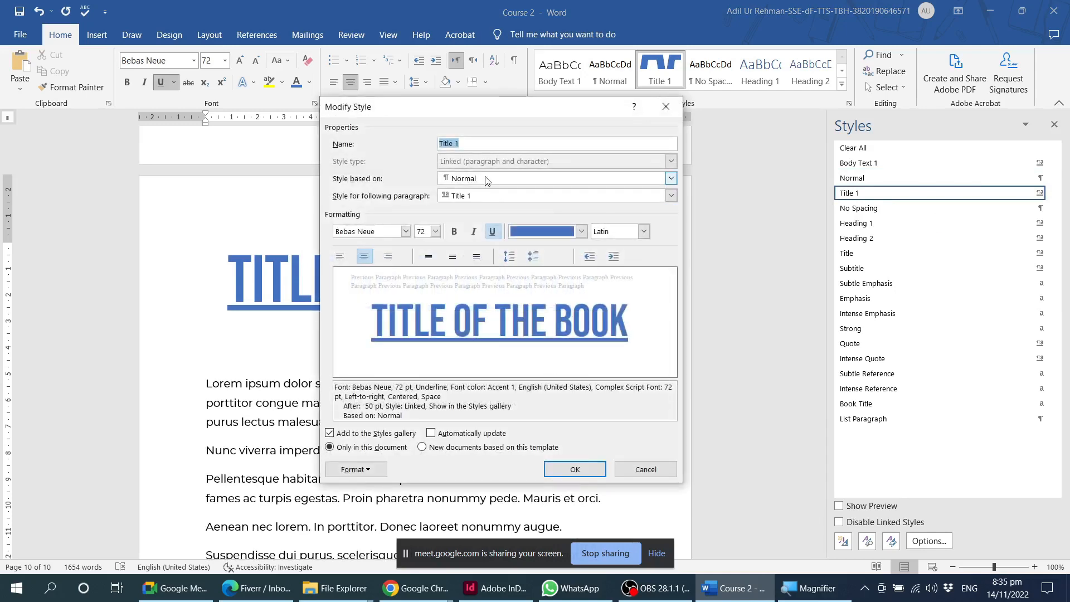
{"action": "left_click", "coordinate": [480, 180]}
{"action": "left_click", "coordinate": [469, 190]}
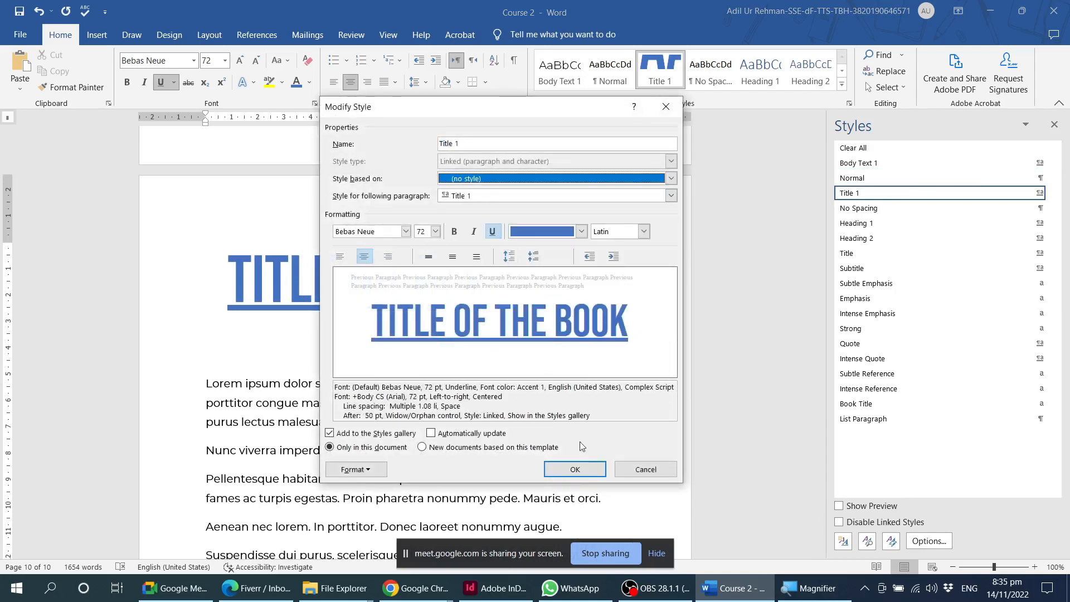
{"action": "left_click", "coordinate": [575, 470]}
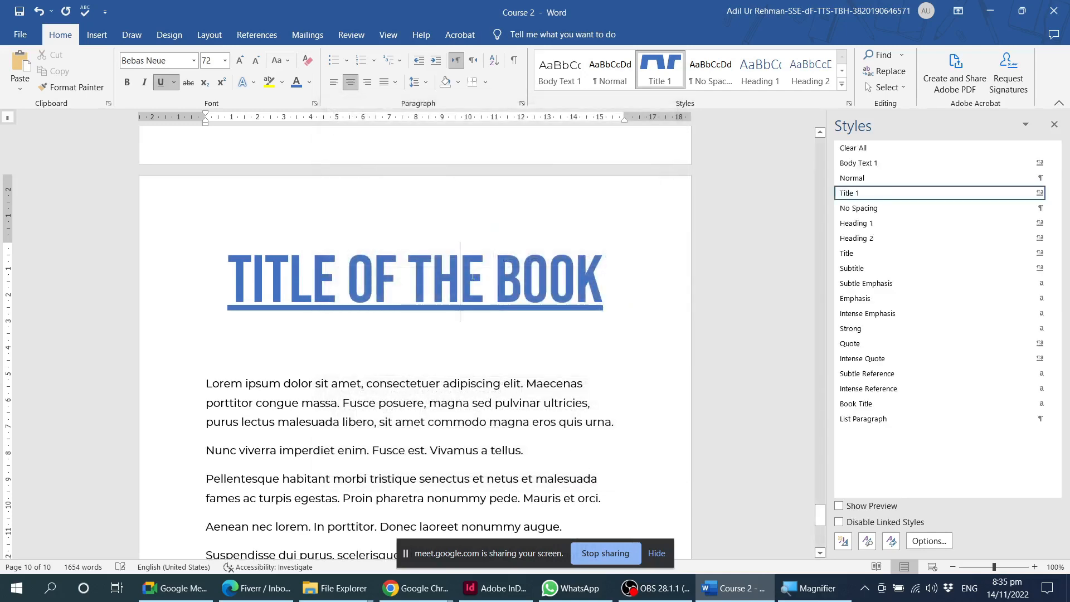
Step: Italicize only the first body paragraph beneath the book title, undoing the automatic style update to the other paragraphs
{"action": "scroll", "coordinate": [474, 295], "scroll_direction": "down", "scroll_amount": 3}
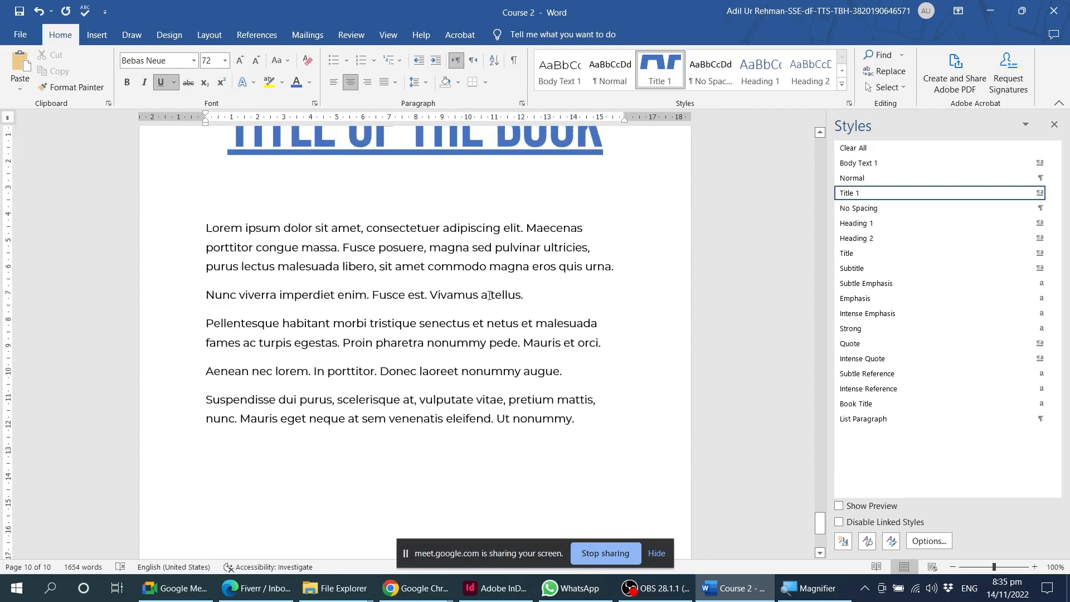
{"action": "triple_click", "coordinate": [401, 279]}
{"action": "scroll", "coordinate": [448, 339], "scroll_direction": "up", "scroll_amount": 2}
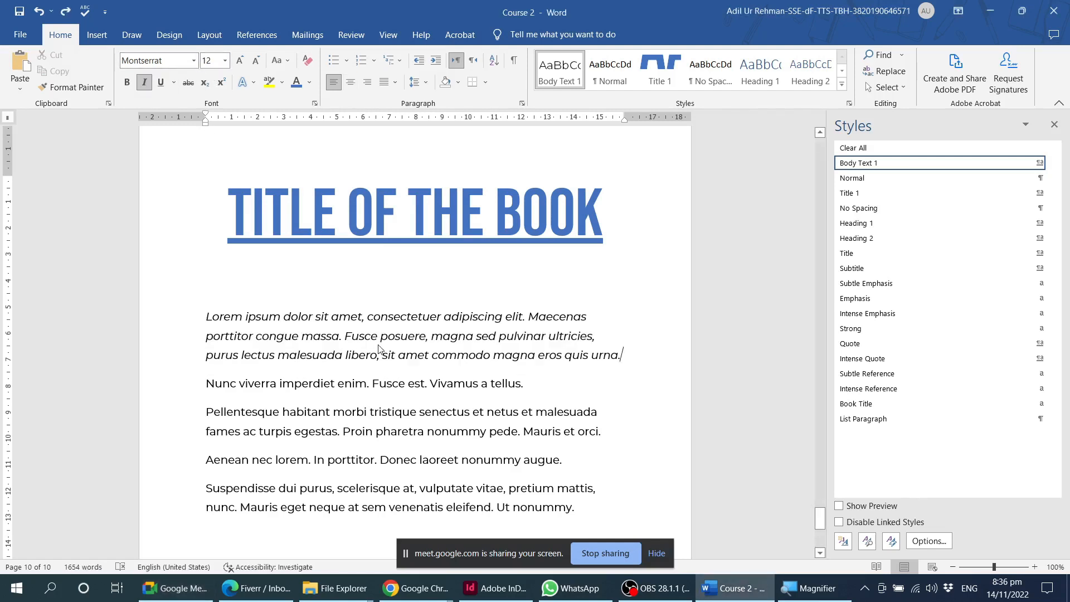
Step: Shade the first body paragraph with Gray, Accent 3 and undo the automatic style update to the other paragraphs
{"action": "triple_click", "coordinate": [405, 335]}
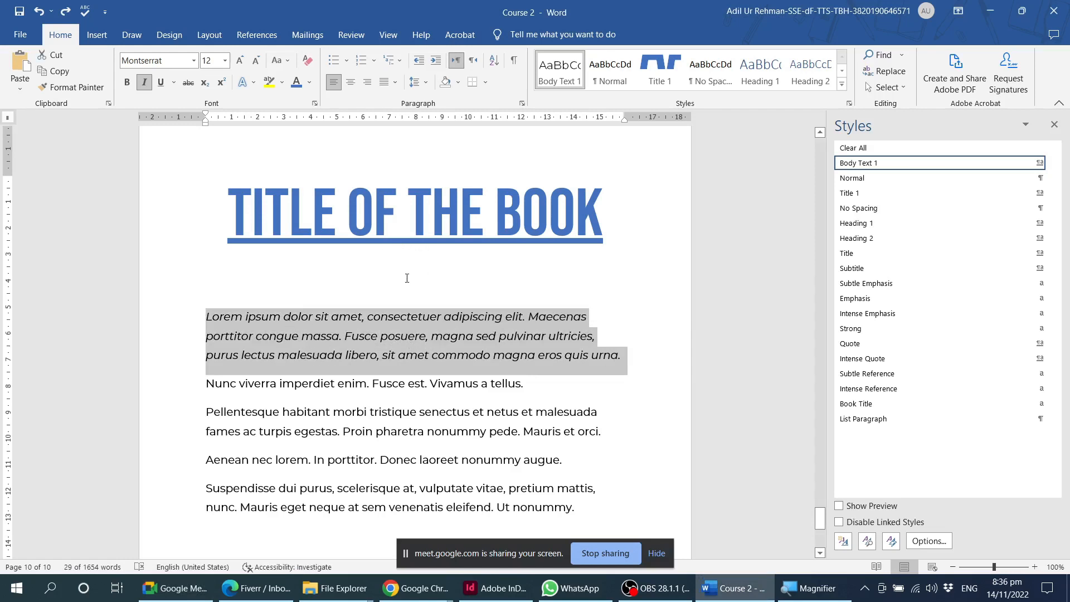
{"action": "left_click", "coordinate": [458, 83]}
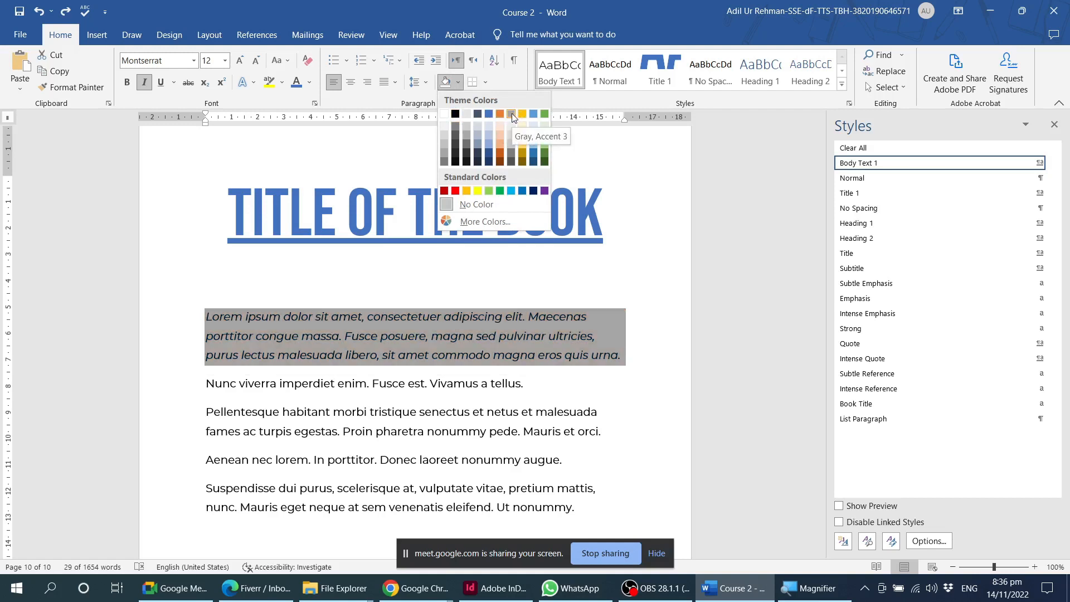
{"action": "left_click", "coordinate": [512, 114]}
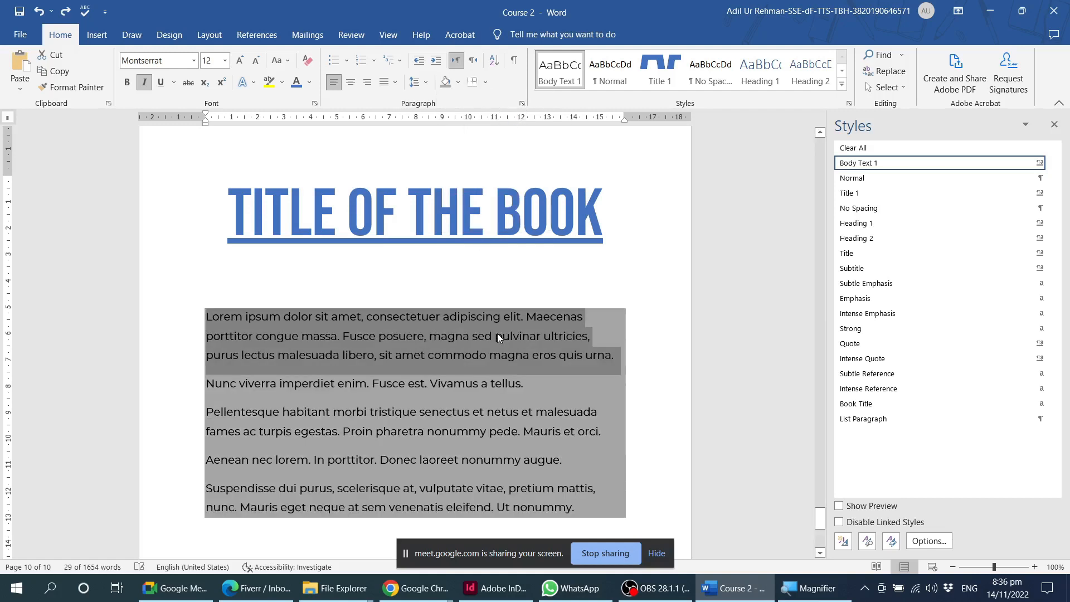
{"action": "left_click", "coordinate": [496, 337]}
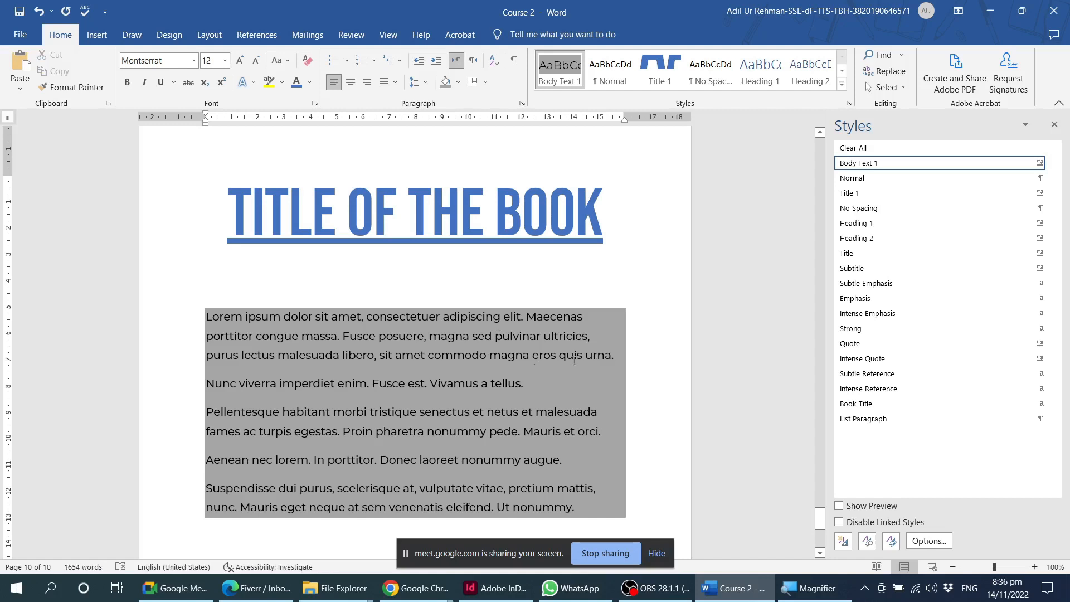
{"action": "key", "text": "ctrl+z"}
{"action": "left_click", "coordinate": [626, 360]}
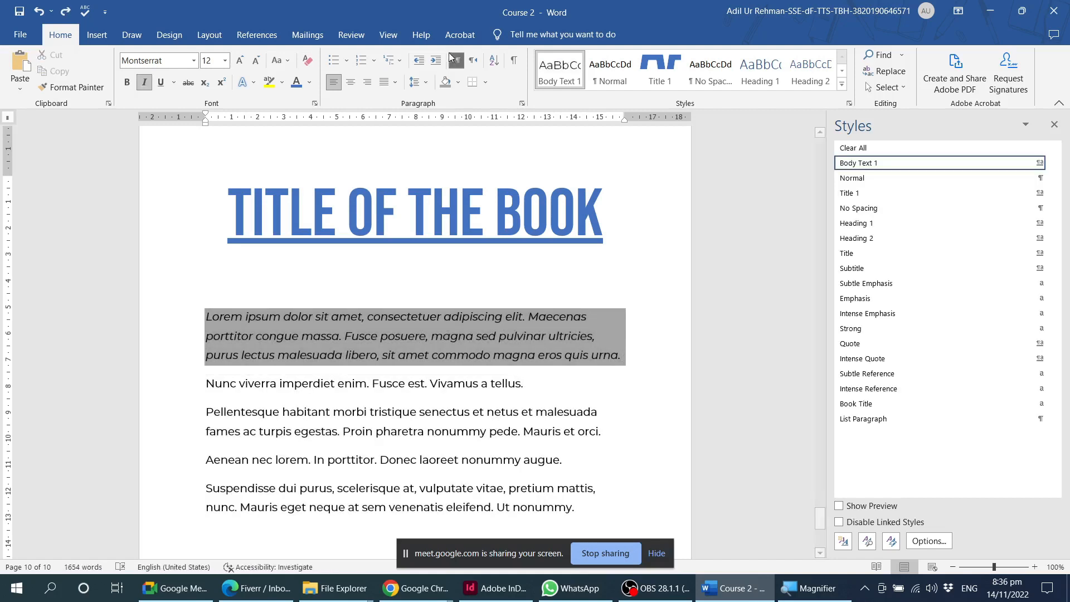
Step: Show the formatting marks and shade only the first body paragraph with a dark gray from the Background 2 theme colors
{"action": "left_click", "coordinate": [513, 60]}
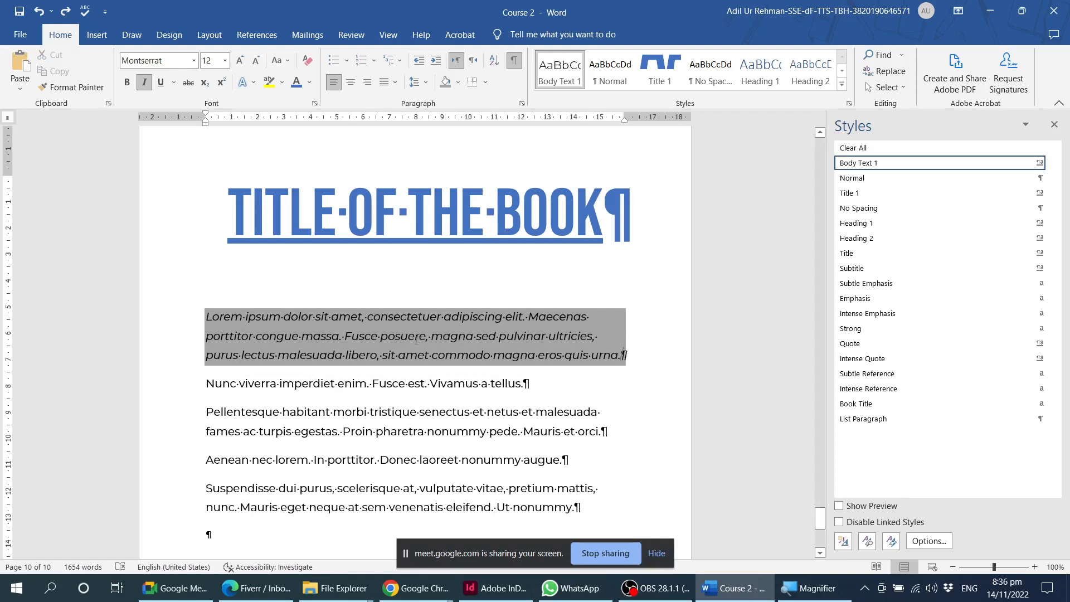
{"action": "triple_click", "coordinate": [418, 335]}
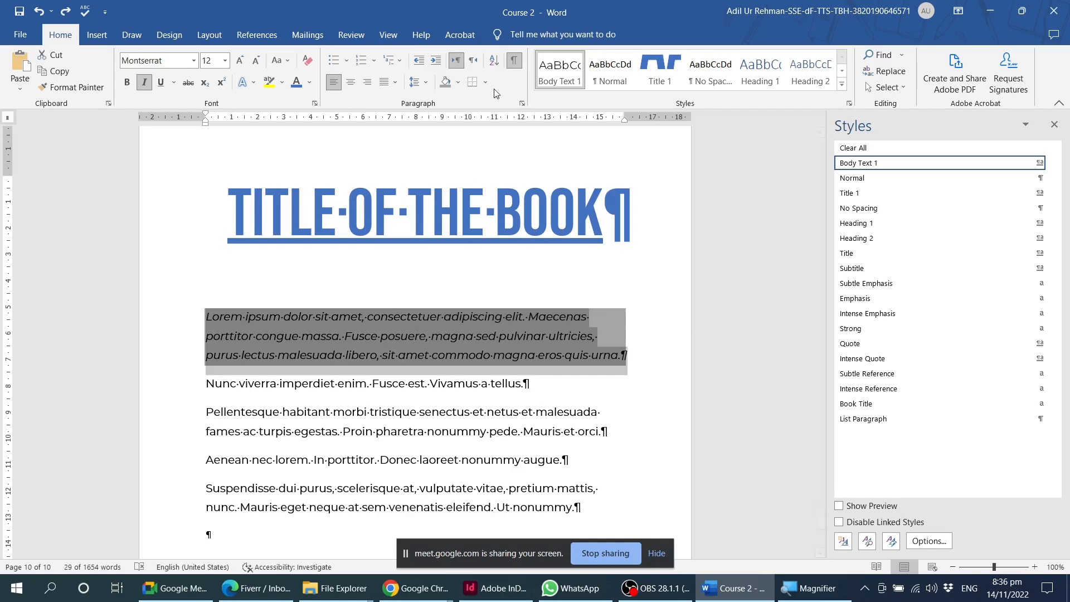
{"action": "left_click", "coordinate": [459, 83]}
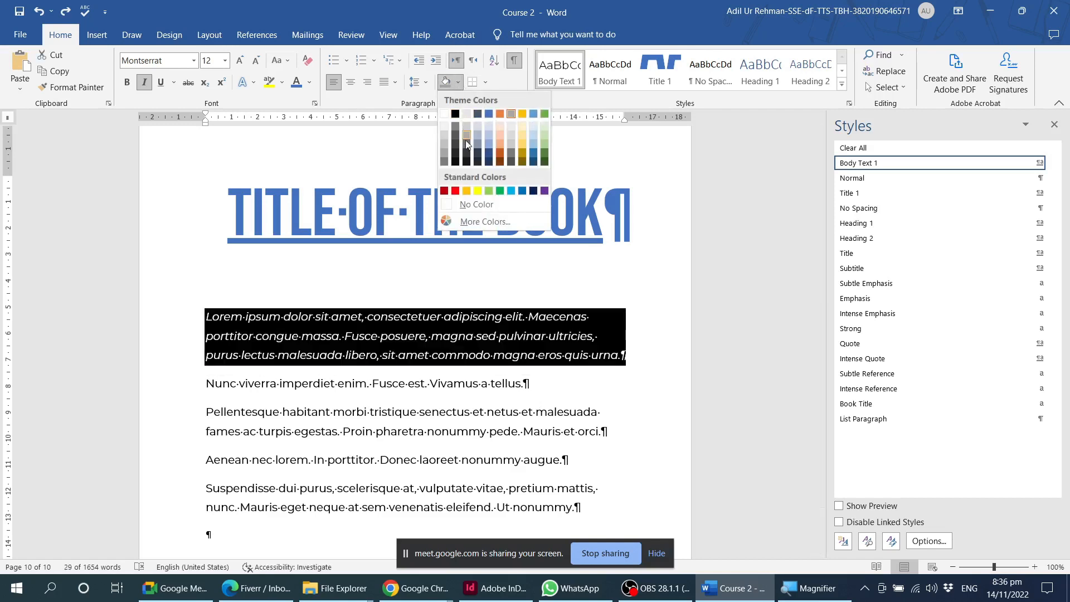
{"action": "left_click", "coordinate": [467, 157]}
{"action": "left_click", "coordinate": [453, 336]}
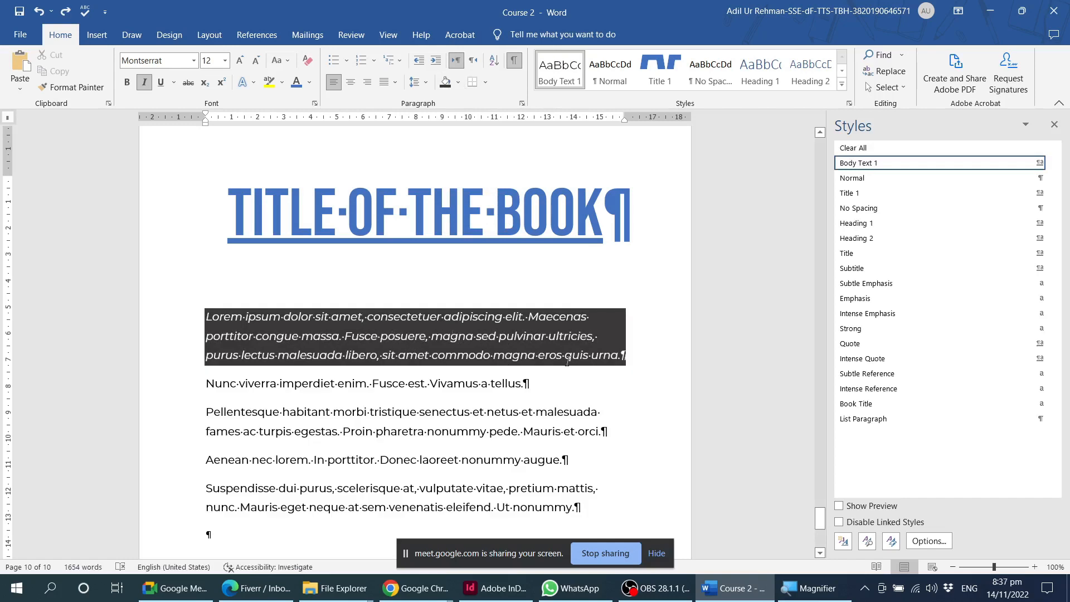
Step: Set the first body paragraph's spacing after to 20 pt, keeping it italic and undoing the automatic update to the other paragraphs
{"action": "left_click", "coordinate": [522, 103]}
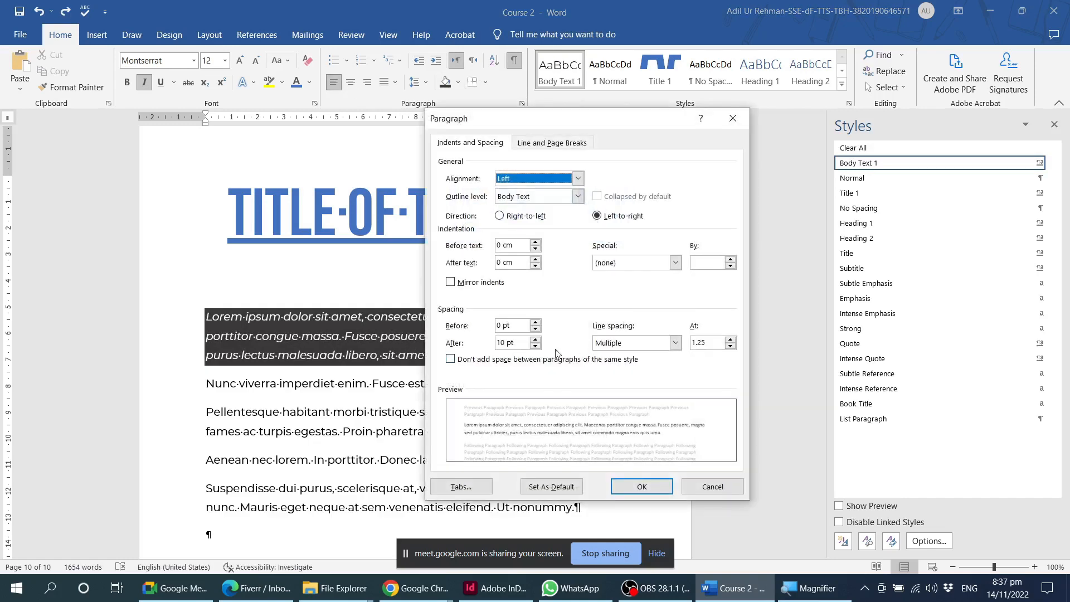
{"action": "left_click_drag", "start_coordinate": [519, 342], "coordinate": [479, 346]}
{"action": "type", "text": "20"}
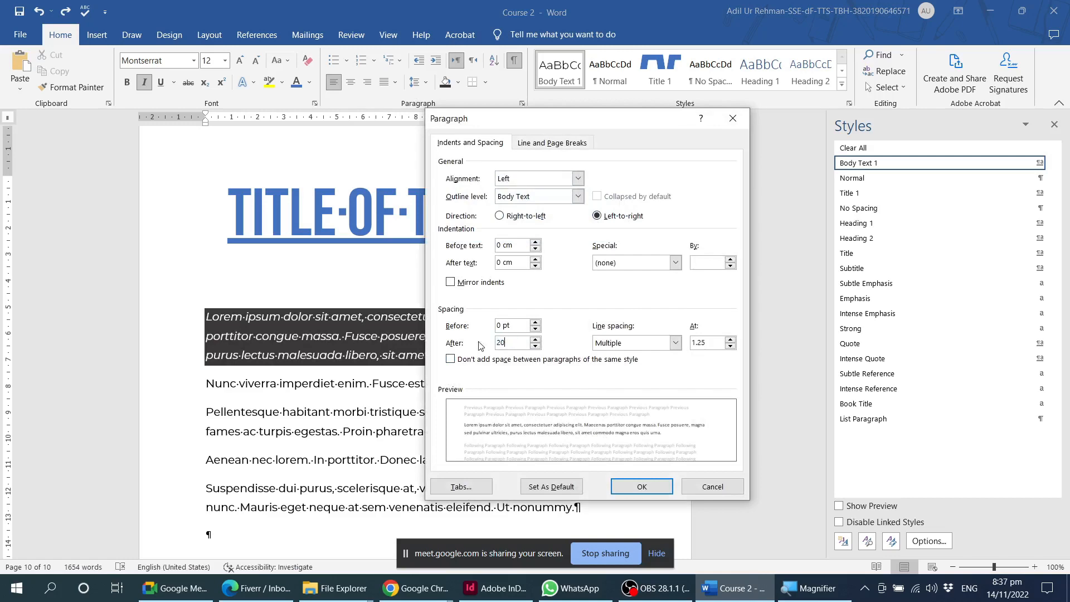
{"action": "key", "text": "Return"}
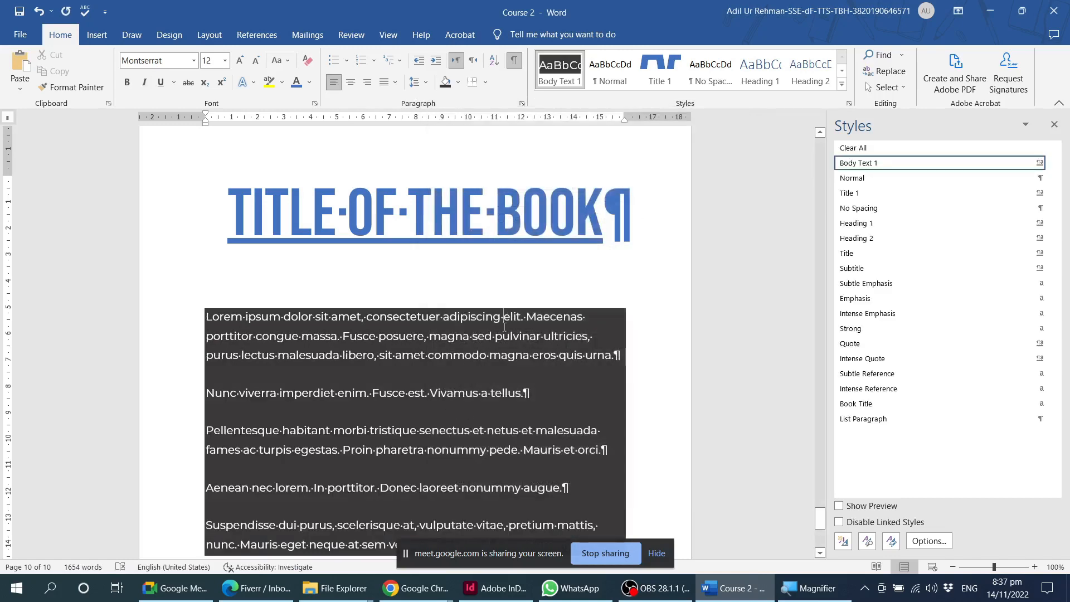
{"action": "triple_click", "coordinate": [473, 355]}
{"action": "key", "text": "ctrl+i"}
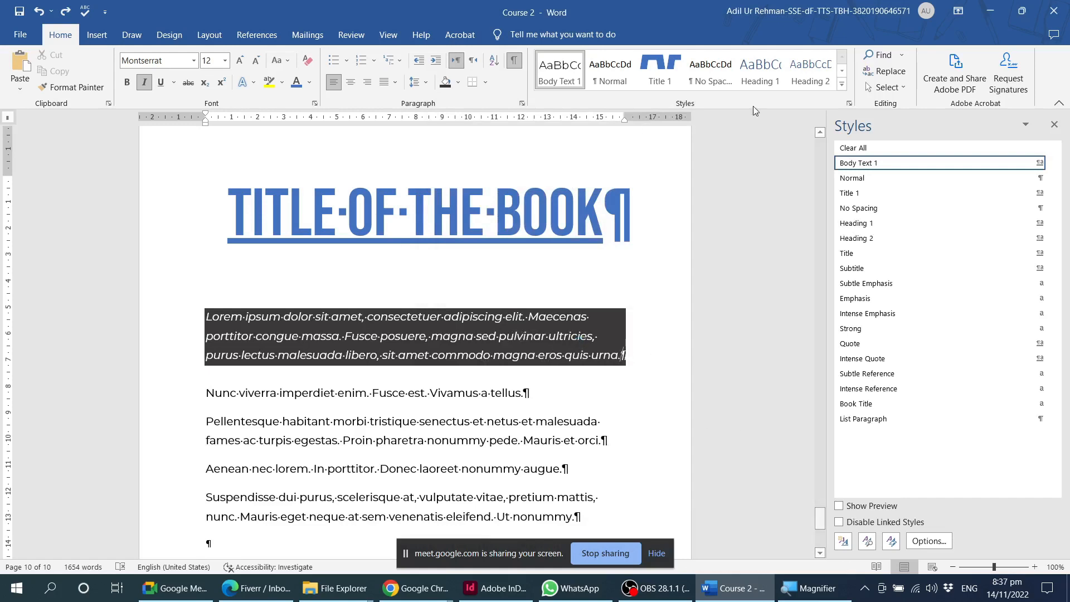
Step: Create a new style from the first paragraph's formatting, named First Paragraph, with the style type Paragraph
{"action": "left_click", "coordinate": [843, 84]}
{"action": "left_click", "coordinate": [580, 177]}
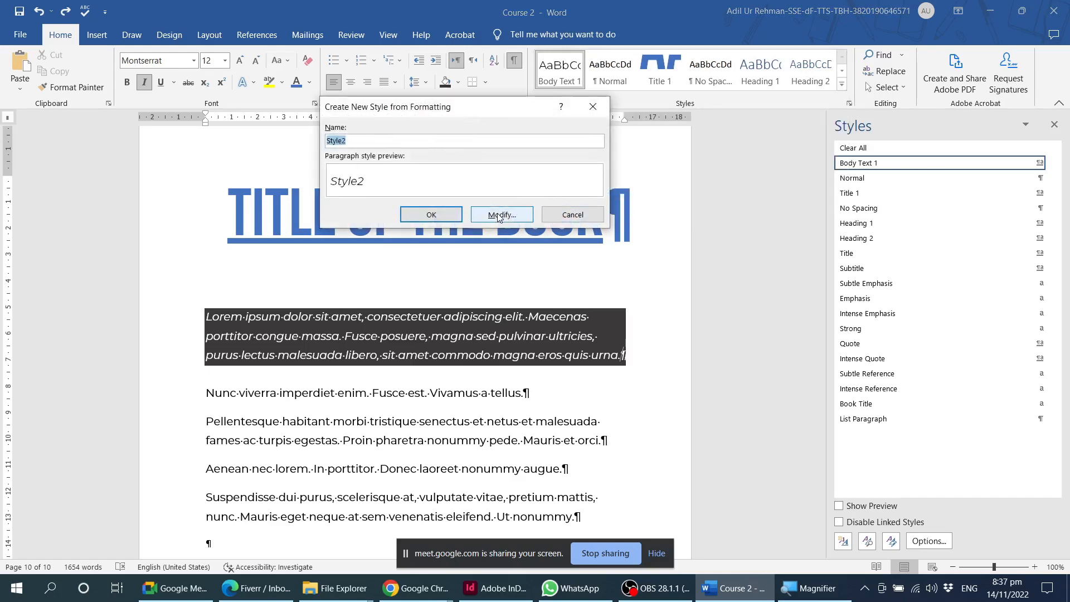
{"action": "left_click_drag", "start_coordinate": [494, 110], "coordinate": [542, 119]}
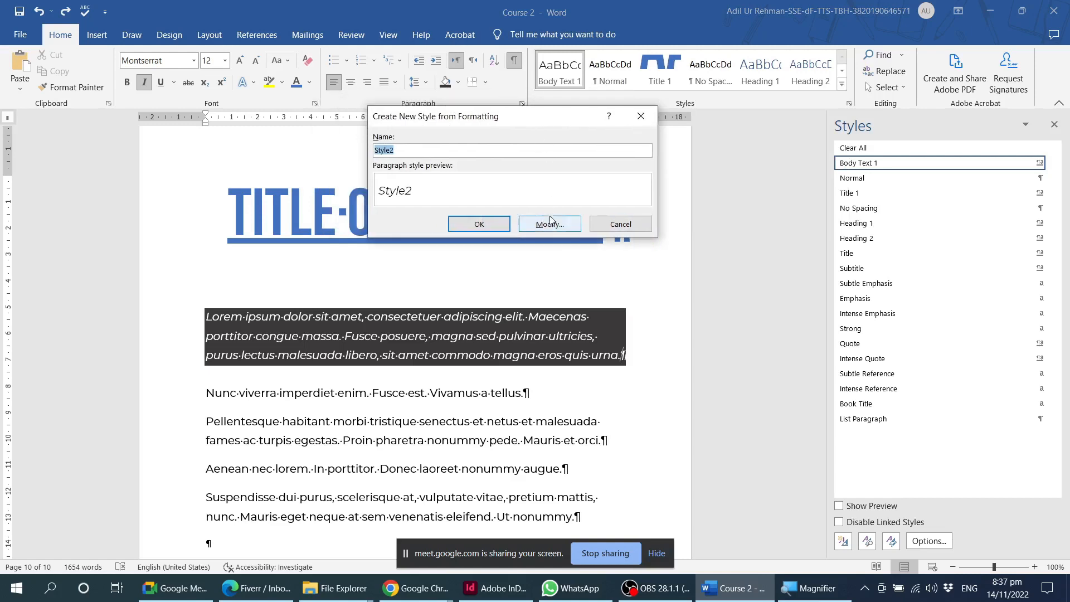
{"action": "left_click", "coordinate": [550, 224]}
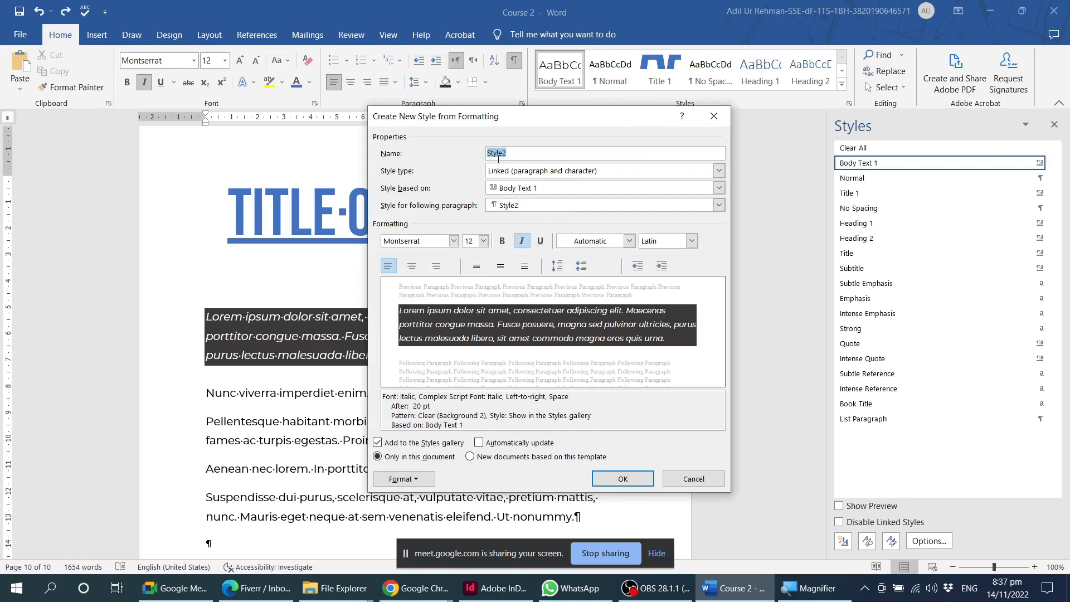
{"action": "type", "text": "First Paragraph"}
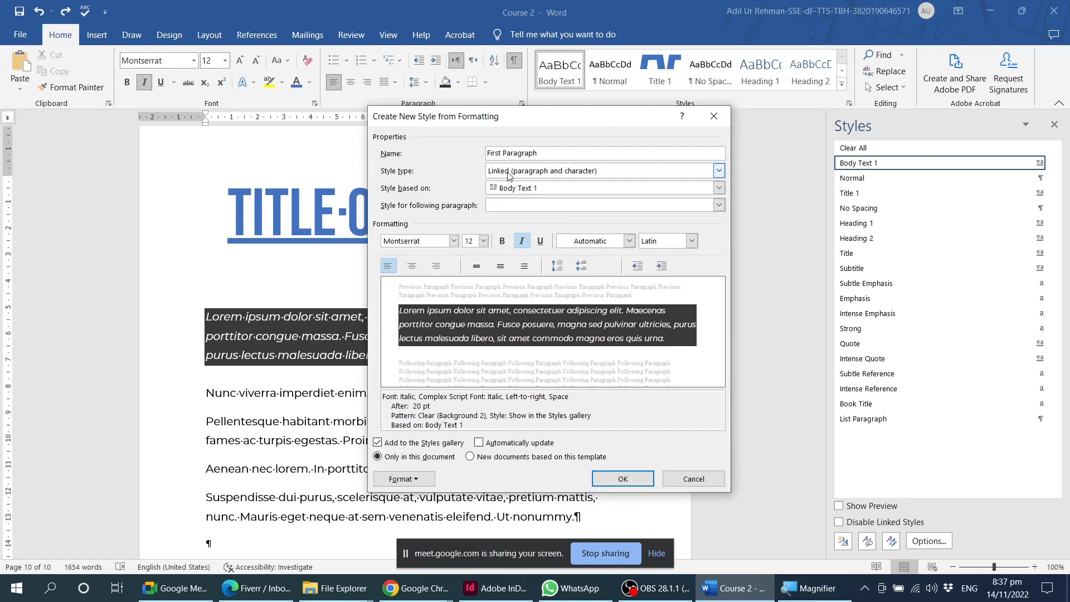
{"action": "left_click", "coordinate": [572, 172]}
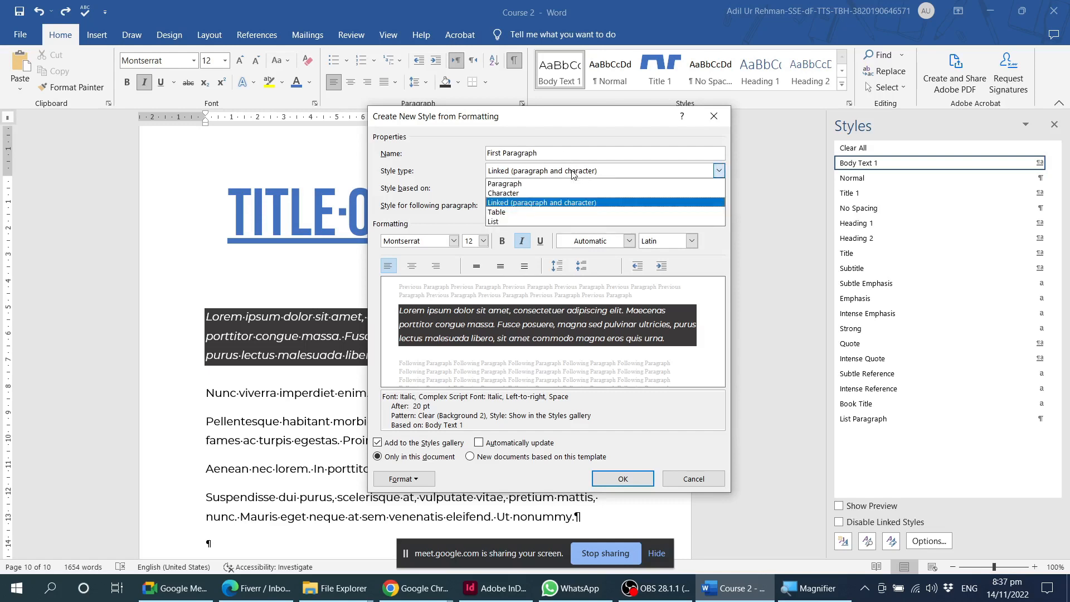
{"action": "left_click", "coordinate": [505, 184]}
Step: Base First Paragraph on (no style), set Body Text 1 for the following paragraph, and save the style with automatic updating
{"action": "left_click", "coordinate": [516, 187]}
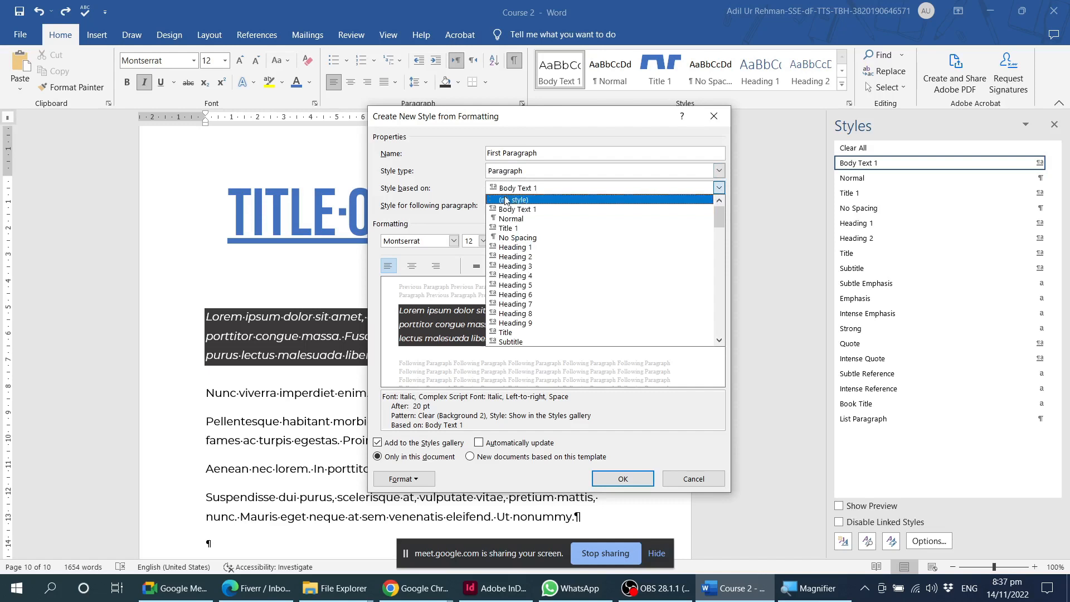
{"action": "left_click", "coordinate": [506, 199]}
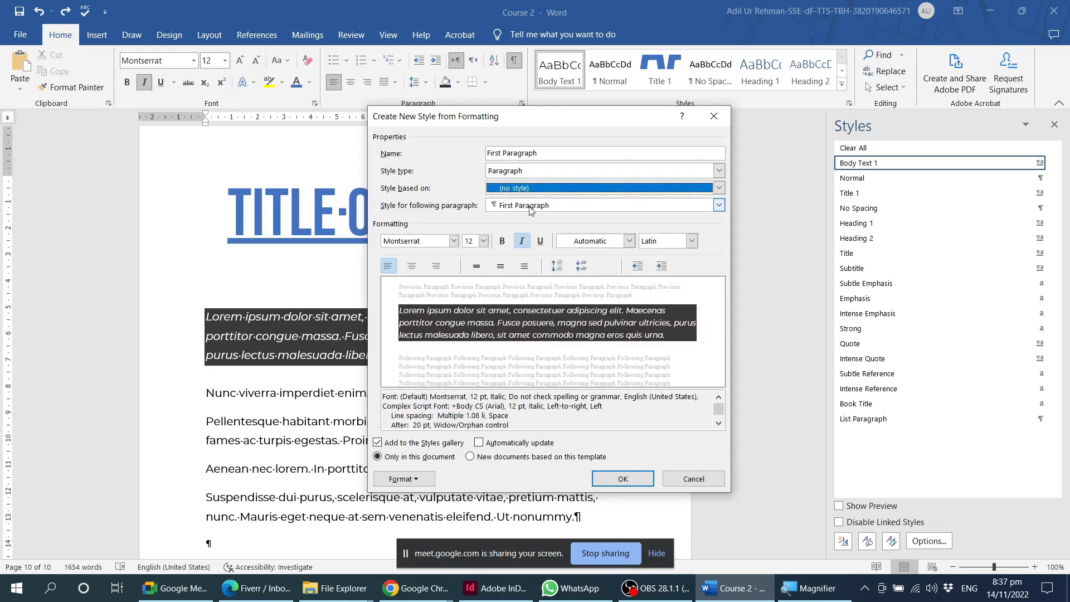
{"action": "left_click", "coordinate": [531, 208]}
{"action": "left_click", "coordinate": [518, 217]}
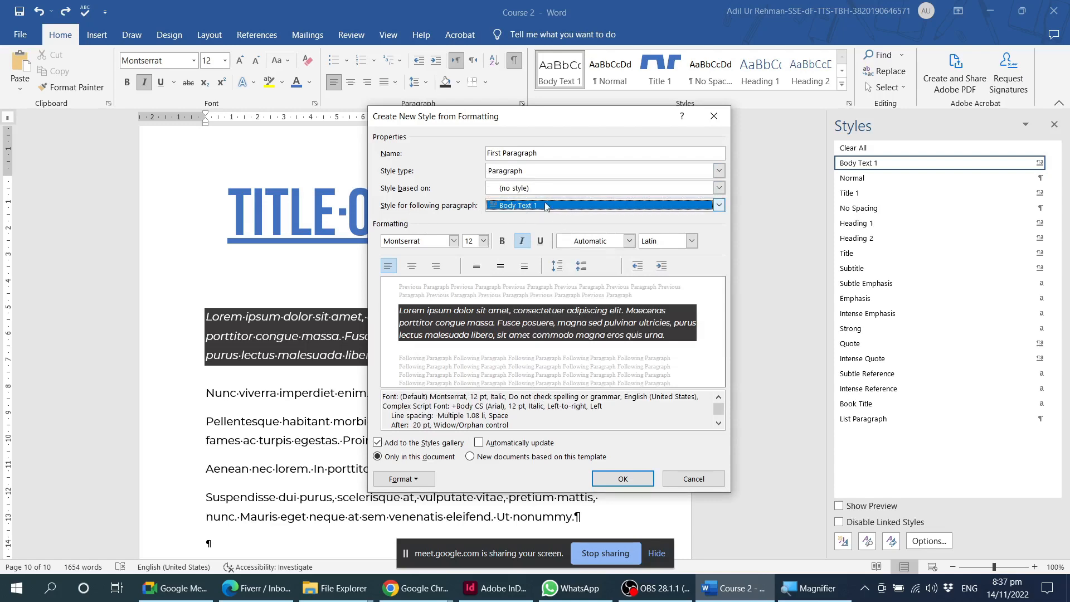
{"action": "left_click", "coordinate": [488, 446]}
{"action": "left_click", "coordinate": [623, 480]}
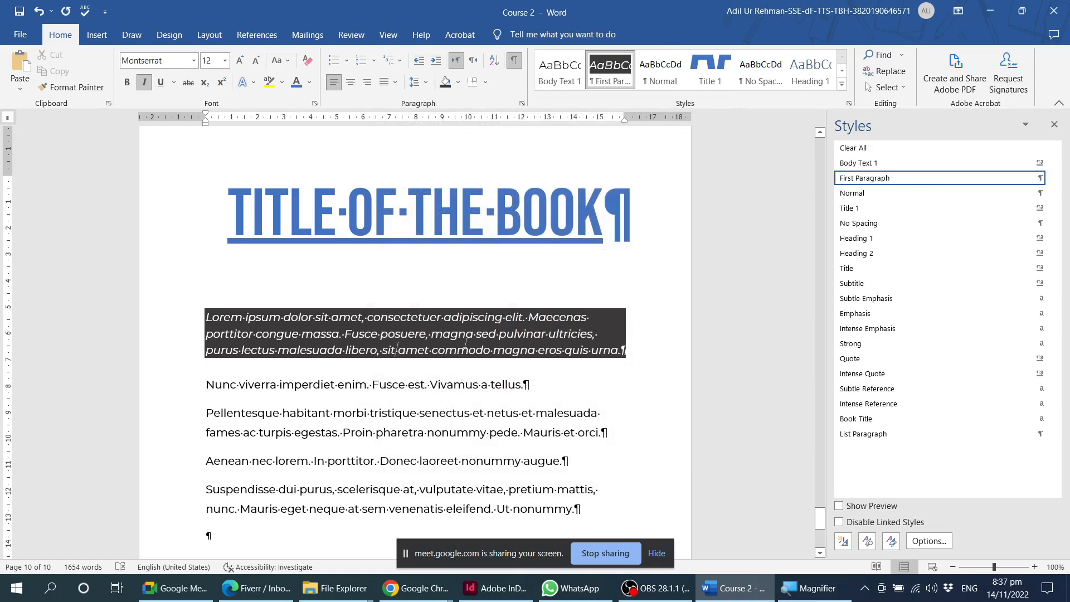
Step: Apply the Body Text 1 style to the "Cras eu quam" paragraph in the Heading 1 section on page 7
{"action": "scroll", "coordinate": [396, 350], "scroll_direction": "down", "scroll_amount": 6}
{"action": "left_click", "coordinate": [258, 389]}
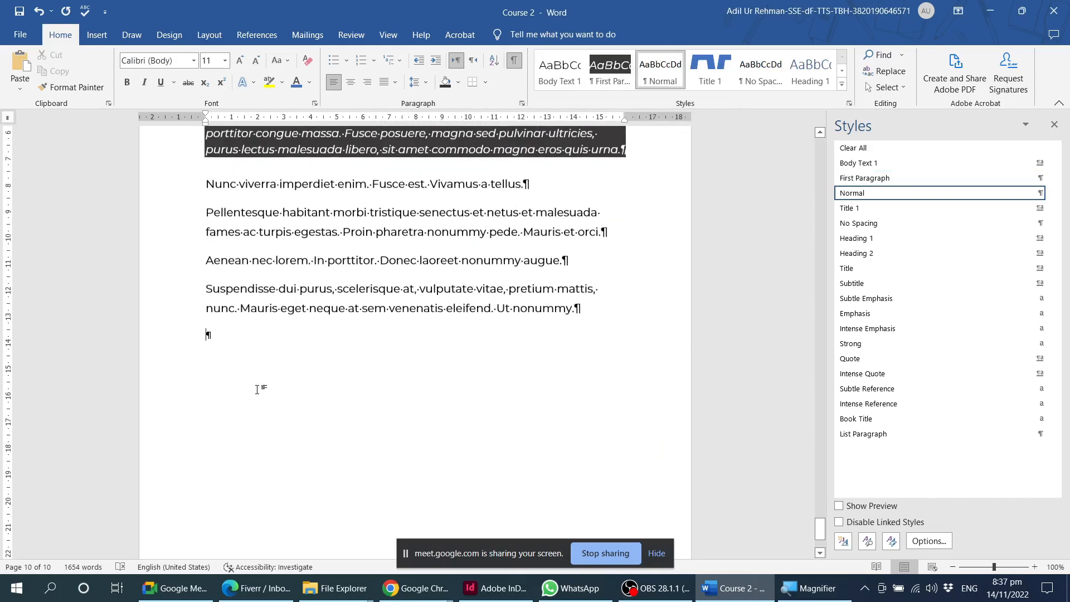
{"action": "scroll", "coordinate": [263, 349], "scroll_direction": "up", "scroll_amount": 20}
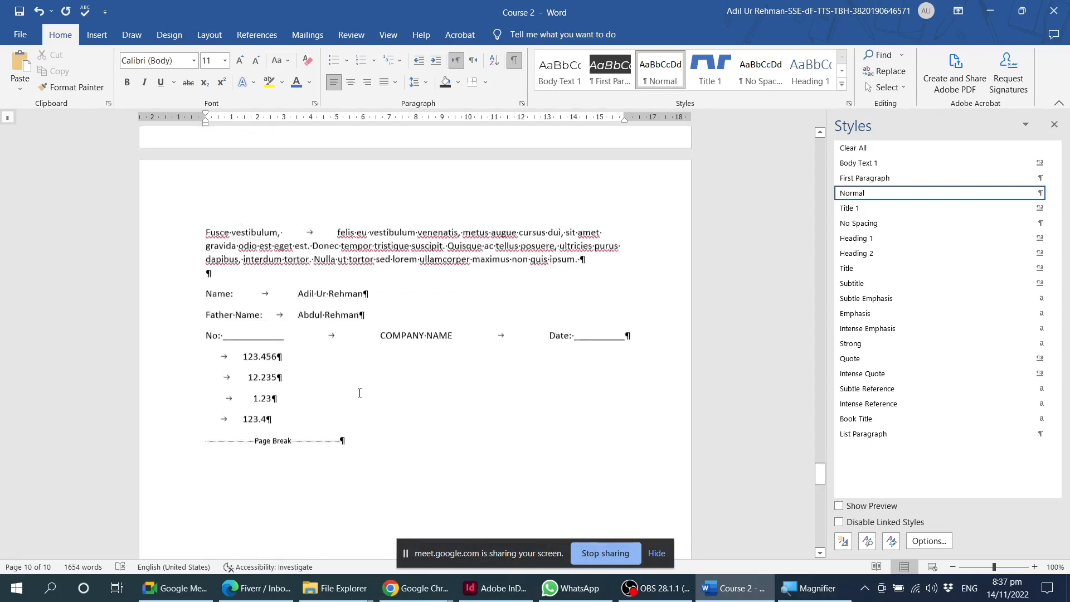
{"action": "scroll", "coordinate": [359, 393], "scroll_direction": "up", "scroll_amount": 20}
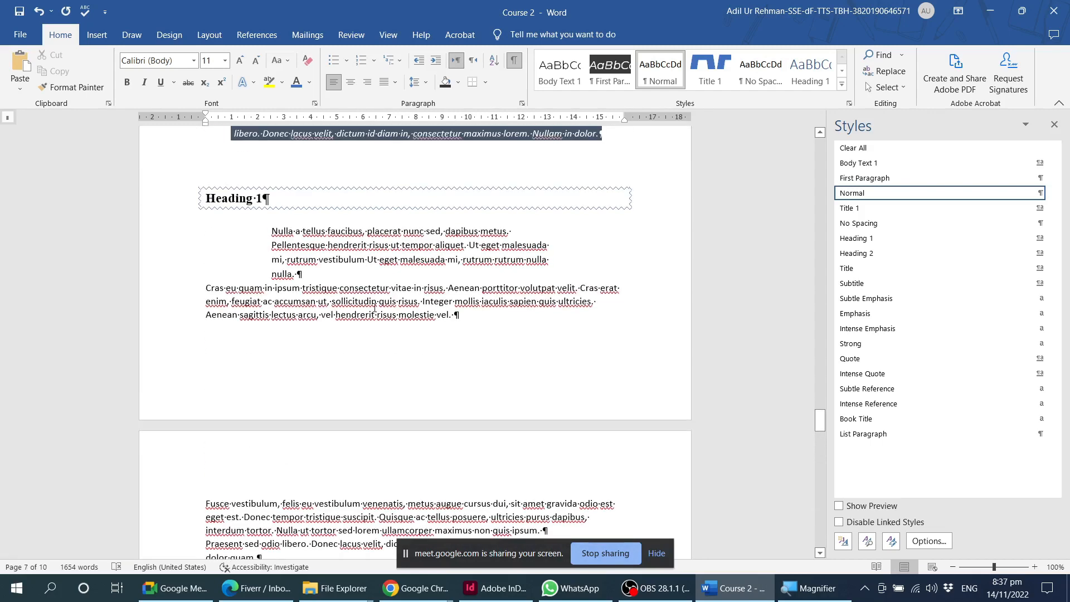
{"action": "triple_click", "coordinate": [374, 307]}
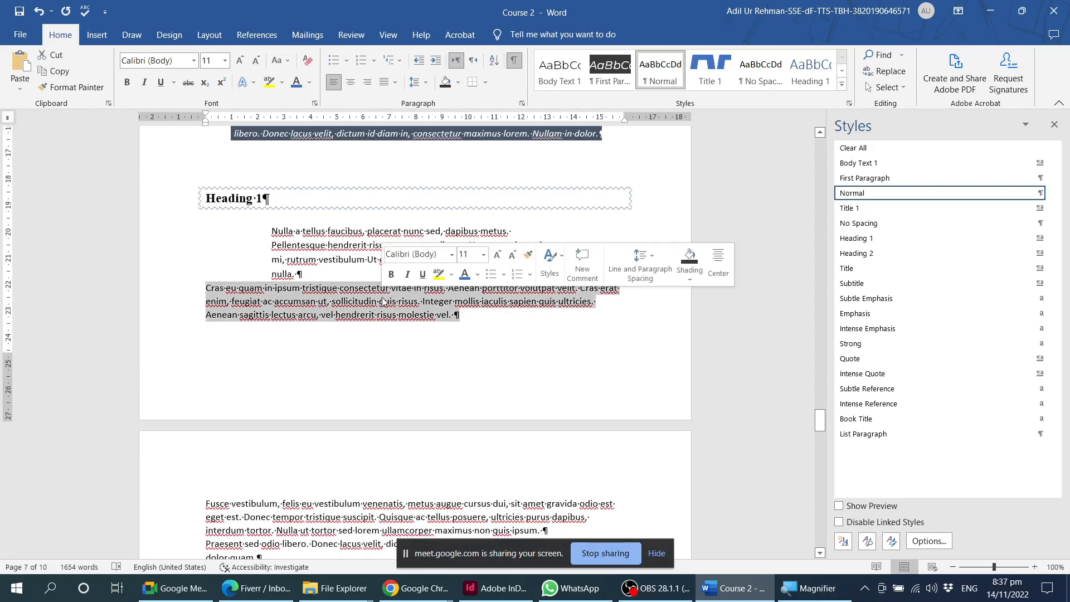
{"action": "left_click", "coordinate": [861, 163]}
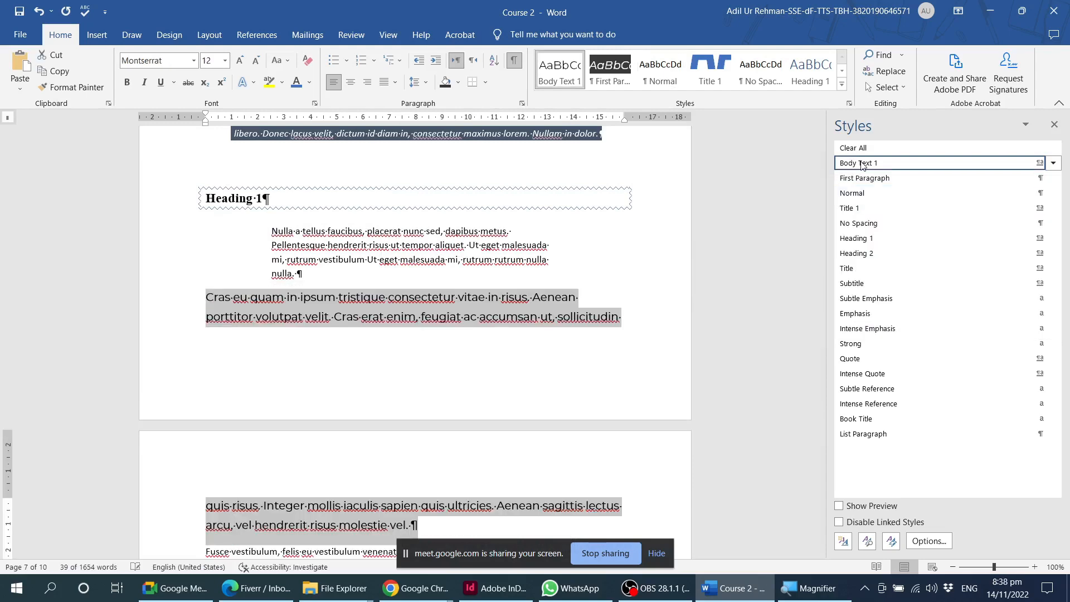
{"action": "scroll", "coordinate": [373, 374], "scroll_direction": "down", "scroll_amount": 3}
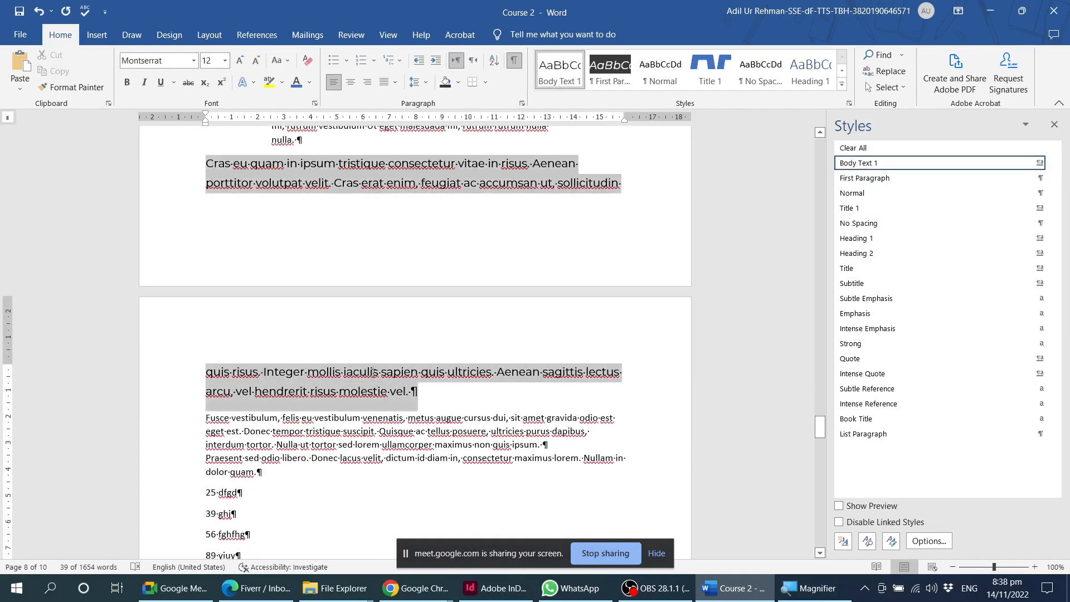
Step: Apply the First Paragraph style to the "Fusce vestibulum" paragraph on page 8
{"action": "mouse_move", "coordinate": [401, 379]}
{"action": "scroll", "coordinate": [399, 380], "scroll_direction": "up", "scroll_amount": 2}
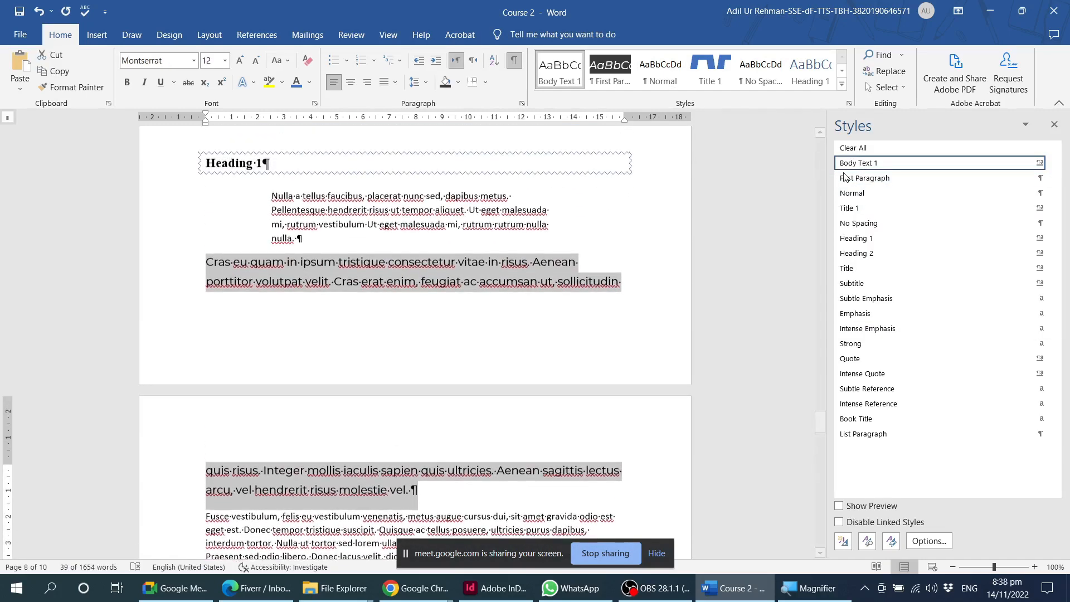
{"action": "scroll", "coordinate": [379, 386], "scroll_direction": "down", "scroll_amount": 5}
{"action": "left_click", "coordinate": [436, 297]}
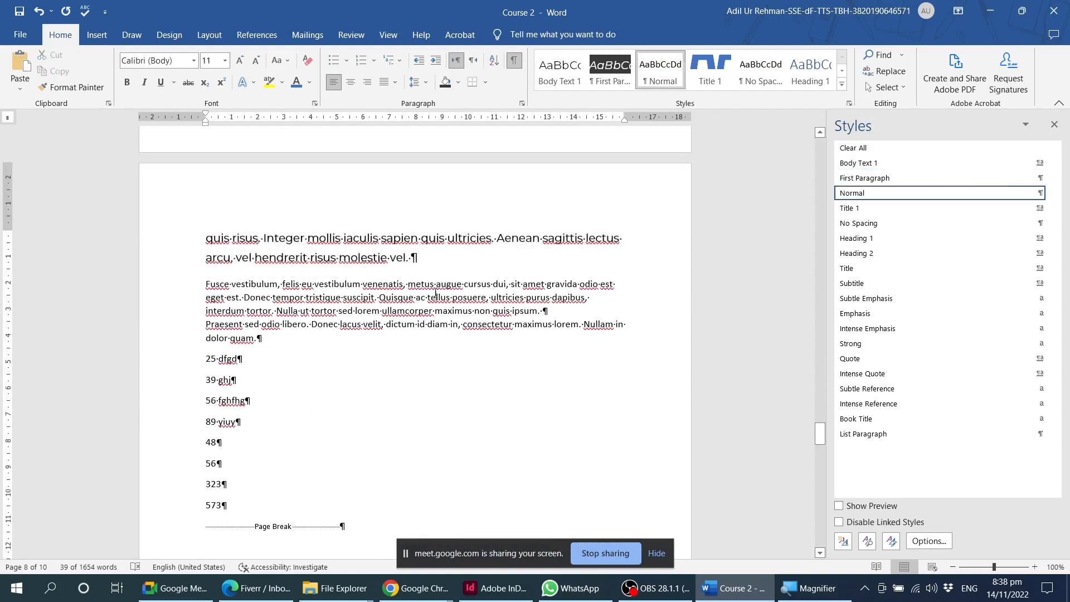
{"action": "left_click", "coordinate": [861, 179]}
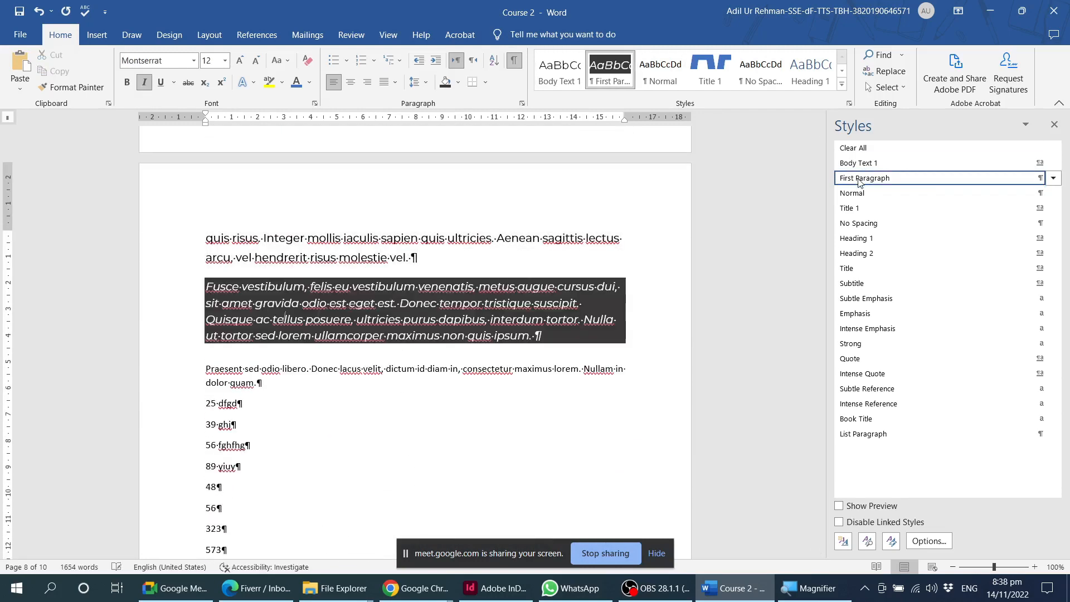
{"action": "triple_click", "coordinate": [499, 320]}
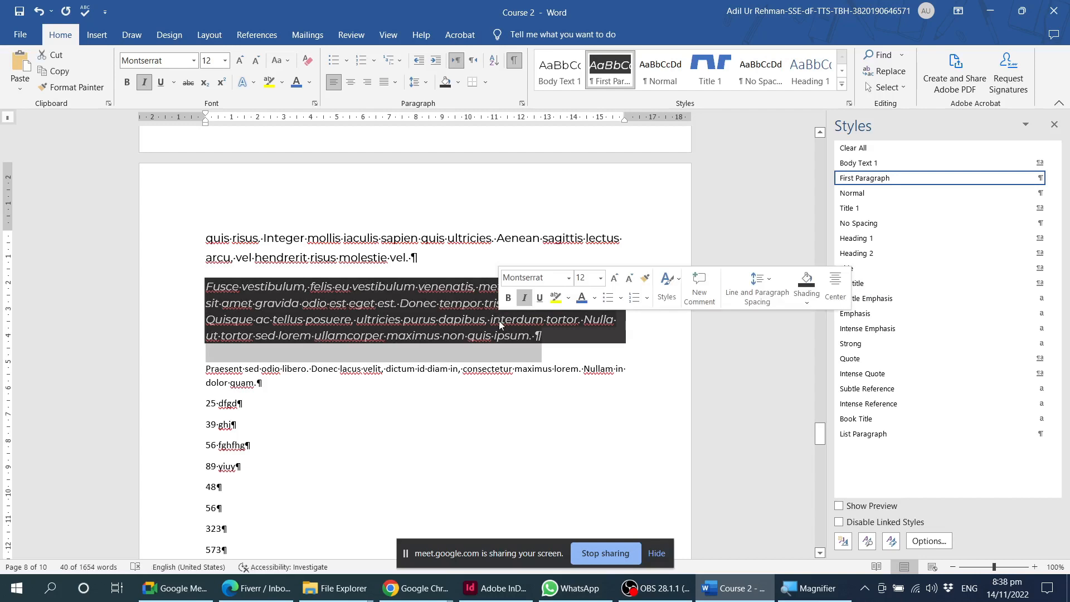
{"action": "left_click", "coordinate": [558, 328]}
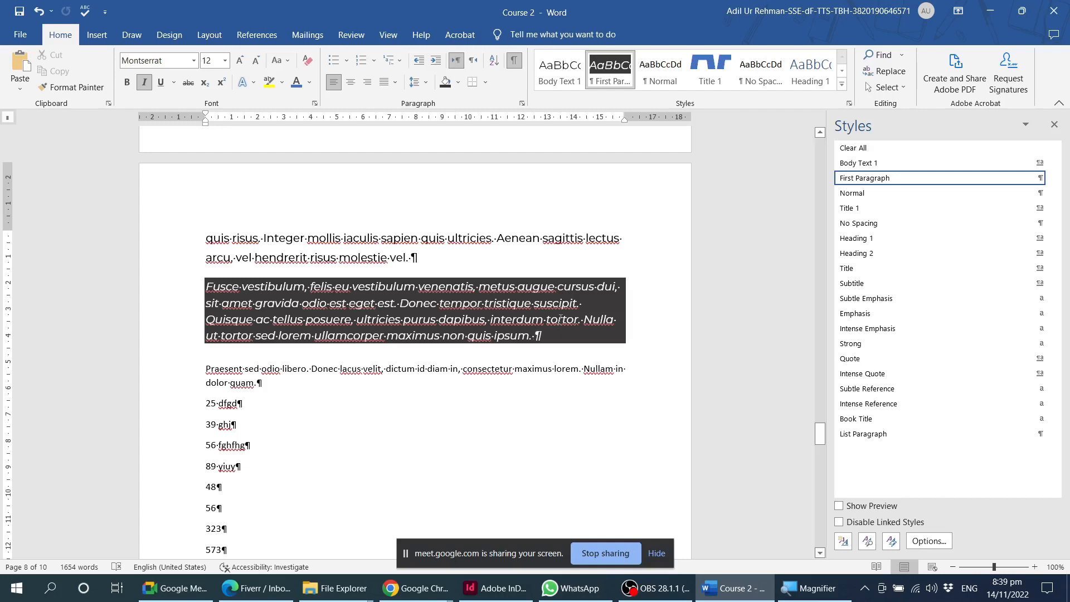
Step: Open the First Paragraph style for modification and bring up its border and shading settings
{"action": "left_click", "coordinate": [1053, 179]}
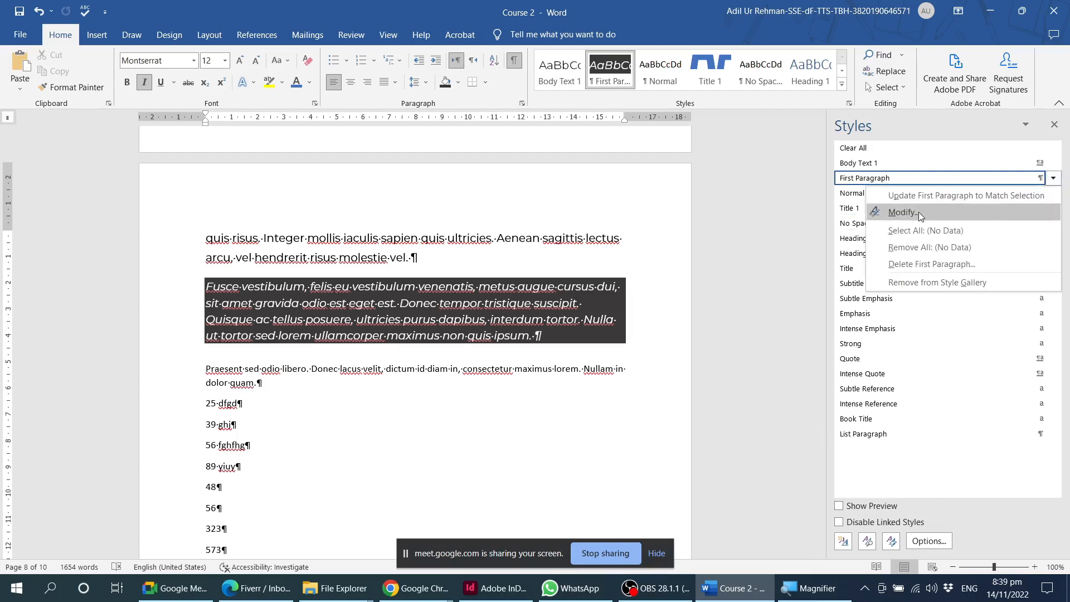
{"action": "left_click", "coordinate": [915, 212]}
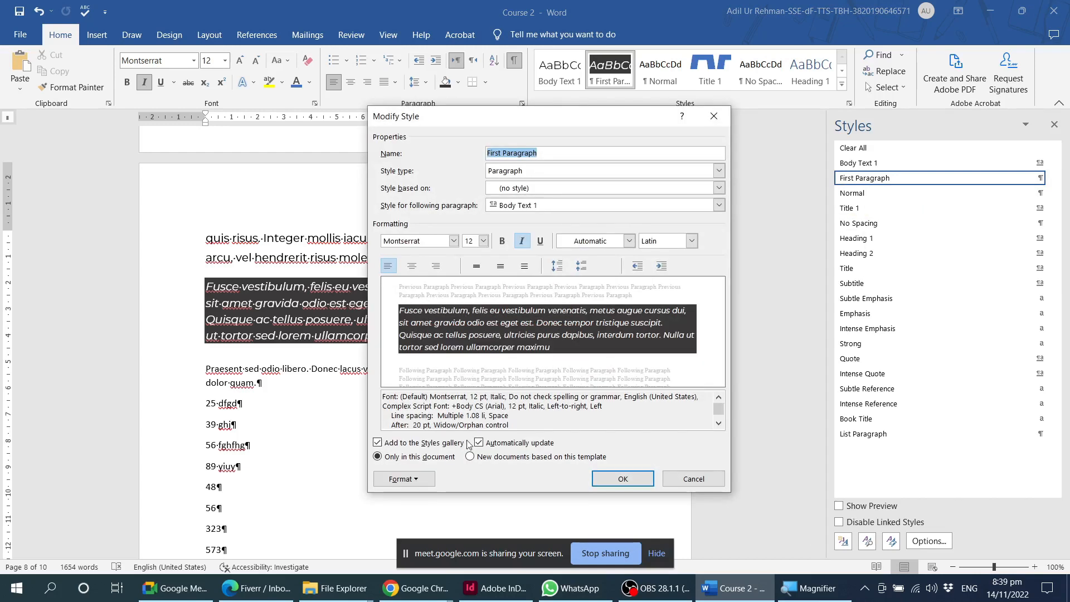
{"action": "left_click", "coordinate": [404, 479]}
{"action": "left_click", "coordinate": [413, 381]}
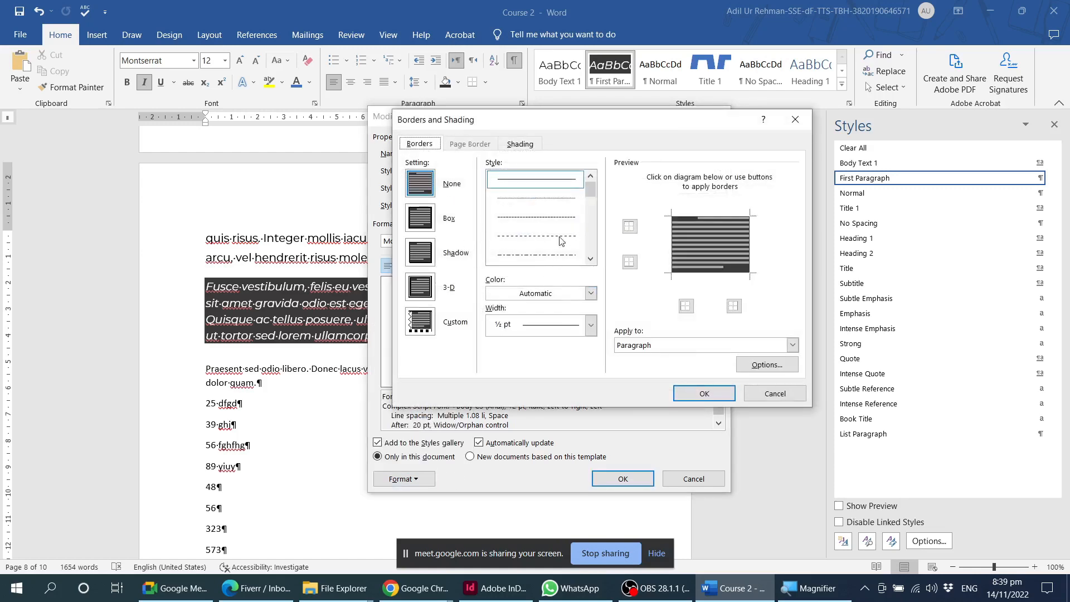
{"action": "left_click", "coordinate": [591, 293]}
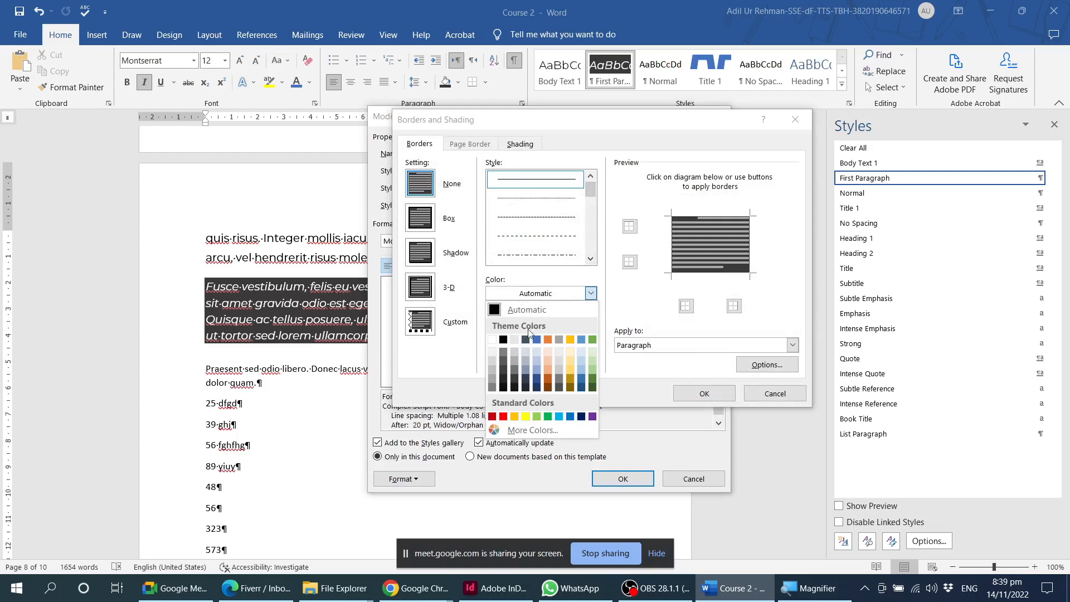
{"action": "left_click", "coordinate": [530, 340]}
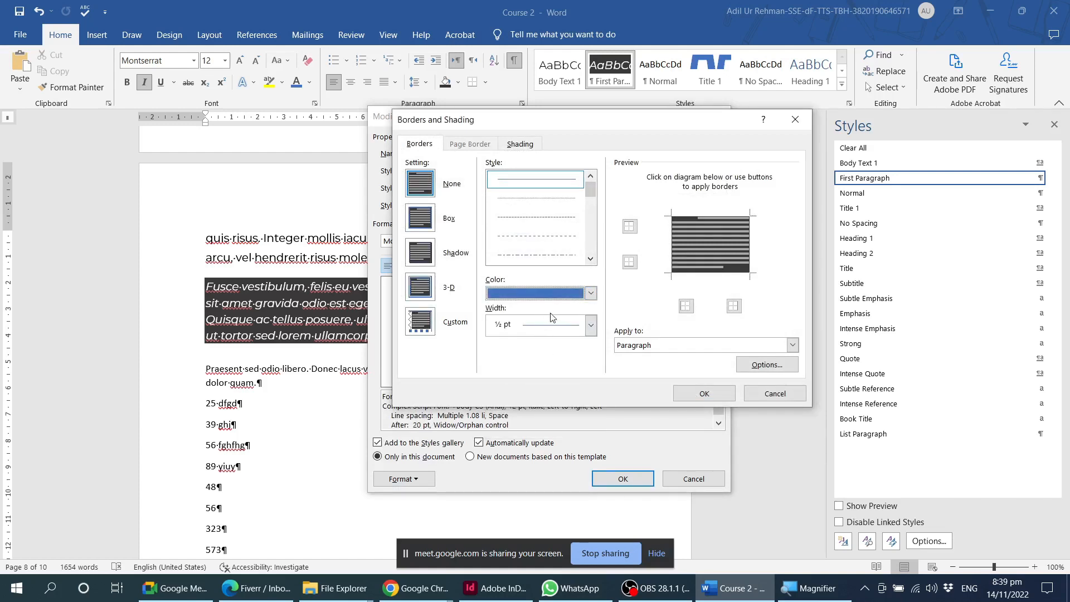
{"action": "left_click", "coordinate": [521, 146]}
{"action": "left_click", "coordinate": [417, 144]}
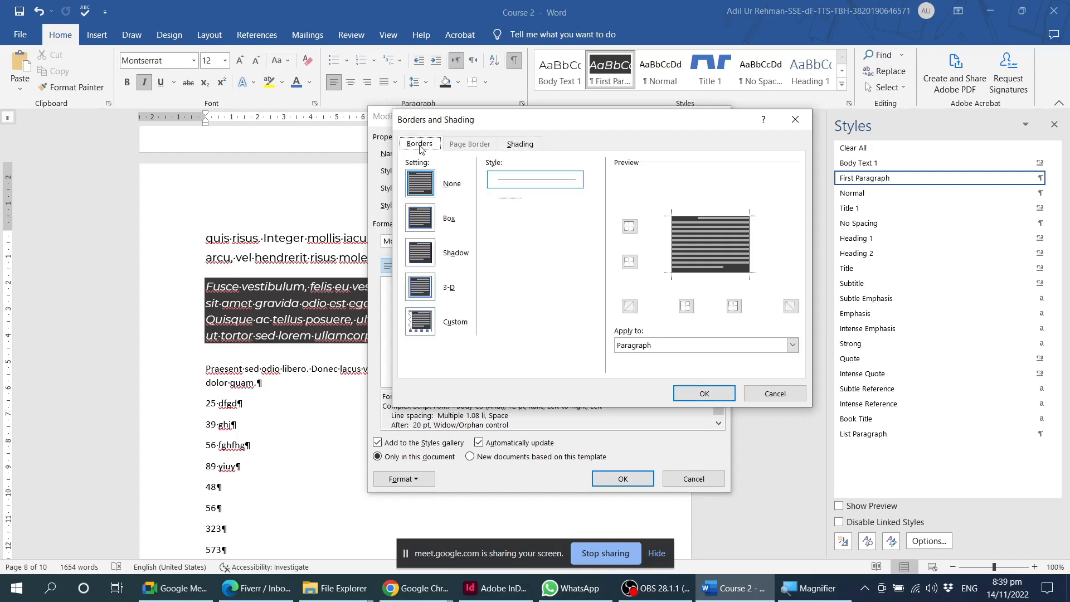
{"action": "left_click", "coordinate": [591, 293]}
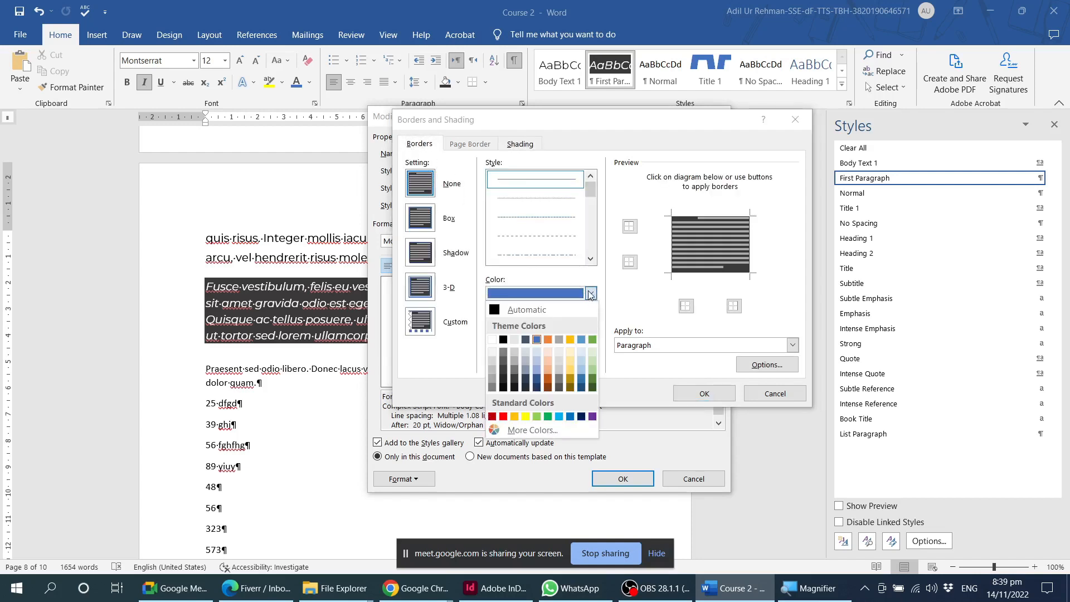
{"action": "left_click", "coordinate": [537, 307]}
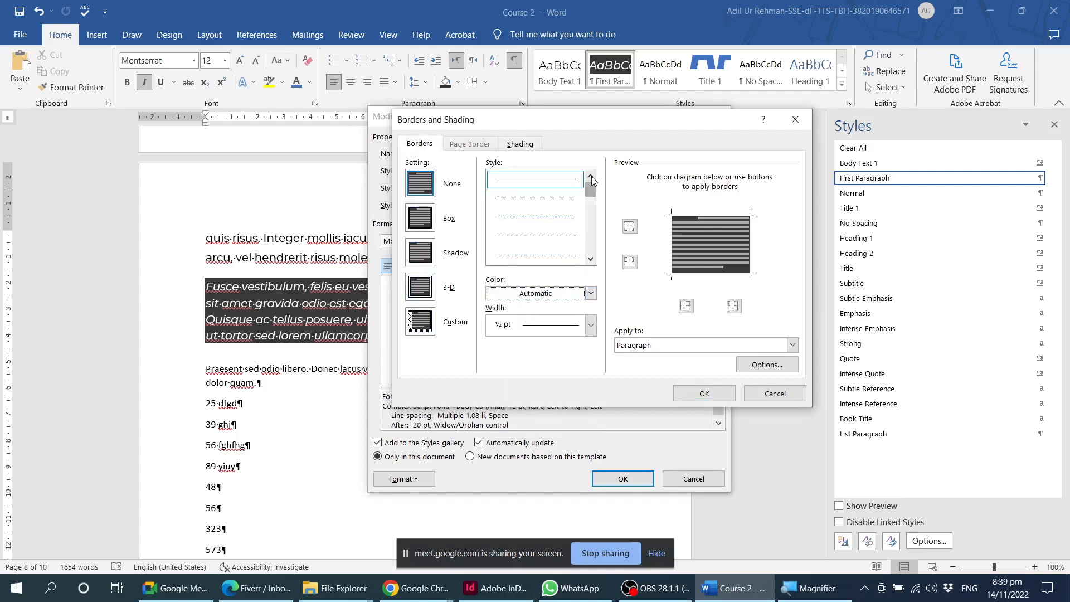
Step: Set the First Paragraph style's shading fill to the dark blue-gray theme colour and accept the border and shading settings
{"action": "left_click", "coordinate": [521, 144]}
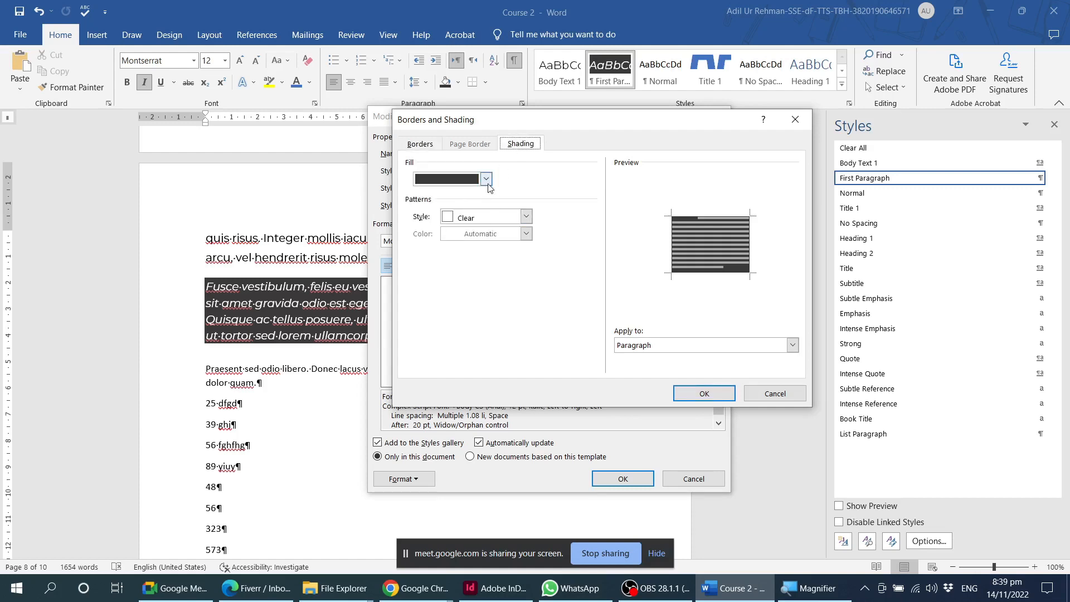
{"action": "left_click", "coordinate": [486, 179]}
{"action": "left_click", "coordinate": [454, 211]}
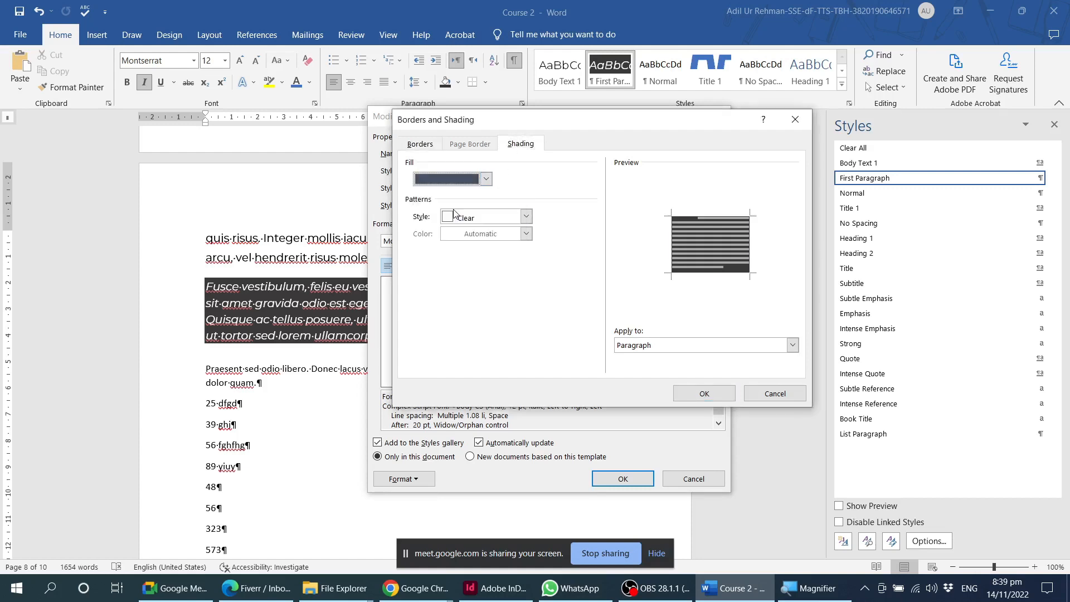
{"action": "left_click", "coordinate": [697, 392]}
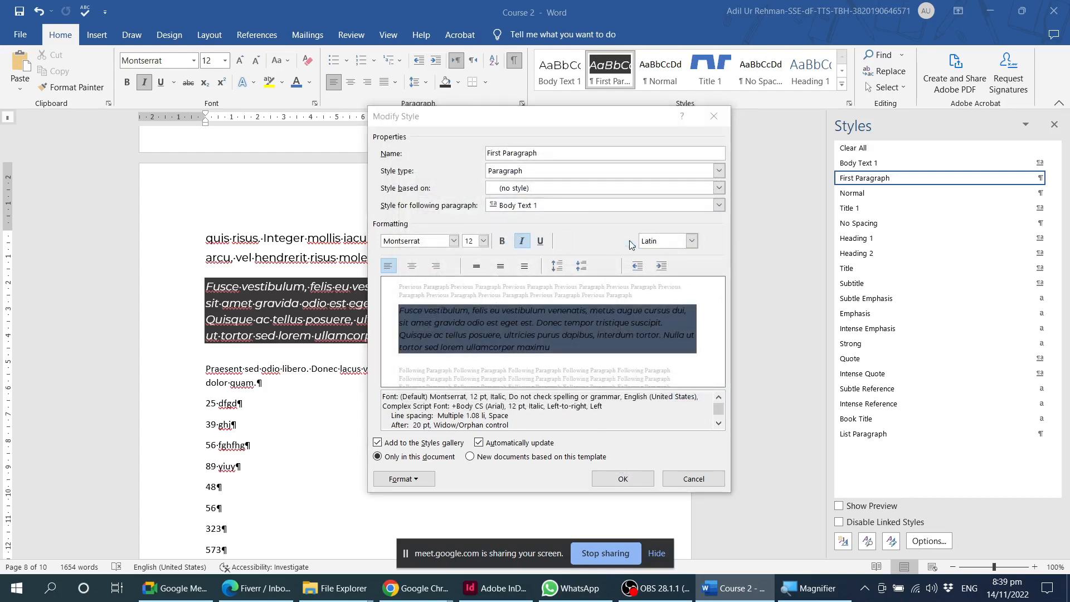
Step: Set the First Paragraph style's font colour to white (Background 1) and save the style
{"action": "left_click", "coordinate": [628, 241]}
{"action": "left_click", "coordinate": [563, 290]}
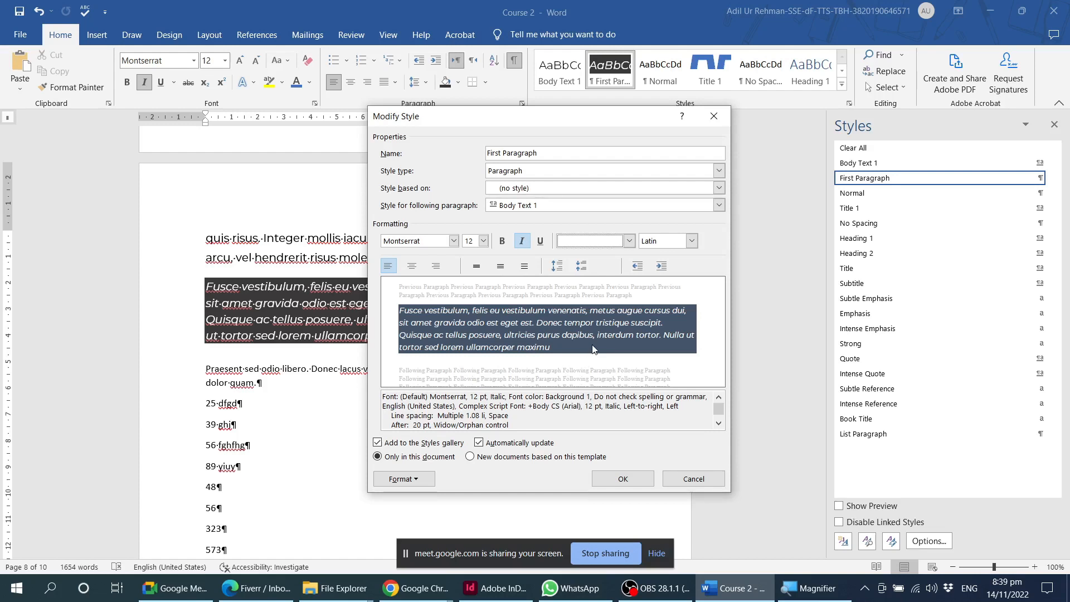
{"action": "left_click", "coordinate": [630, 241]}
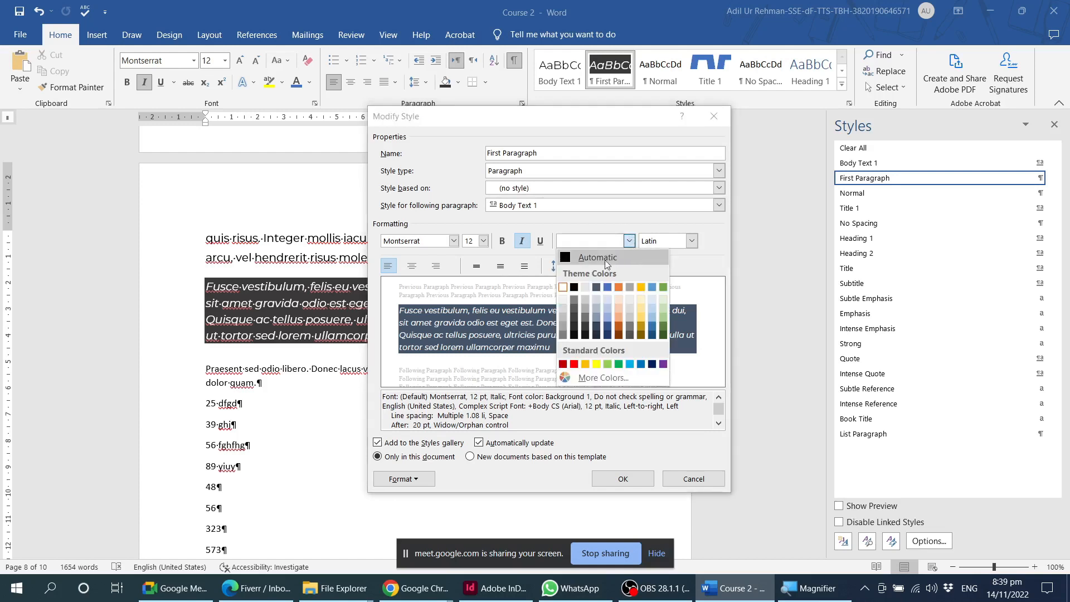
{"action": "left_click", "coordinate": [563, 287]}
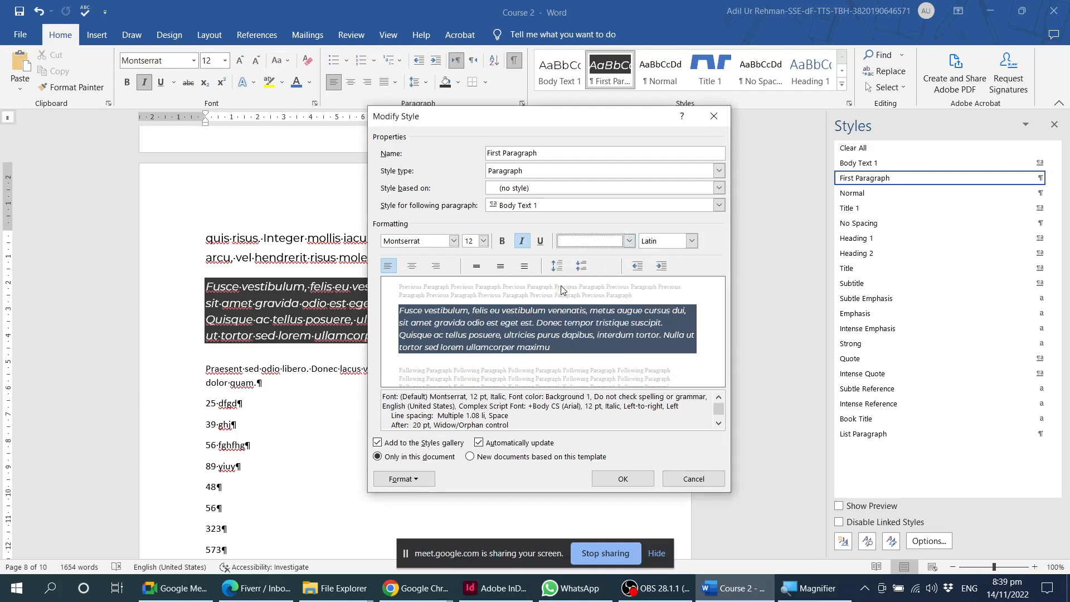
{"action": "left_click", "coordinate": [624, 477]}
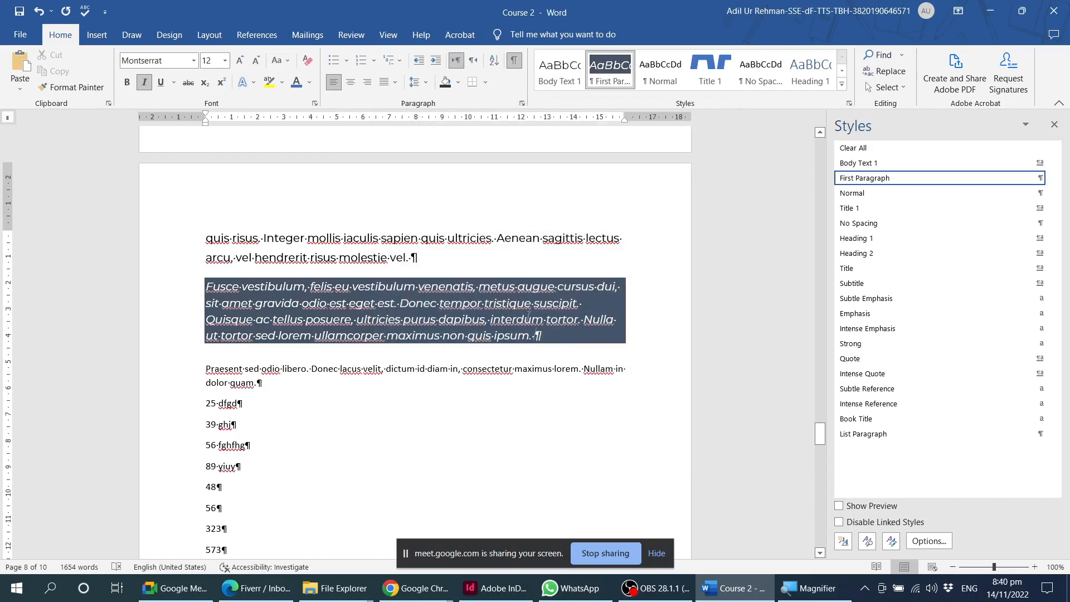
Step: Examine the First Paragraph formatting on the paragraph below the book title and on the "Fusce vestibulum" paragraph
{"action": "scroll", "coordinate": [529, 317], "scroll_direction": "down", "scroll_amount": 20}
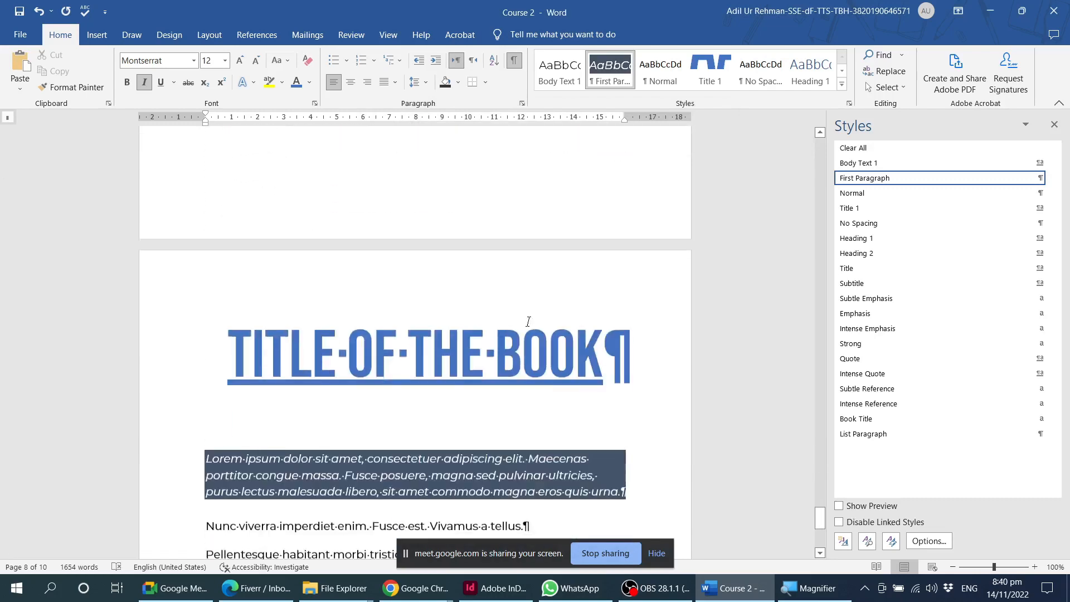
{"action": "scroll", "coordinate": [528, 322], "scroll_direction": "down", "scroll_amount": 5}
{"action": "scroll", "coordinate": [580, 233], "scroll_direction": "up", "scroll_amount": 2}
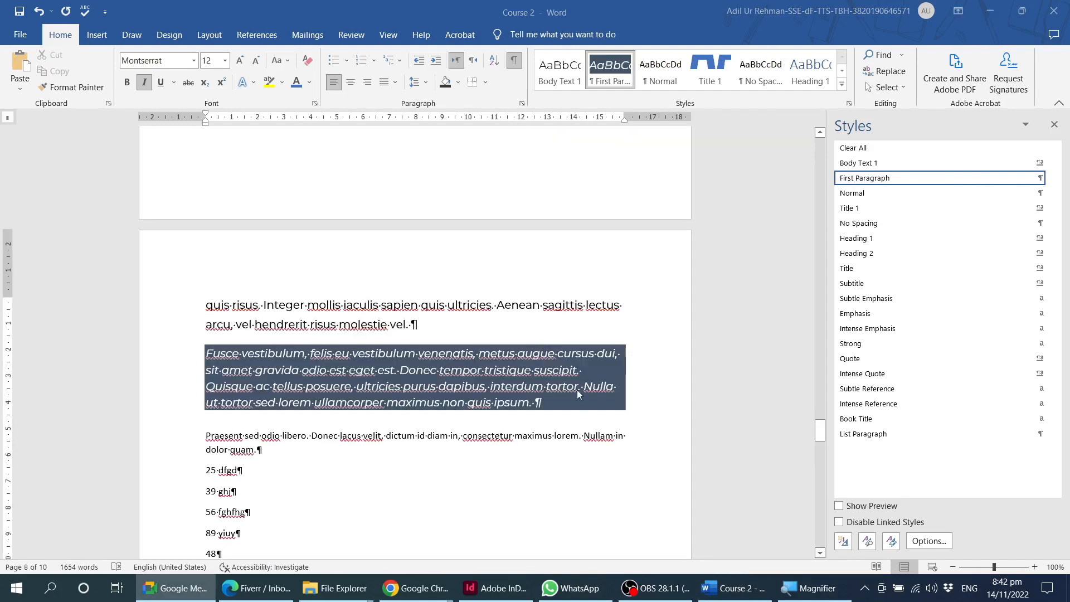
{"action": "double_click", "coordinate": [529, 384]}
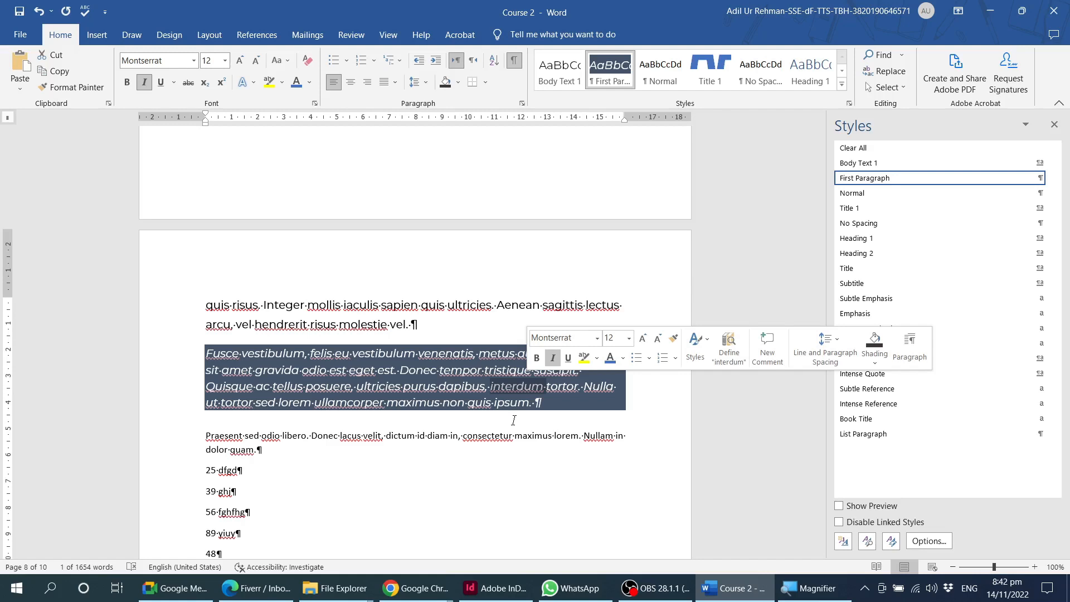
{"action": "triple_click", "coordinate": [442, 376]}
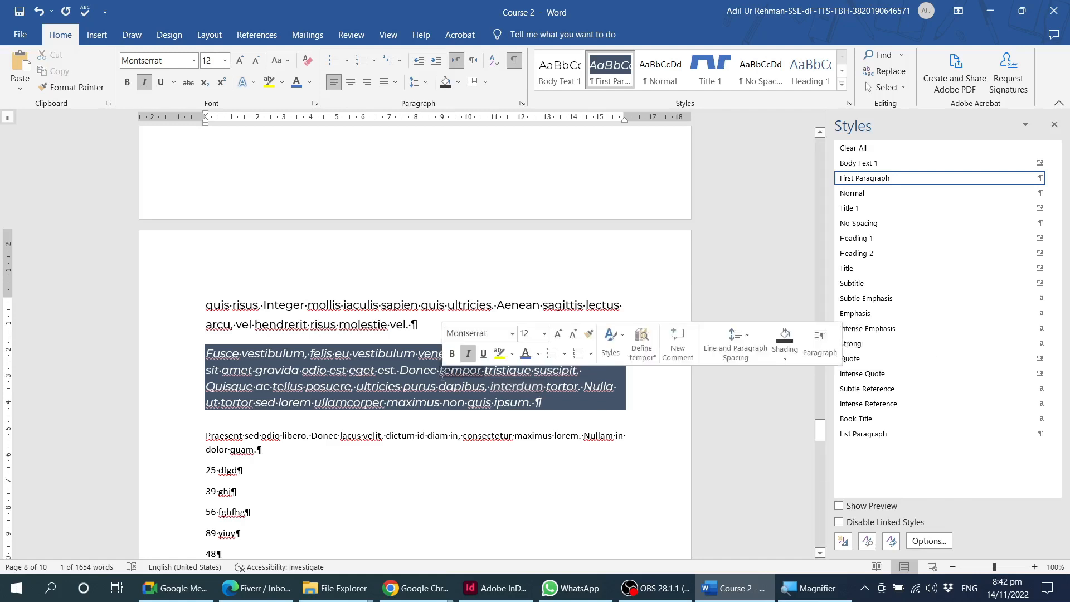
{"action": "left_click", "coordinate": [584, 406]}
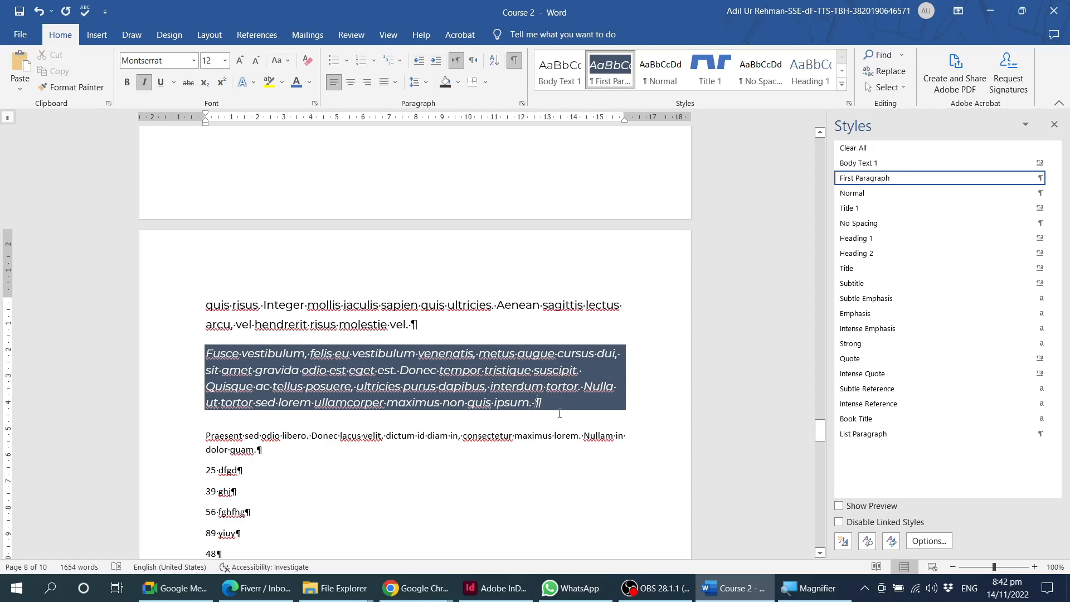
{"action": "scroll", "coordinate": [538, 397], "scroll_direction": "down", "scroll_amount": 1}
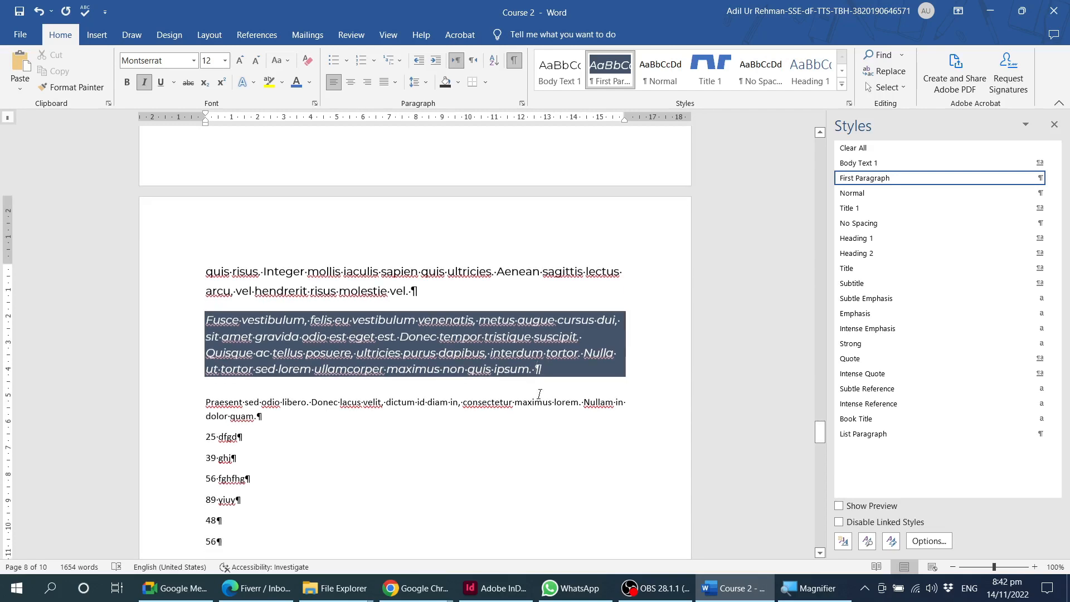
Step: Modify the First Paragraph style again and change its font to Open Sans
{"action": "left_click", "coordinate": [1053, 178]}
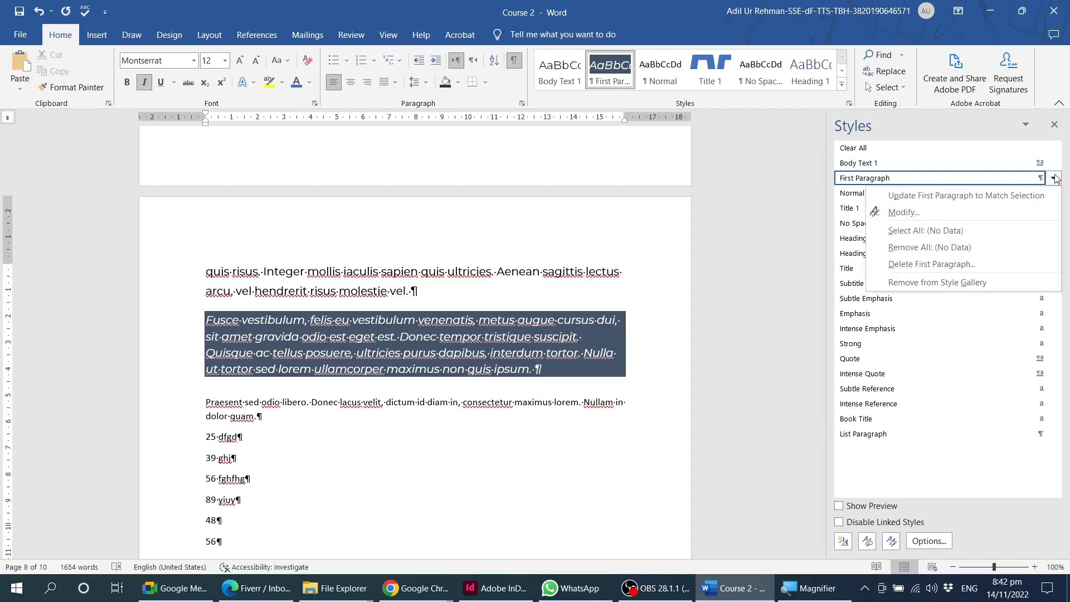
{"action": "left_click", "coordinate": [906, 212]}
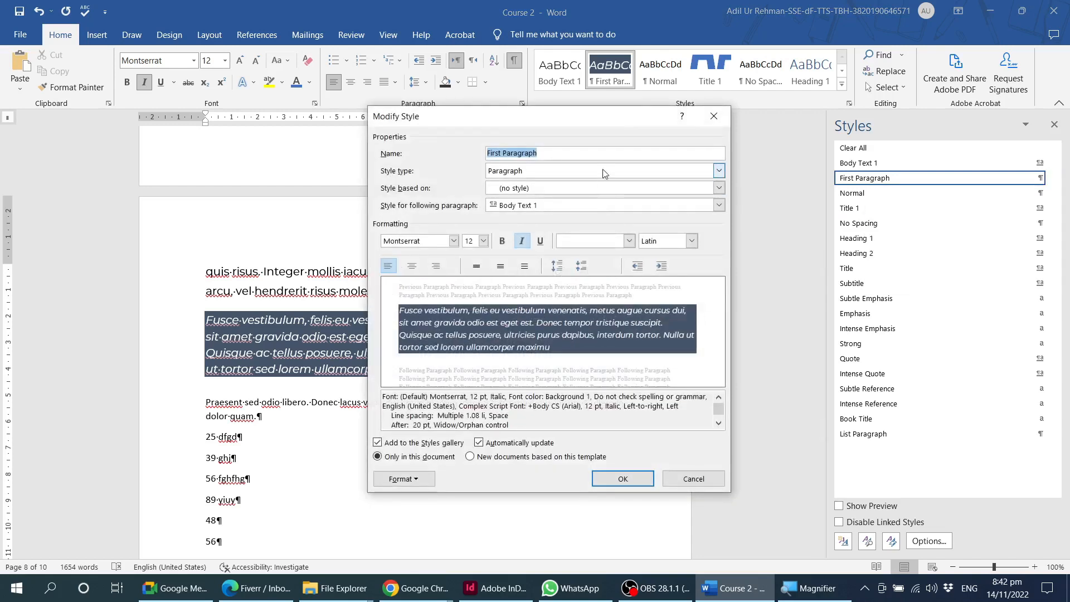
{"action": "left_click_drag", "start_coordinate": [587, 117], "coordinate": [727, 73]}
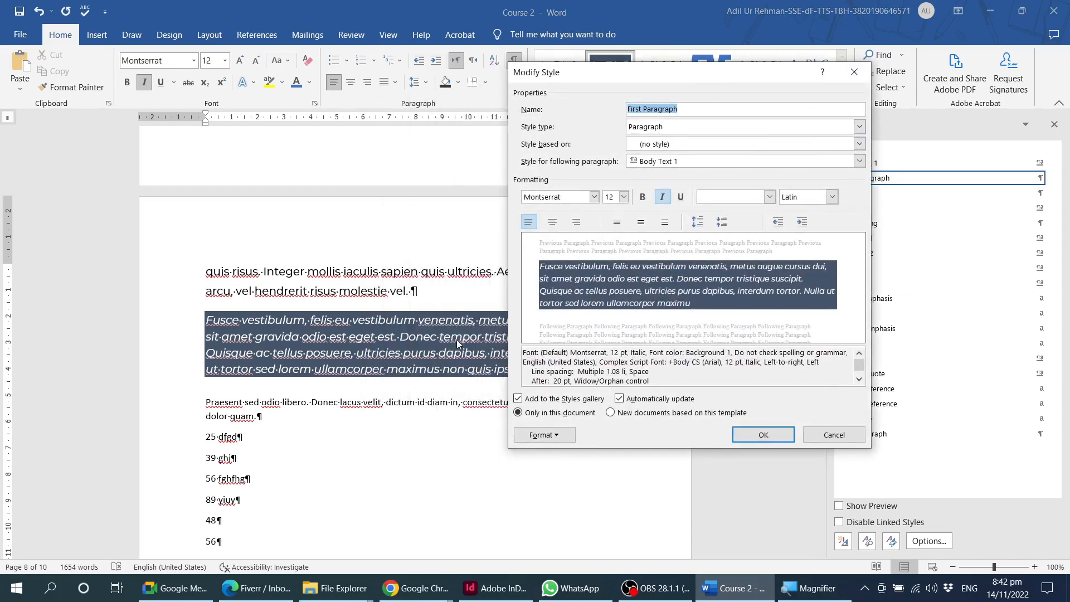
{"action": "left_click", "coordinate": [594, 197]}
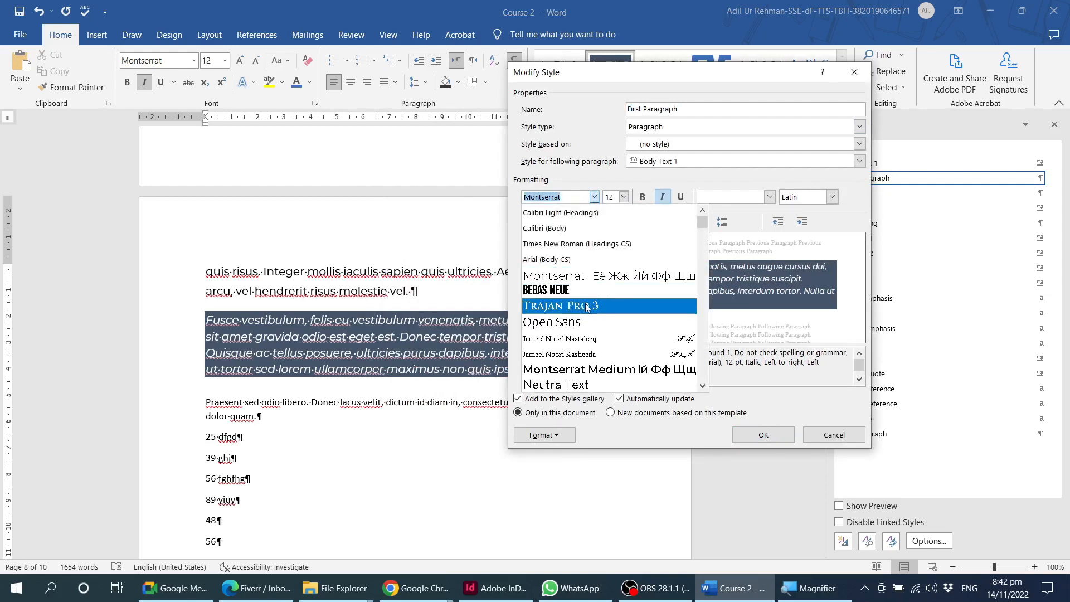
{"action": "left_click", "coordinate": [559, 324]}
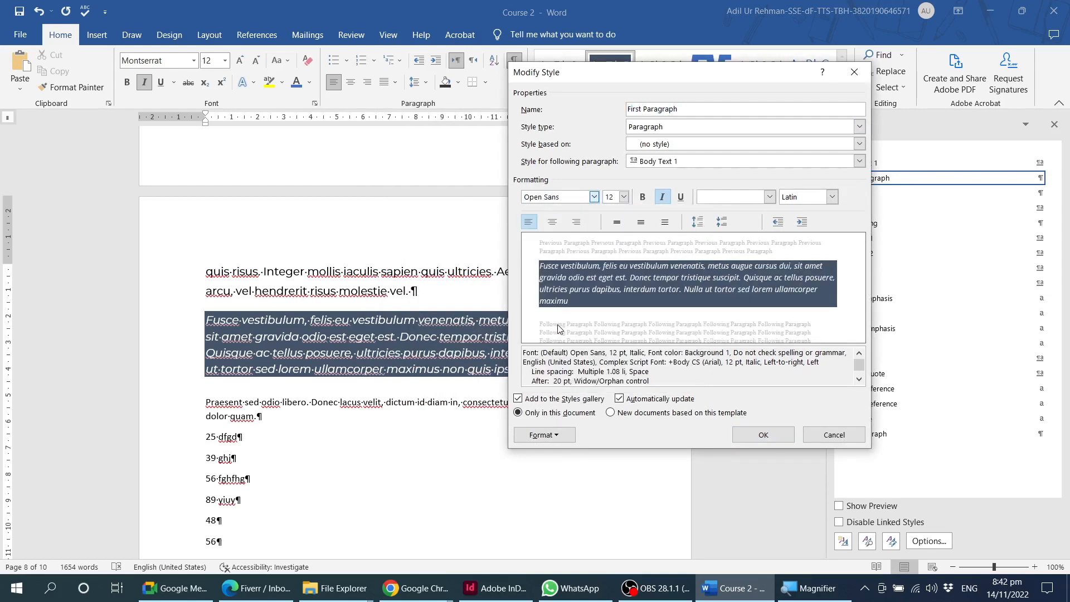
{"action": "left_click", "coordinate": [614, 198]}
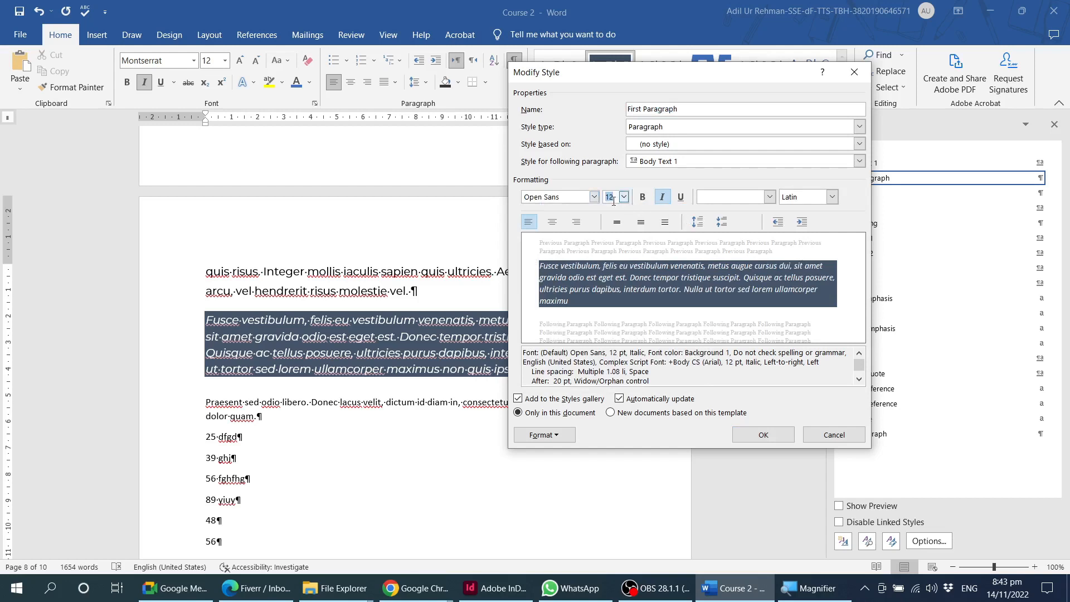
Step: Set the First Paragraph style's shading fill to a dark blue Accent 1 theme shade and save the style
{"action": "left_click", "coordinate": [560, 437]}
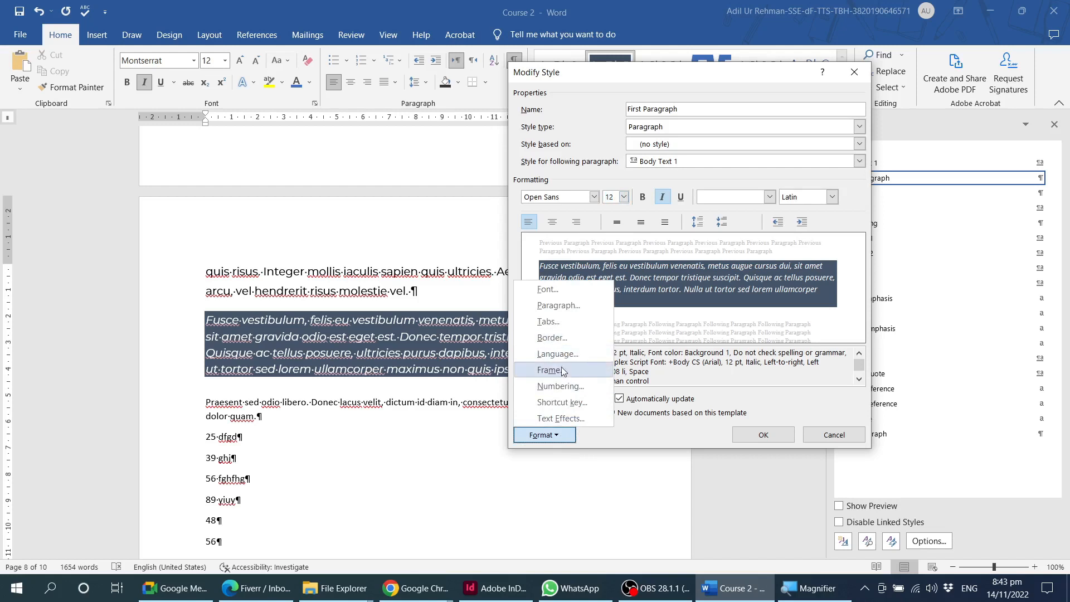
{"action": "left_click", "coordinate": [563, 337]}
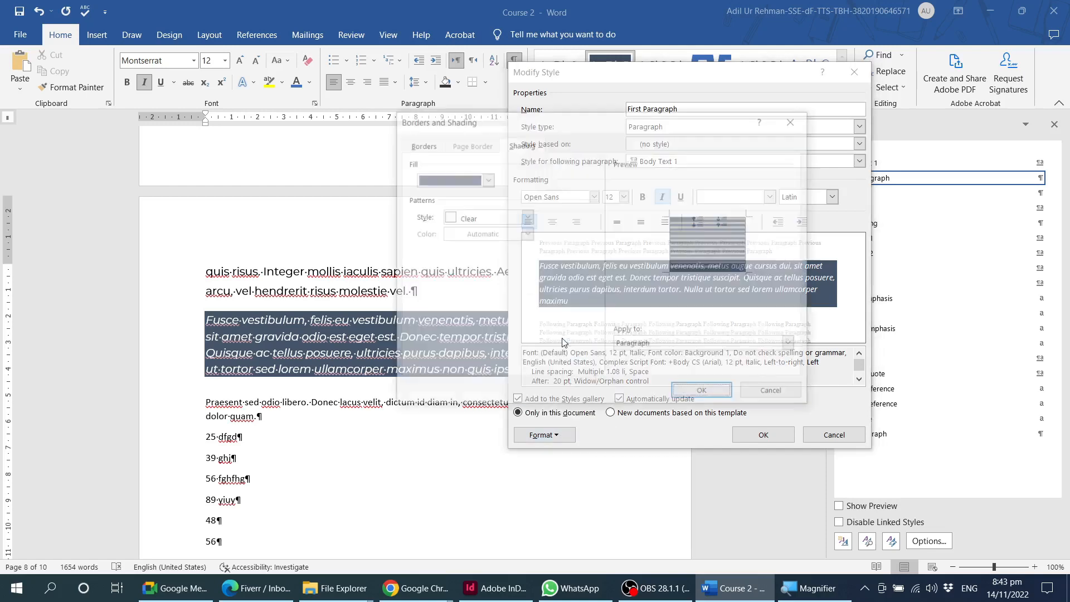
{"action": "left_click", "coordinate": [486, 179]}
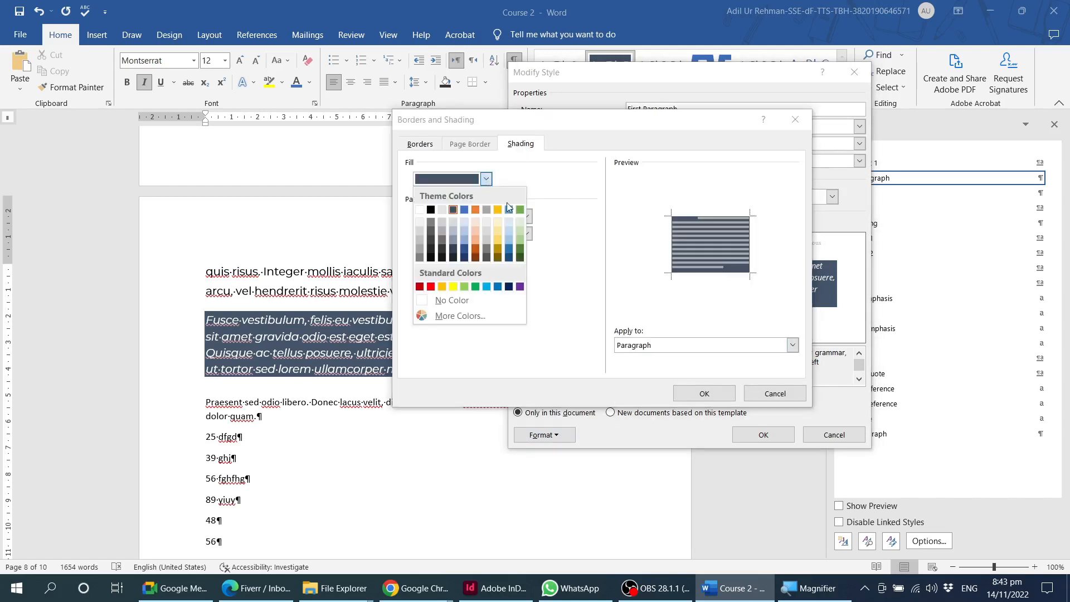
{"action": "left_click", "coordinate": [465, 257]}
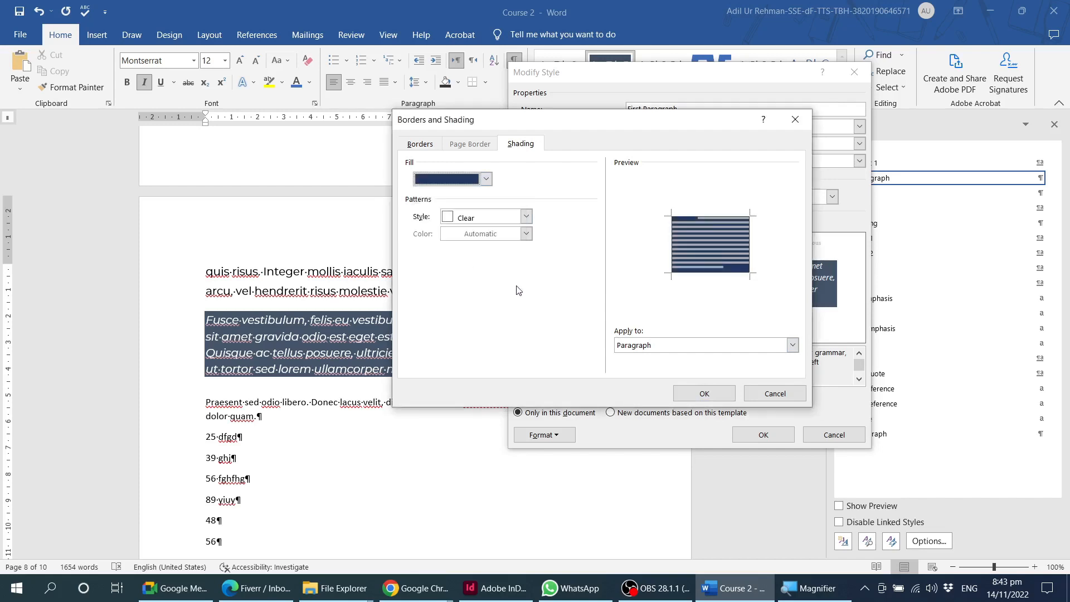
{"action": "left_click", "coordinate": [487, 179]}
{"action": "left_click", "coordinate": [465, 258]}
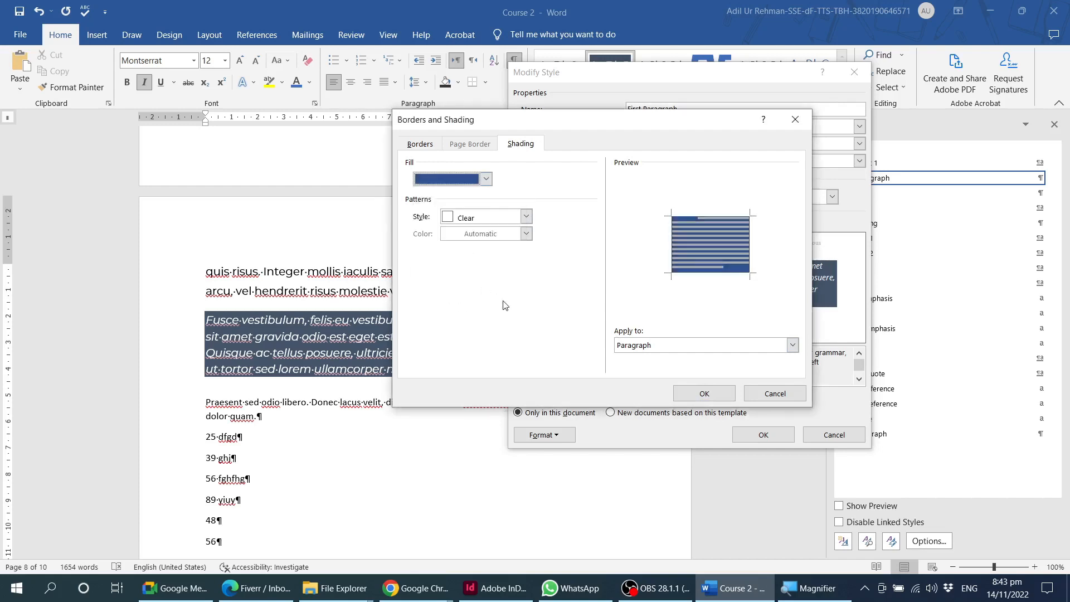
{"action": "left_click", "coordinate": [702, 393]}
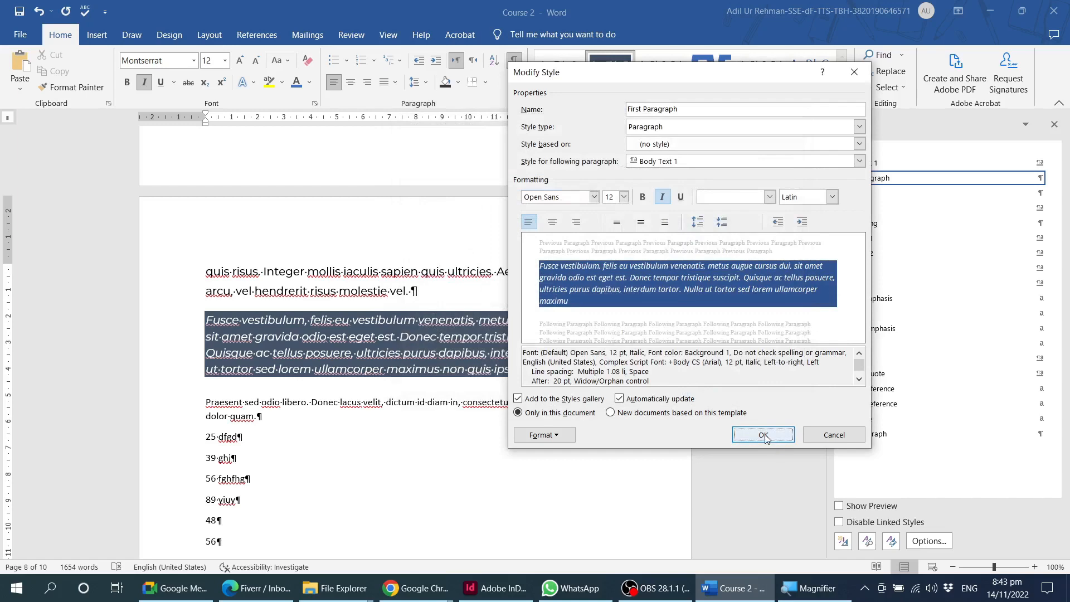
{"action": "left_click", "coordinate": [763, 435]}
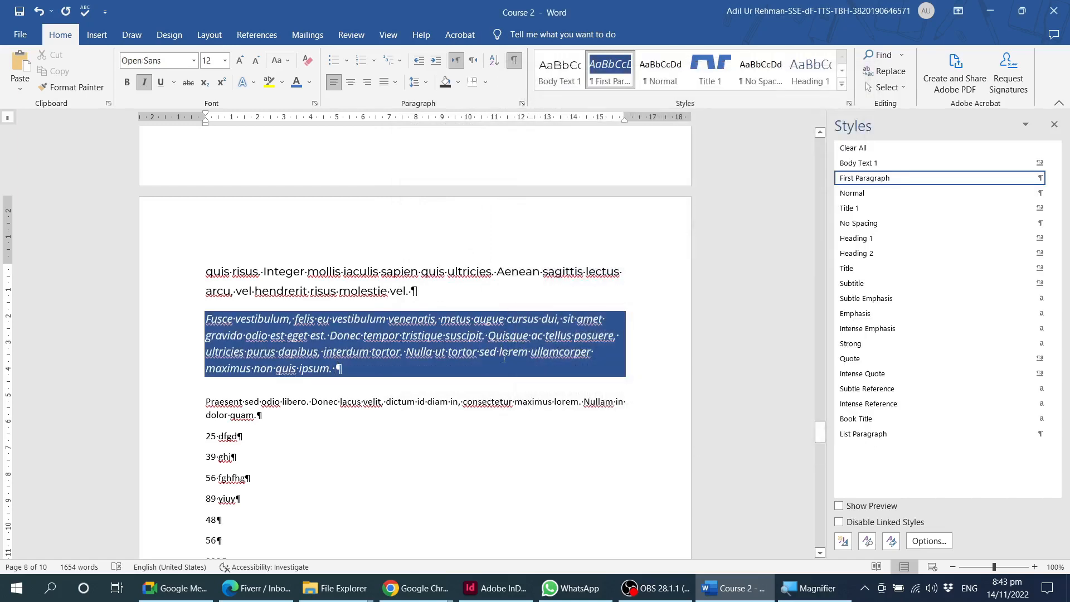
Step: Examine the First Paragraph style's settings and its formatting on the "Fusce vestibulum" paragraph and the paragraph below the book title
{"action": "scroll", "coordinate": [526, 354], "scroll_direction": "down", "scroll_amount": 1}
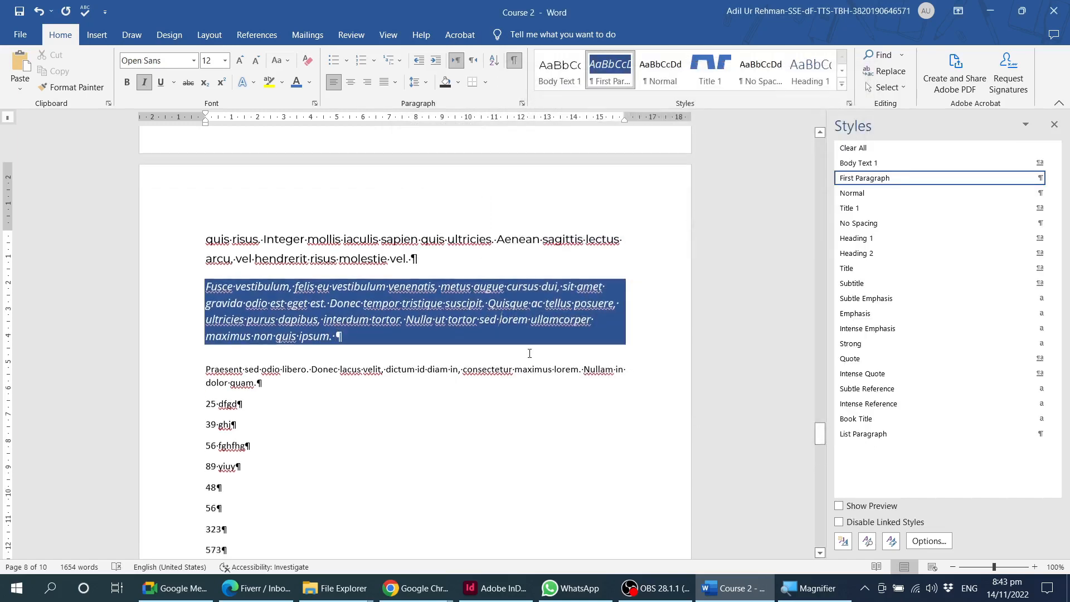
{"action": "triple_click", "coordinate": [527, 301]}
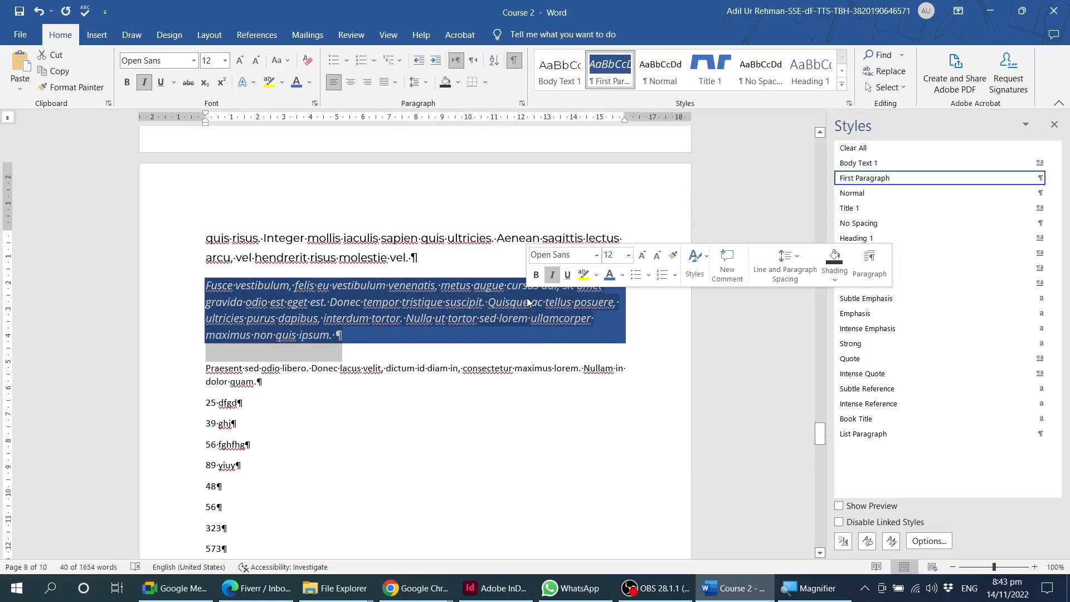
{"action": "mouse_move", "coordinate": [869, 185]}
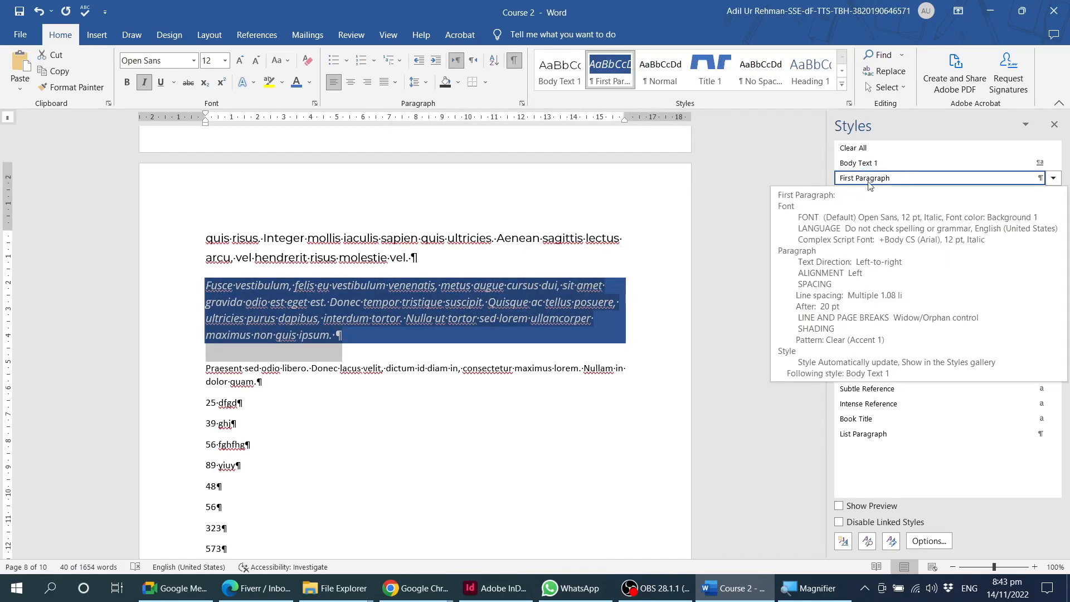
{"action": "scroll", "coordinate": [431, 340], "scroll_direction": "down", "scroll_amount": 8}
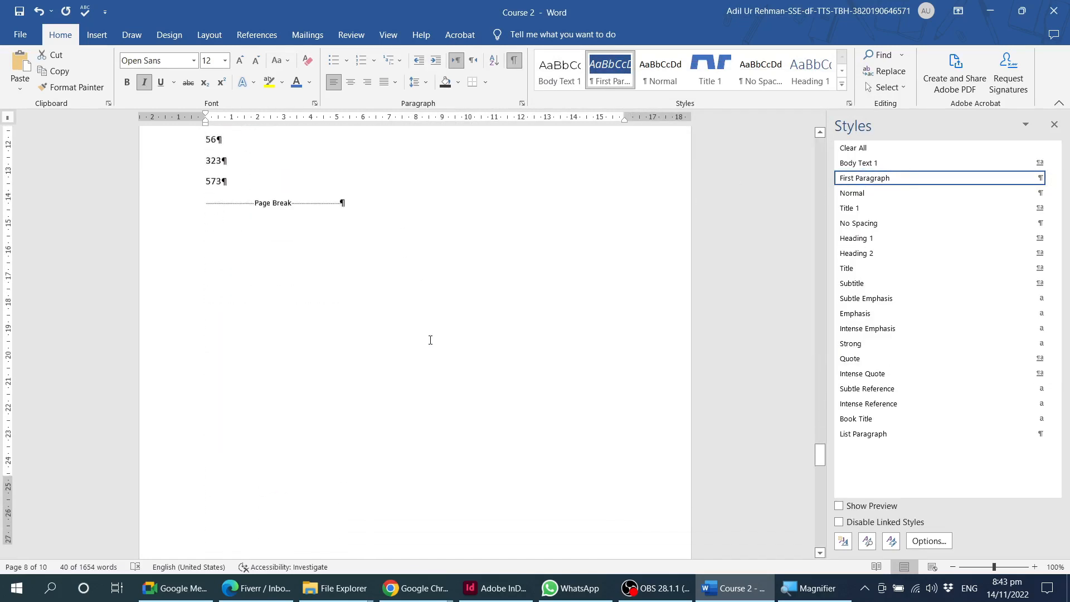
{"action": "scroll", "coordinate": [430, 341], "scroll_direction": "down", "scroll_amount": 15}
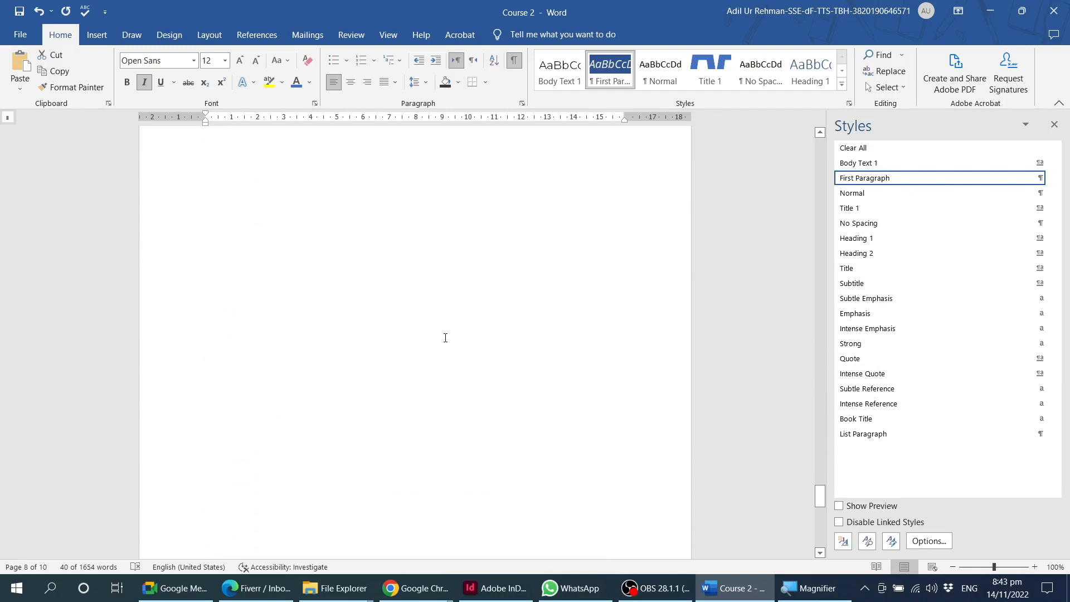
{"action": "scroll", "coordinate": [445, 337], "scroll_direction": "down", "scroll_amount": 10}
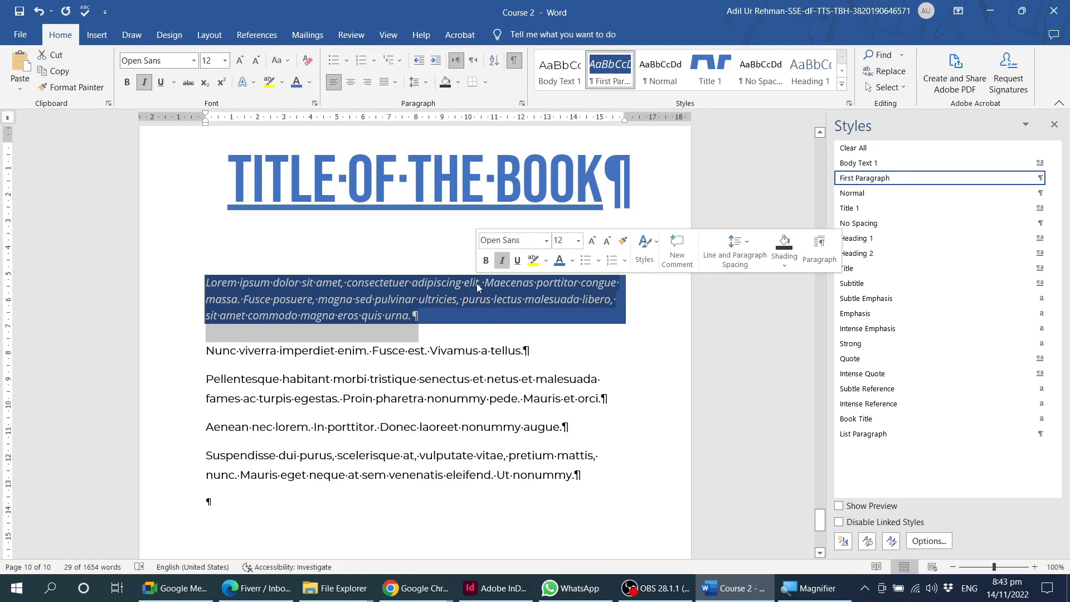
{"action": "left_click", "coordinate": [446, 319]}
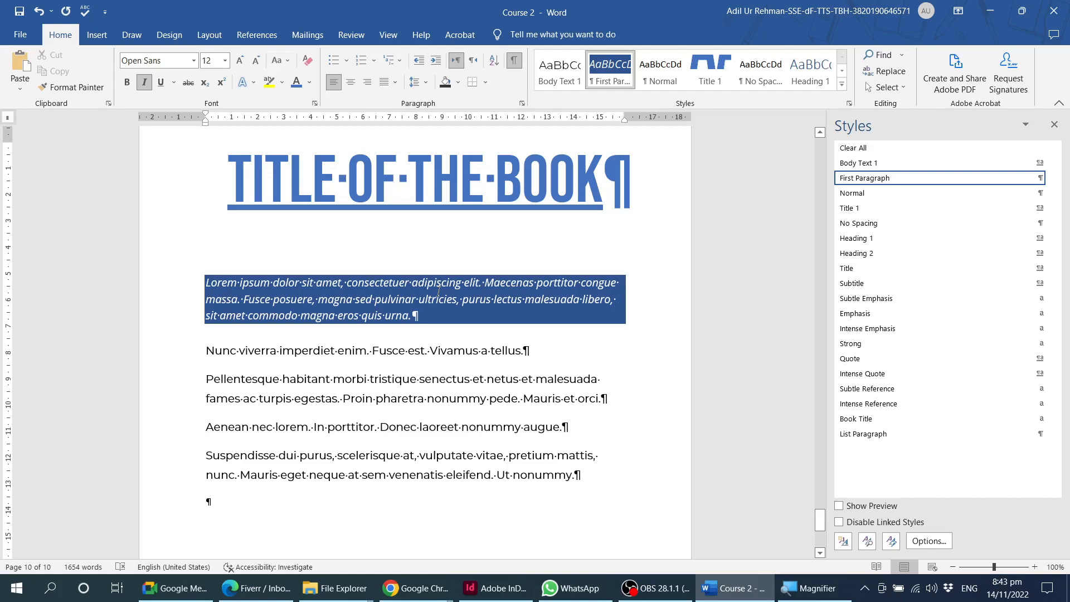
{"action": "left_click", "coordinate": [1054, 177]}
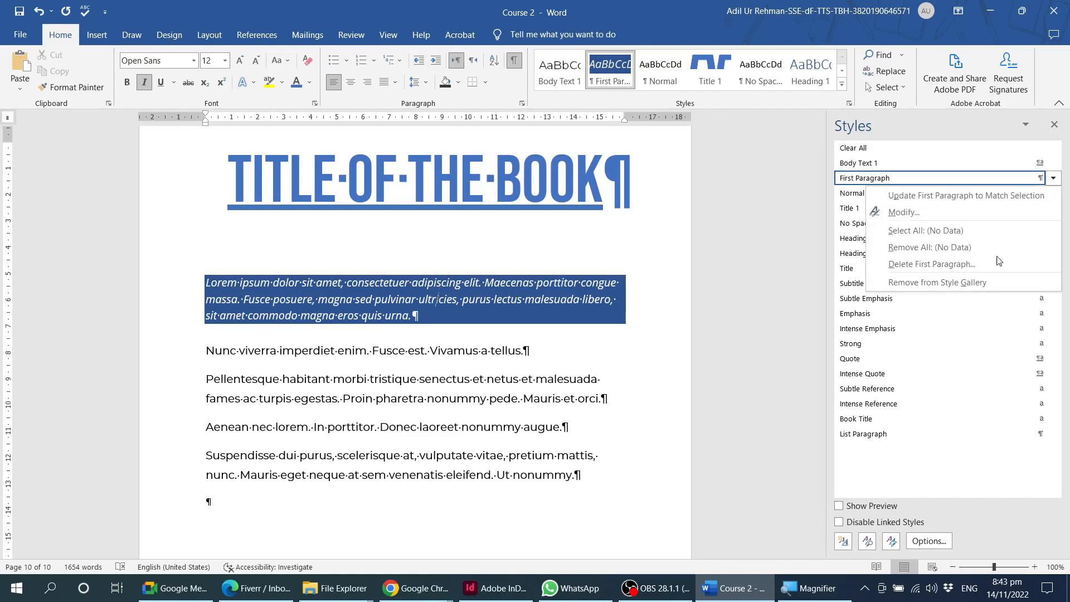
{"action": "left_click", "coordinate": [919, 213]}
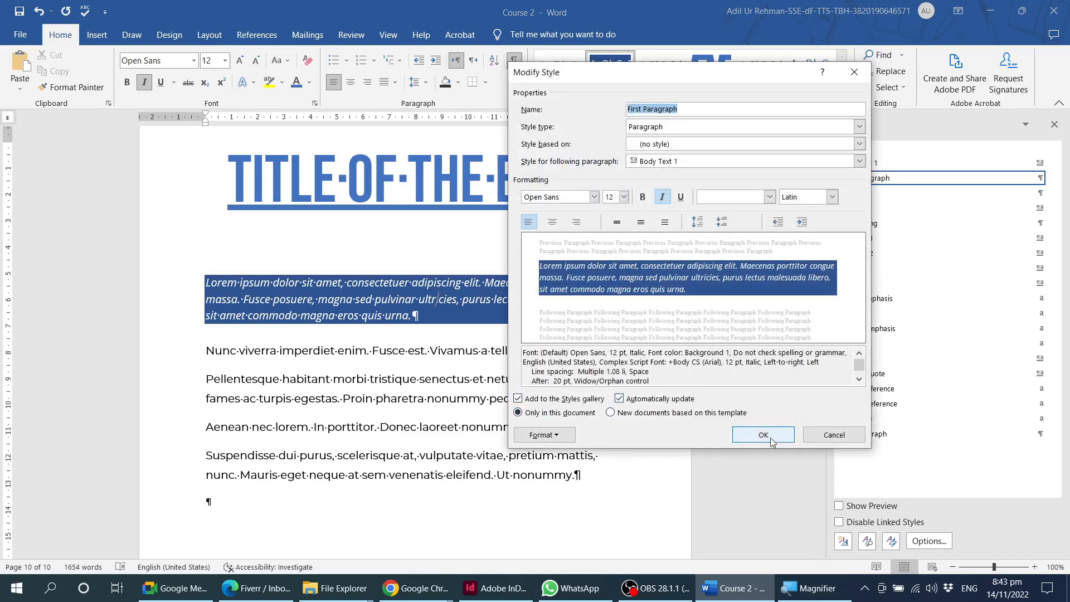
{"action": "left_click", "coordinate": [822, 437]}
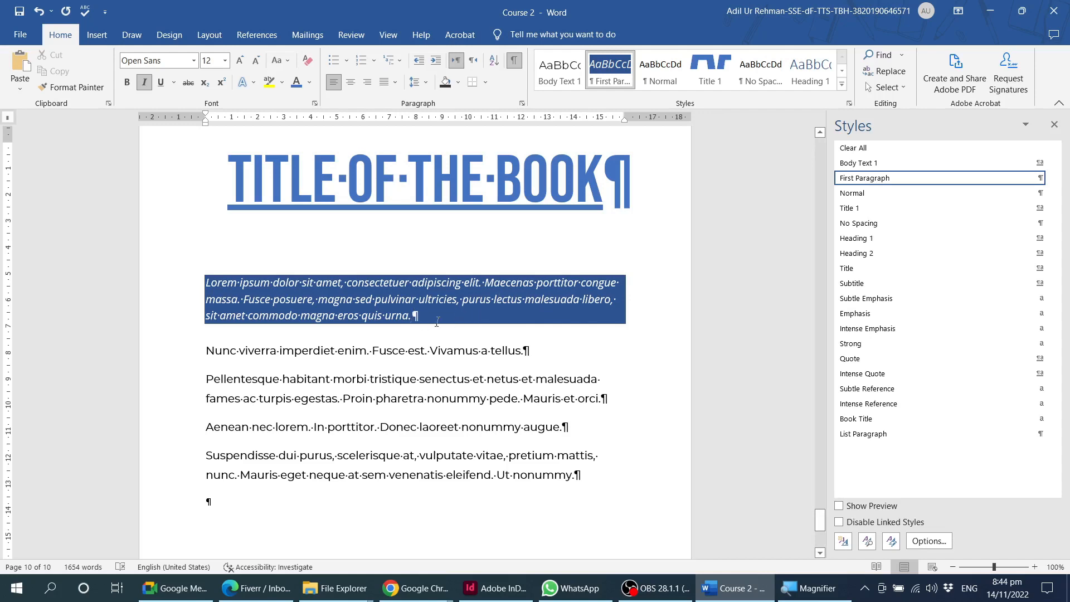
{"action": "left_click", "coordinate": [1054, 179]}
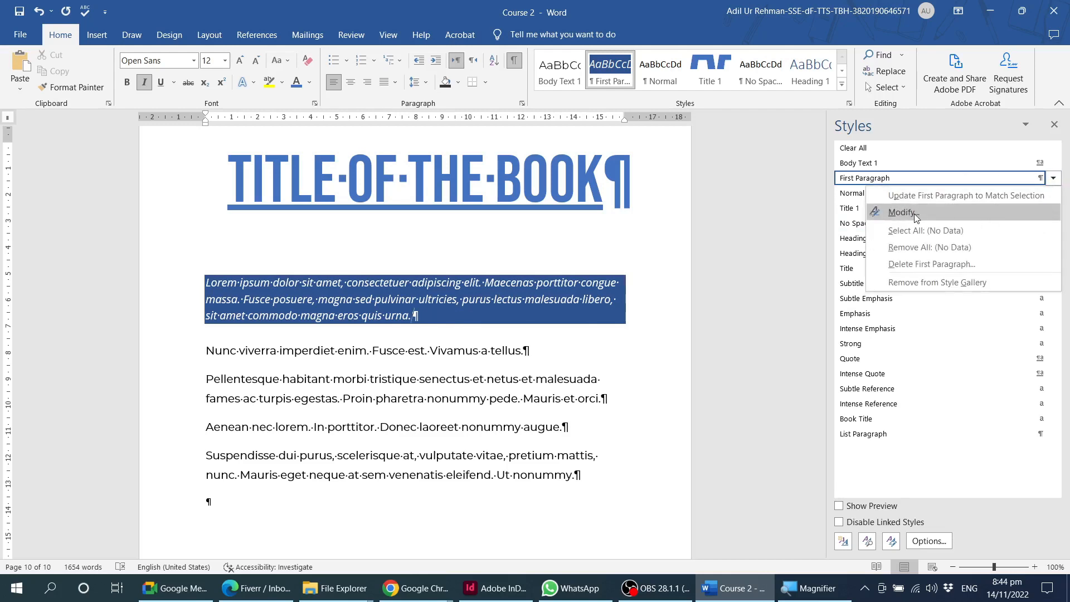
{"action": "key", "text": "Escape"}
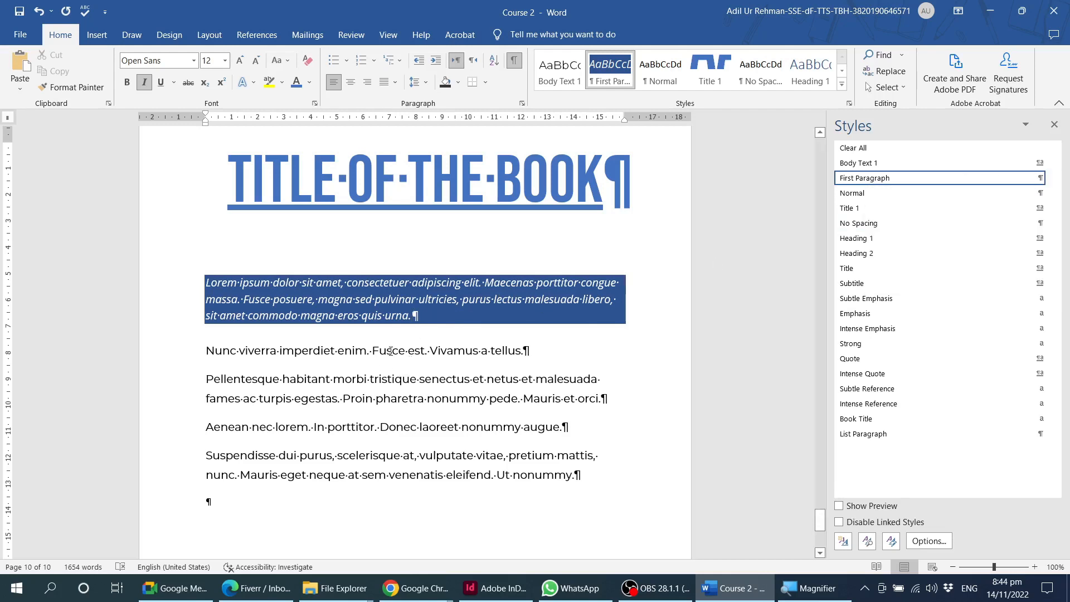
Step: Change the font of the four body paragraphs from "Nunc viverra" to "Ut nonummy" to Open Sans
{"action": "triple_click", "coordinate": [391, 352]}
{"action": "left_click", "coordinate": [331, 357]}
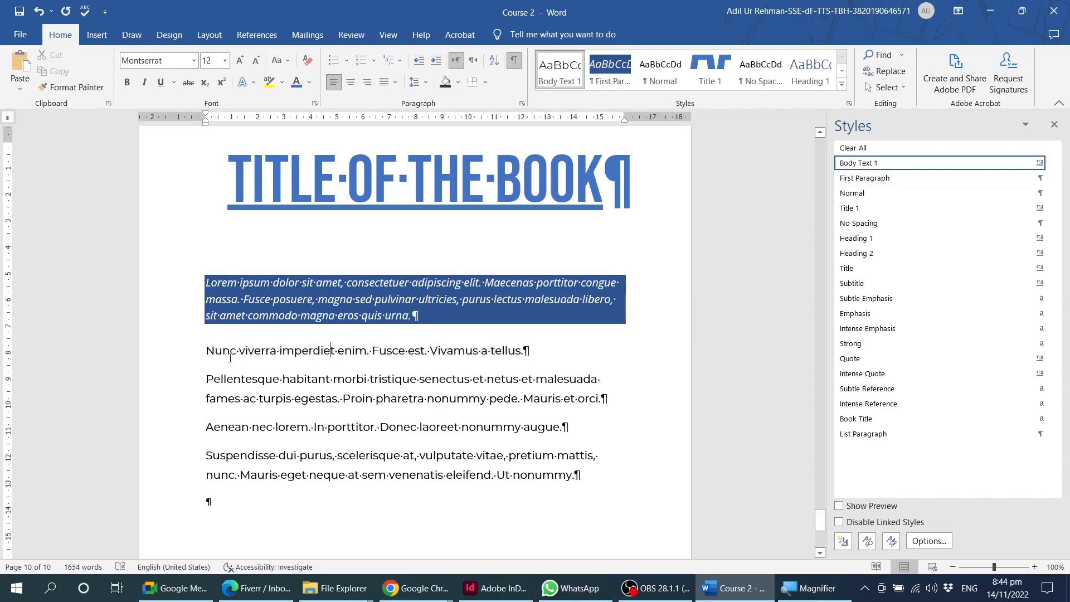
{"action": "left_click_drag", "start_coordinate": [211, 350], "coordinate": [579, 475]}
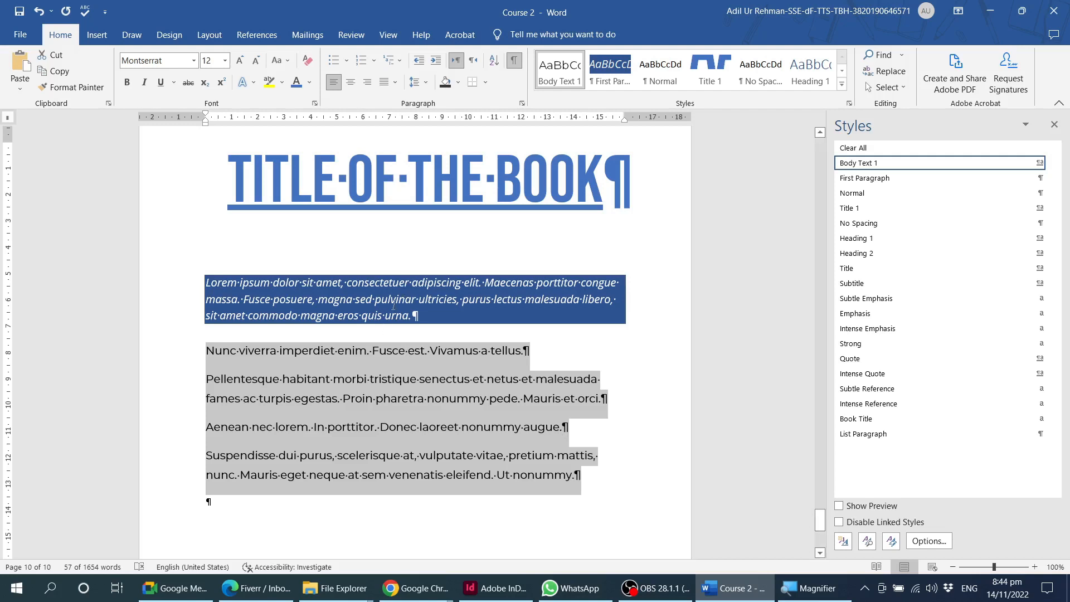
{"action": "left_click", "coordinate": [194, 61]}
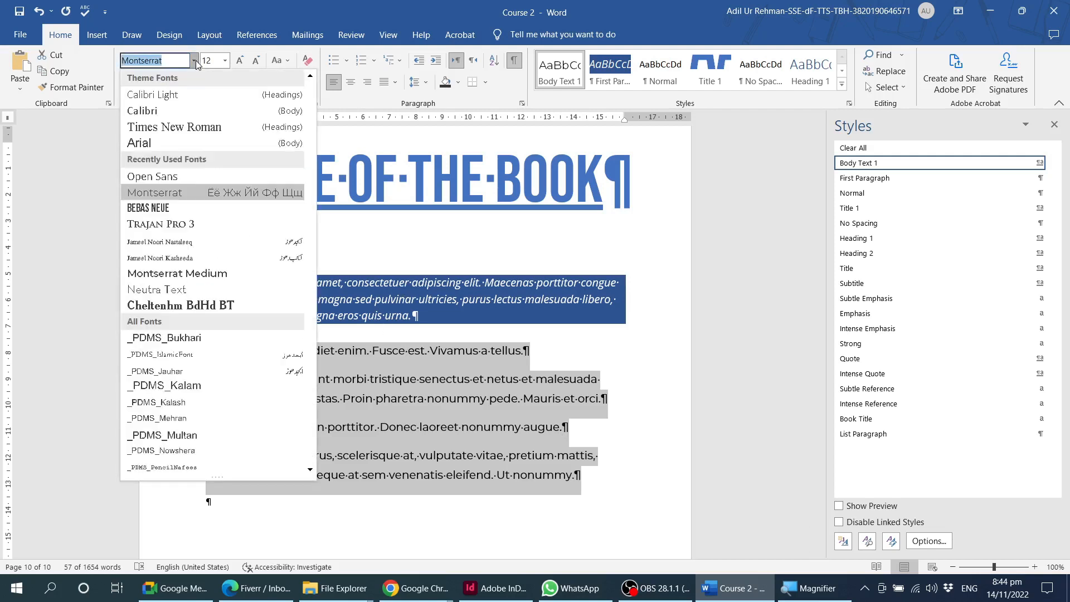
{"action": "left_click", "coordinate": [149, 177]}
Step: Update the Body Text 1 style to match the formatting of the body paragraphs below the shaded paragraph
{"action": "left_click", "coordinate": [436, 354]}
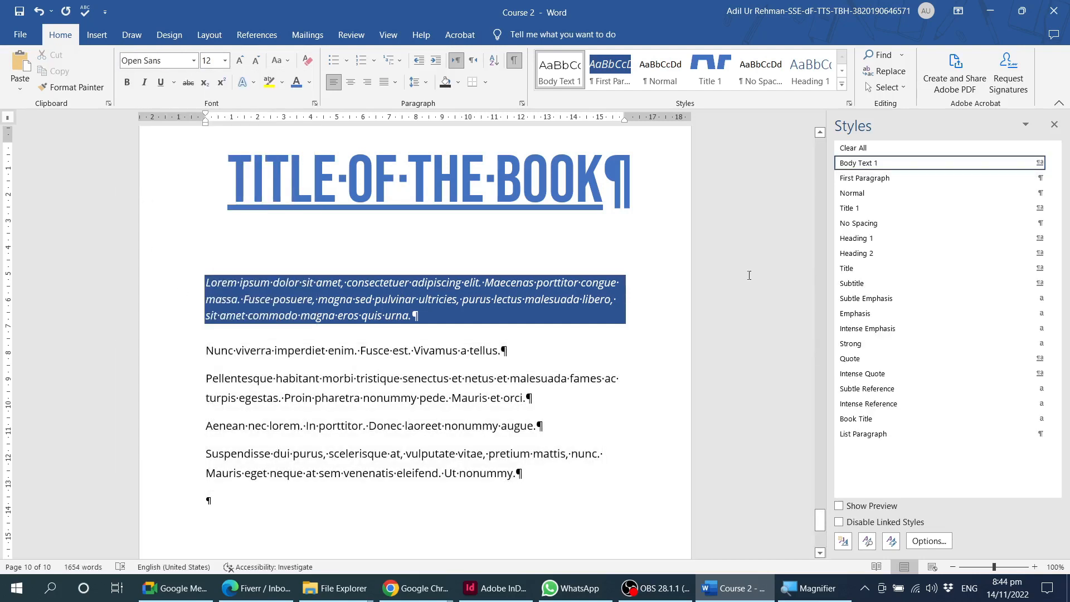
{"action": "left_click", "coordinate": [1054, 163]}
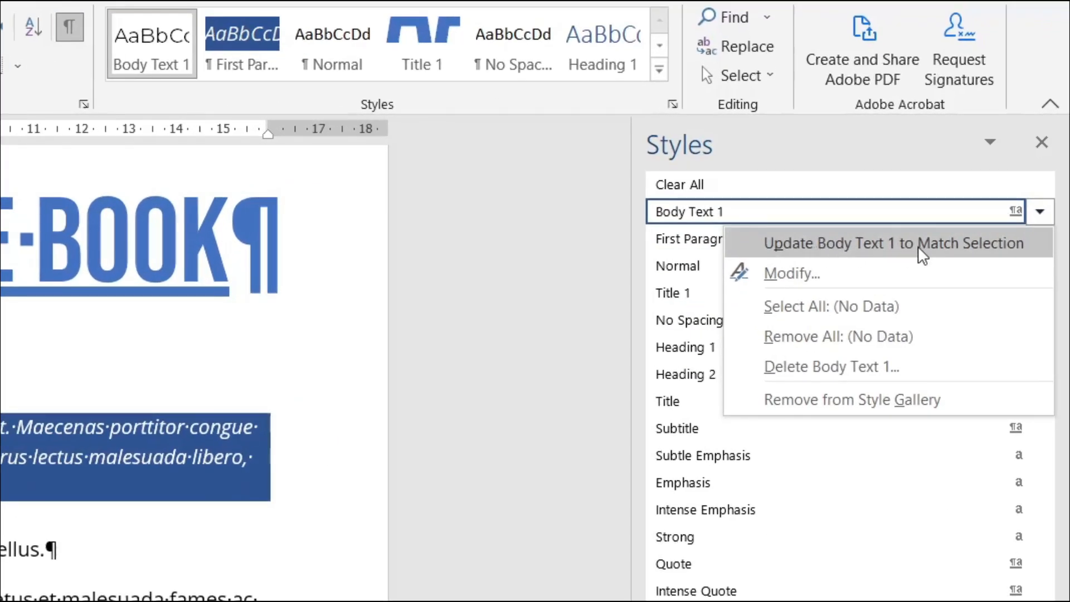
{"action": "left_click", "coordinate": [994, 241]}
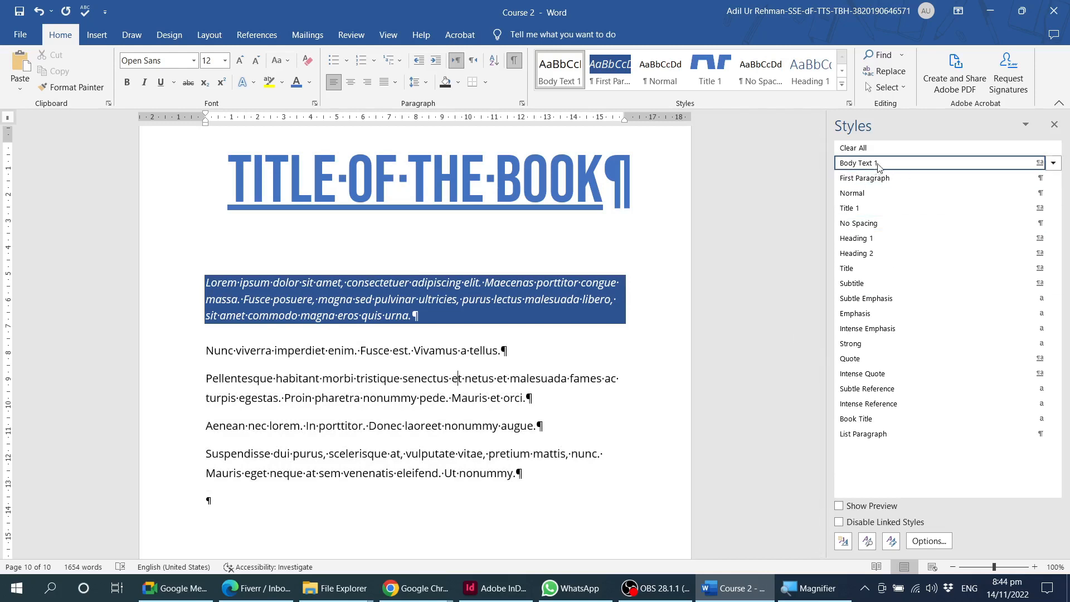
{"action": "mouse_move", "coordinate": [882, 166]}
{"action": "key", "text": "alt+Tab"}
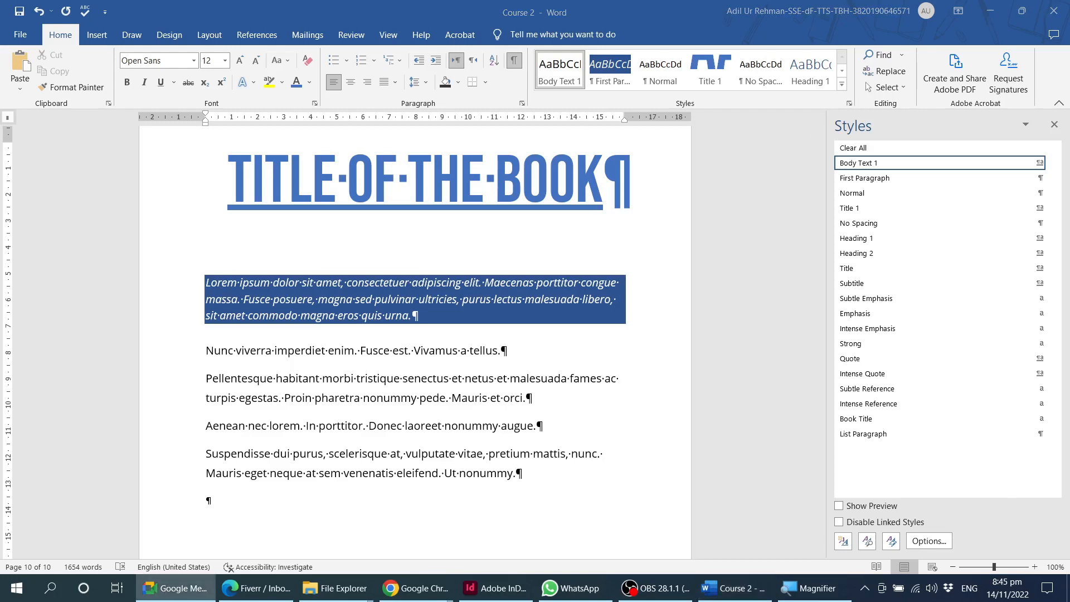
{"action": "key", "text": "alt+Tab"}
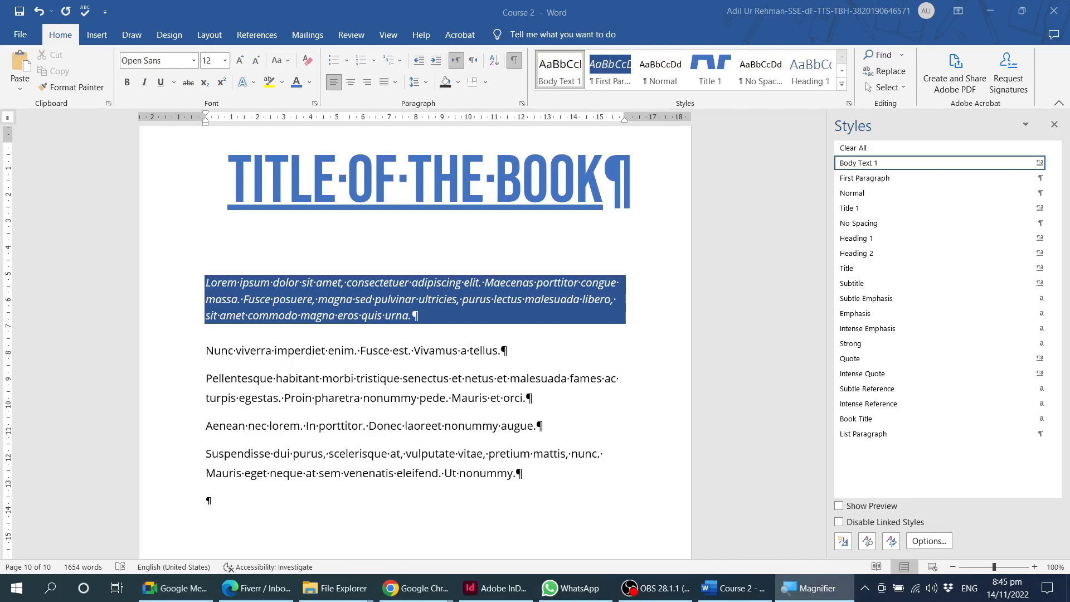
{"action": "left_click", "coordinate": [525, 474]}
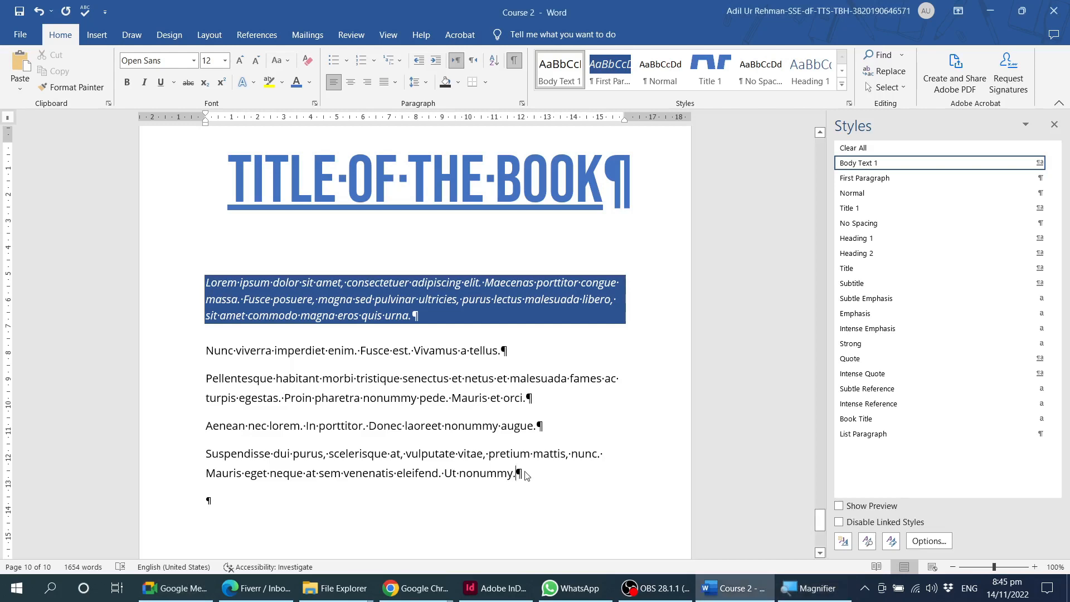